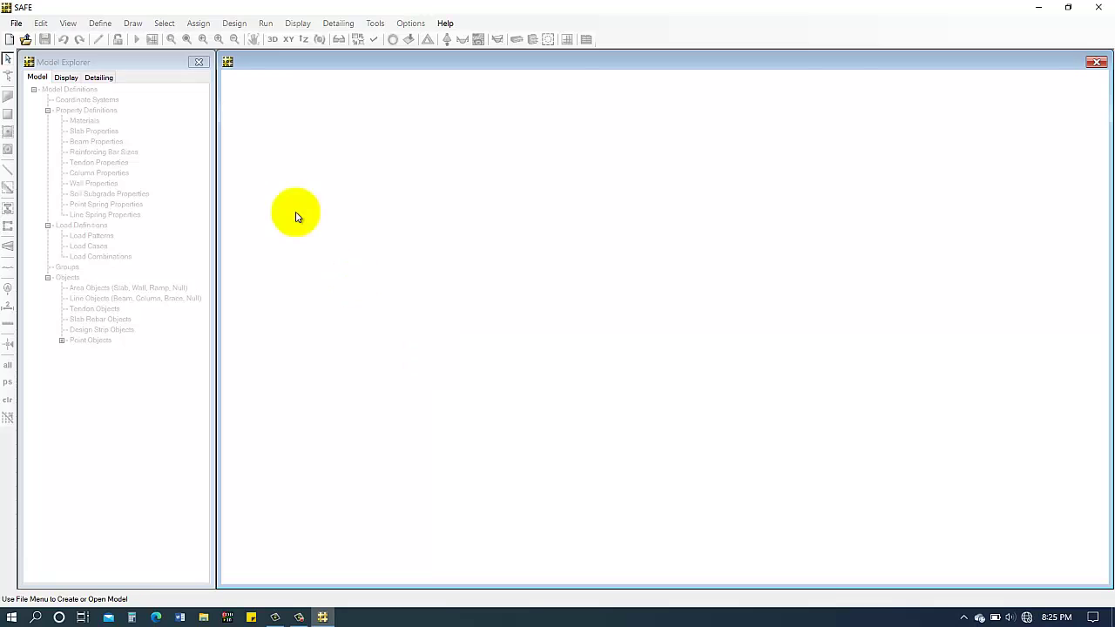
Start a new model and set its design code to Eurocode 2-2004
{"action": "left_click", "coordinate": [15, 23]}
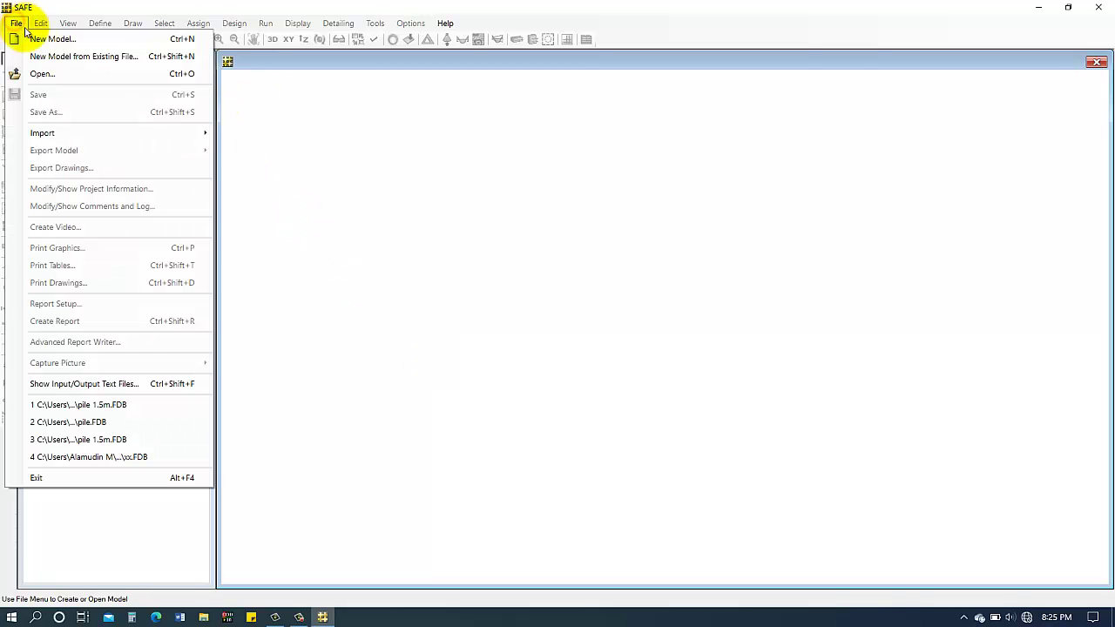
{"action": "left_click", "coordinate": [141, 44]}
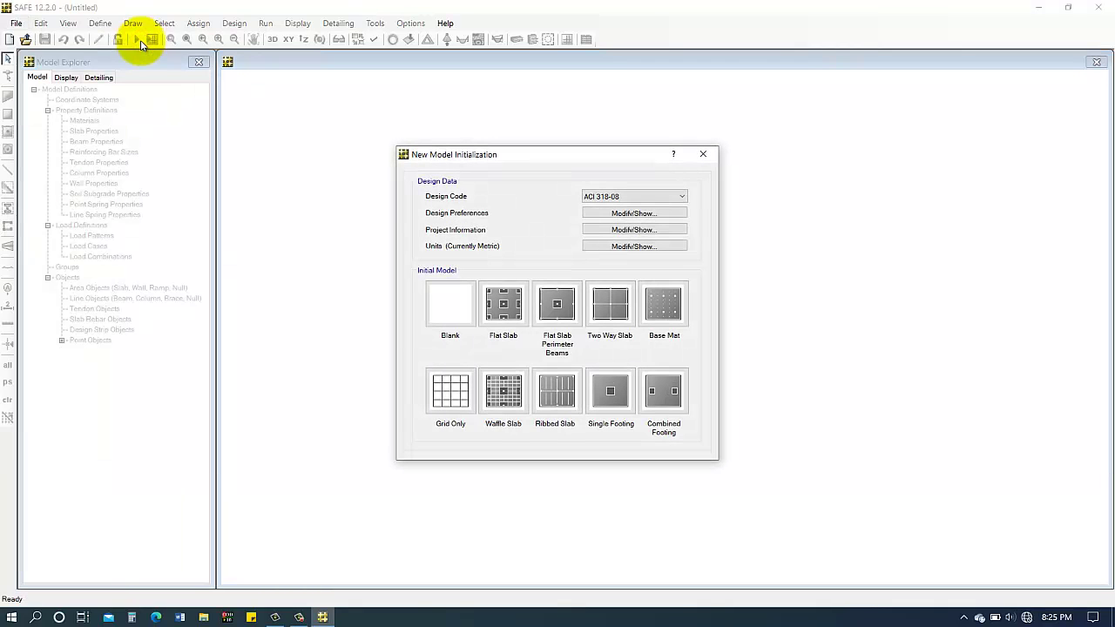
{"action": "left_click", "coordinate": [634, 196]}
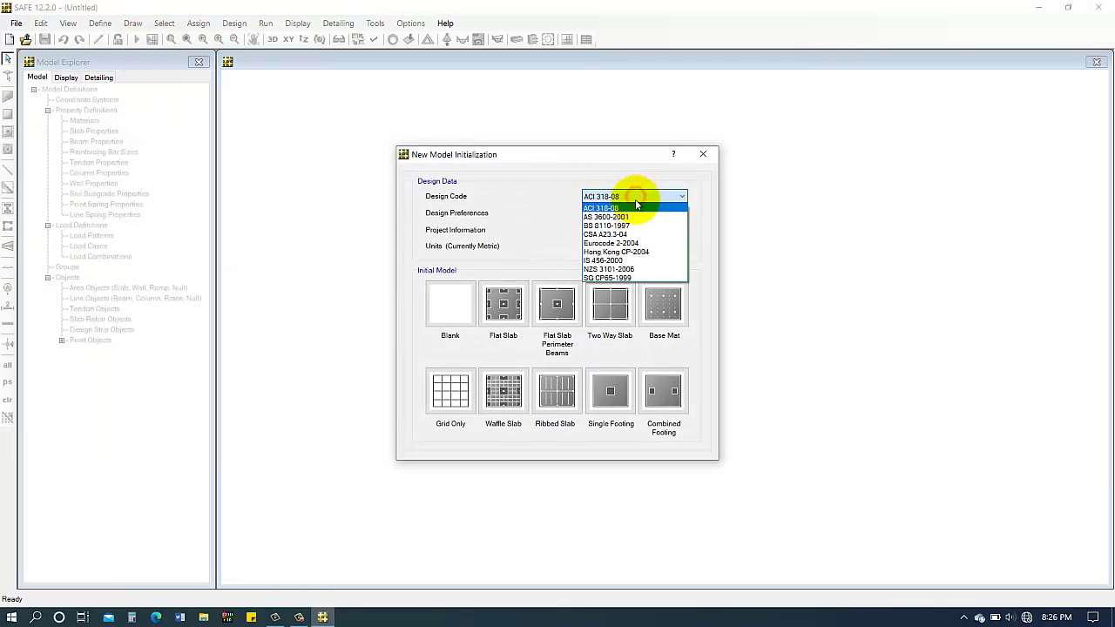
{"action": "left_click", "coordinate": [629, 243]}
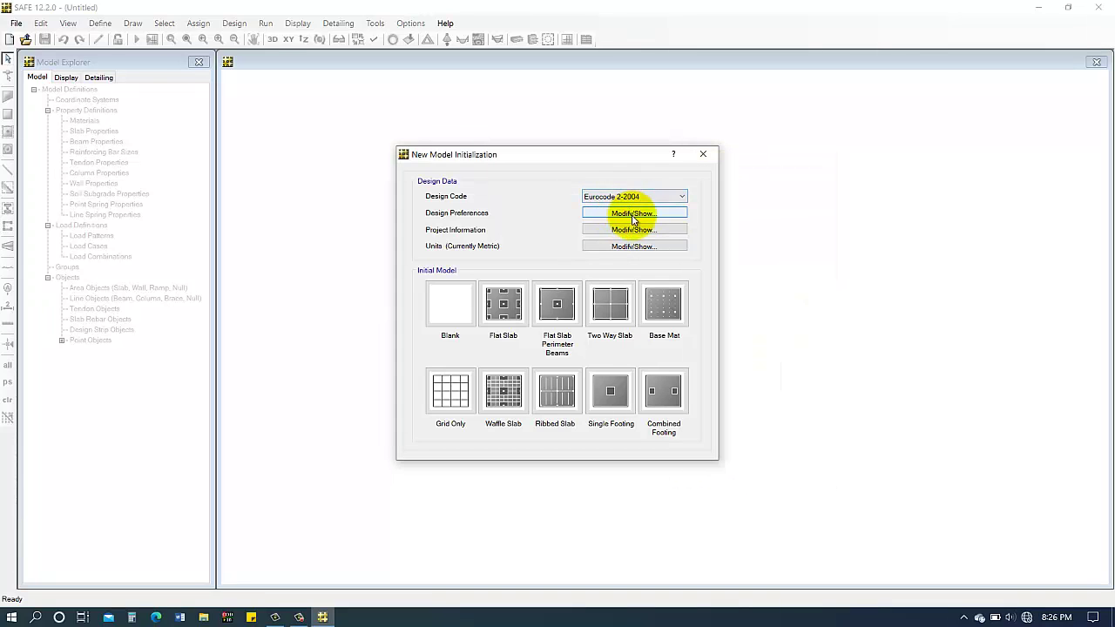
Apply the metric default units to the new model
{"action": "left_click", "coordinate": [639, 247]}
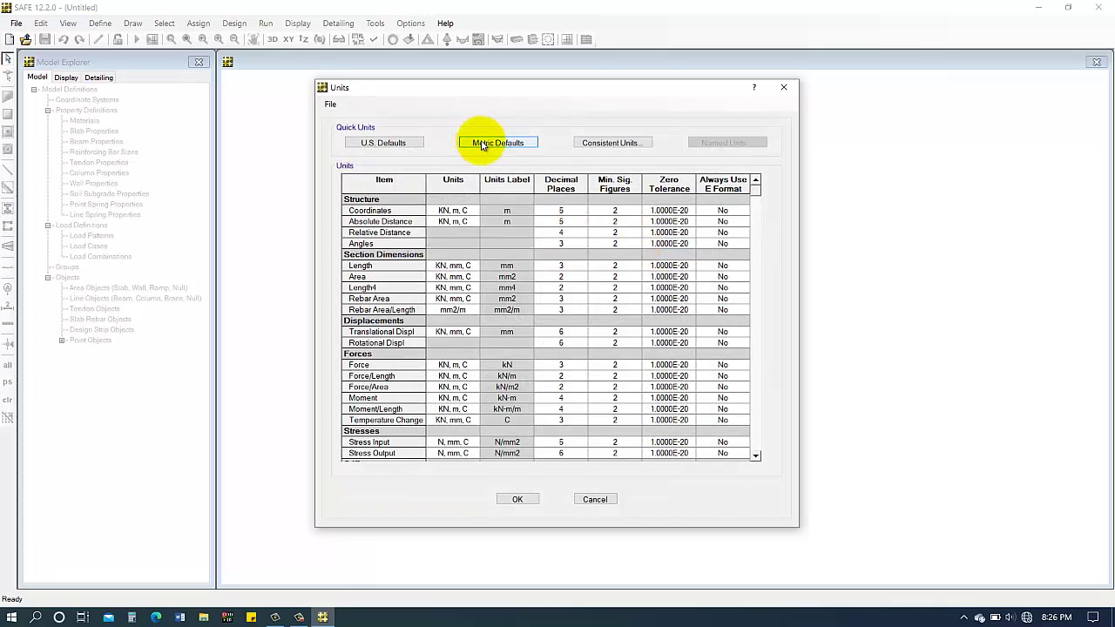
{"action": "left_click", "coordinate": [484, 144]}
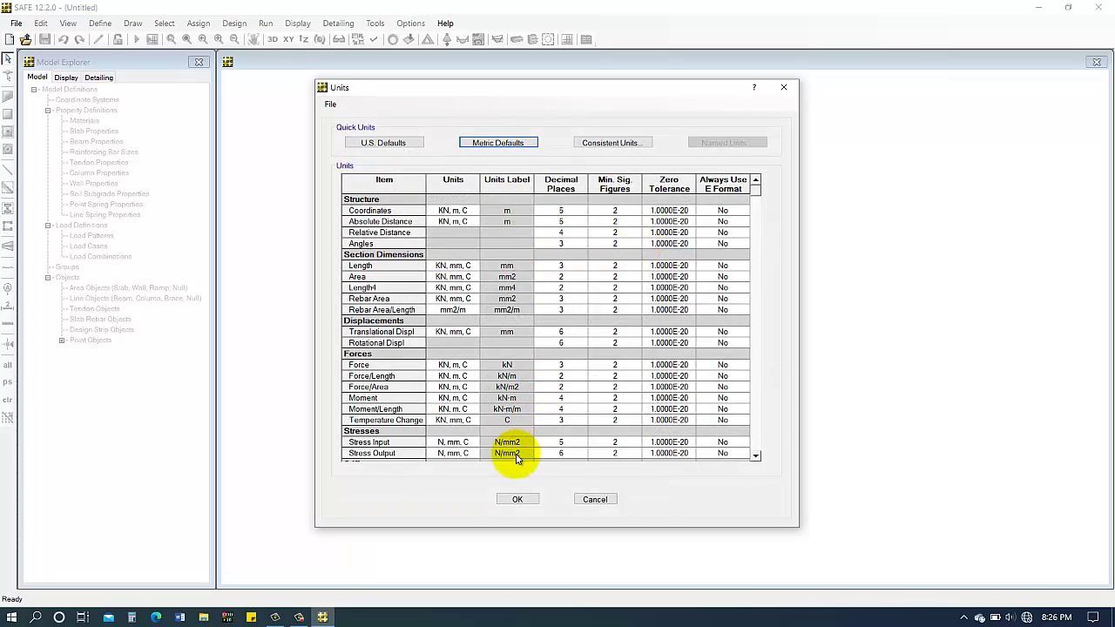
{"action": "left_click", "coordinate": [520, 499]}
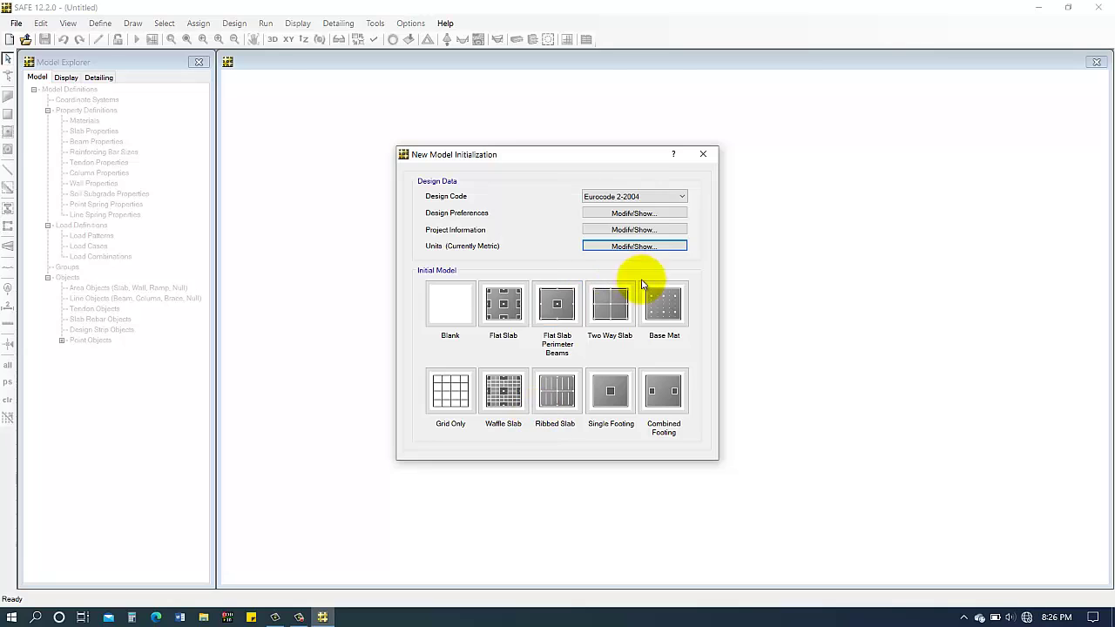
Review the project information fields and the design preferences for code, slab cover, beam cover and P/T stress check without changing them
{"action": "left_click", "coordinate": [615, 230]}
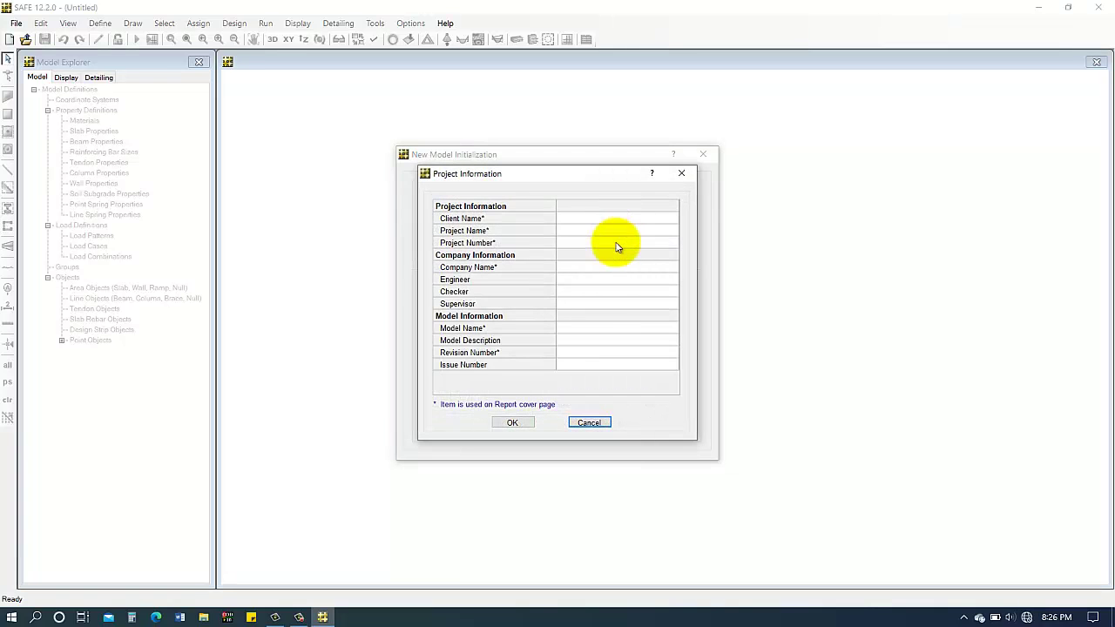
{"action": "left_click", "coordinate": [573, 426]}
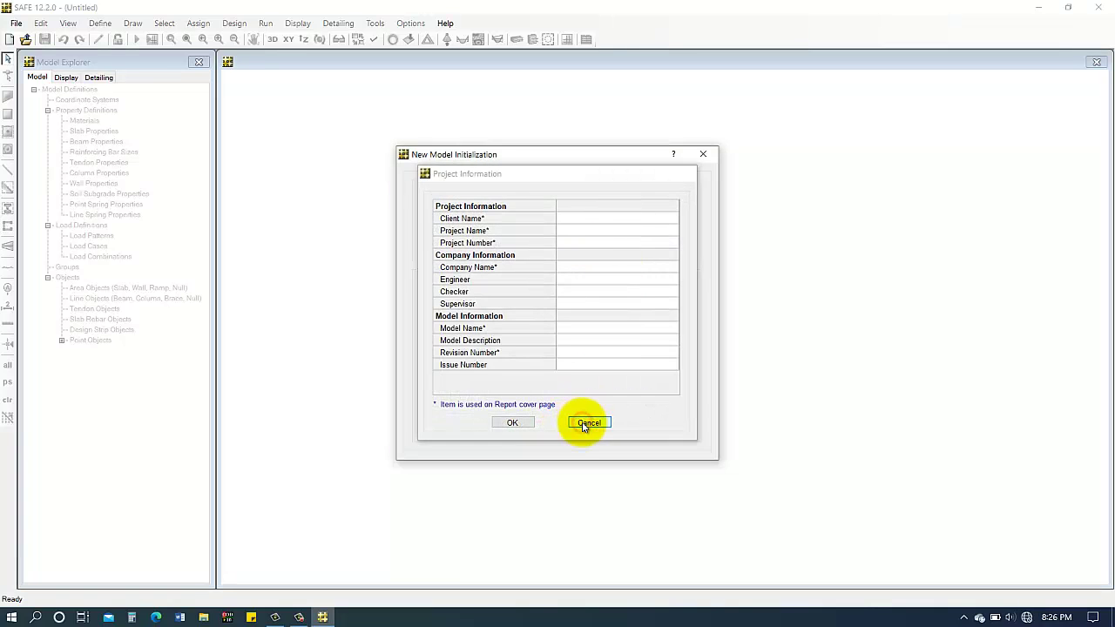
{"action": "left_click", "coordinate": [647, 213]}
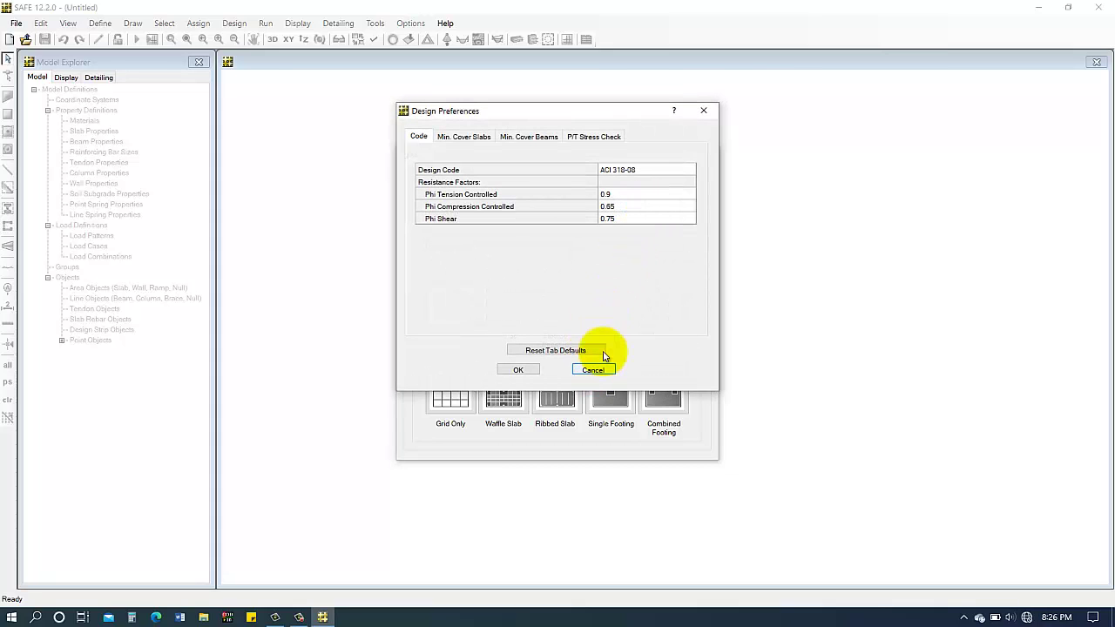
{"action": "left_click", "coordinate": [459, 141]}
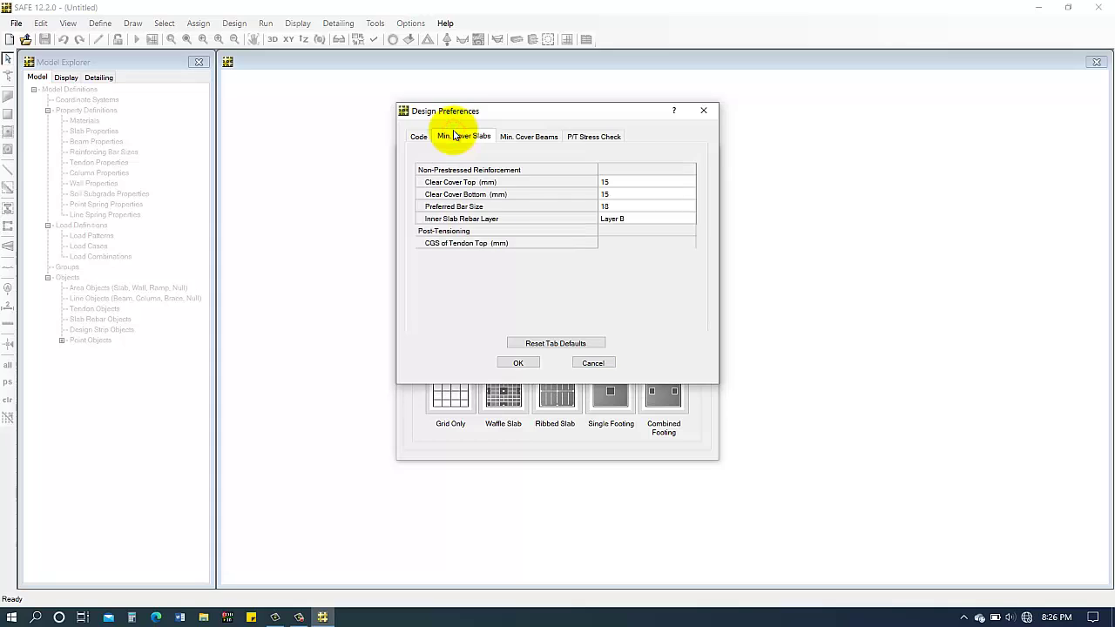
{"action": "left_click", "coordinate": [546, 139]}
{"action": "left_click", "coordinate": [592, 138]}
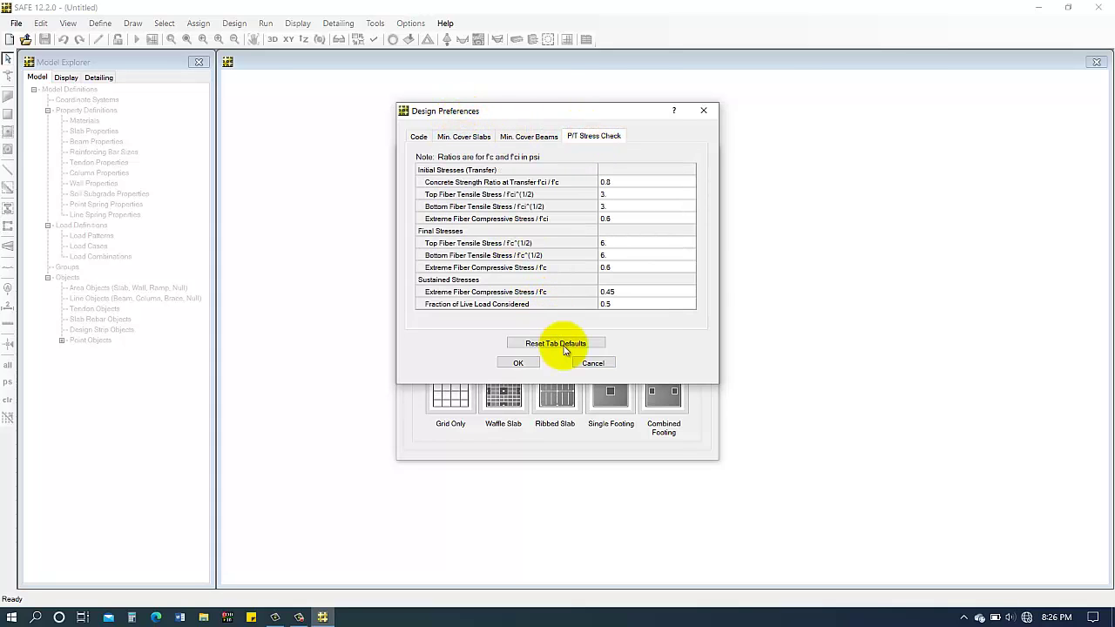
{"action": "left_click", "coordinate": [591, 364]}
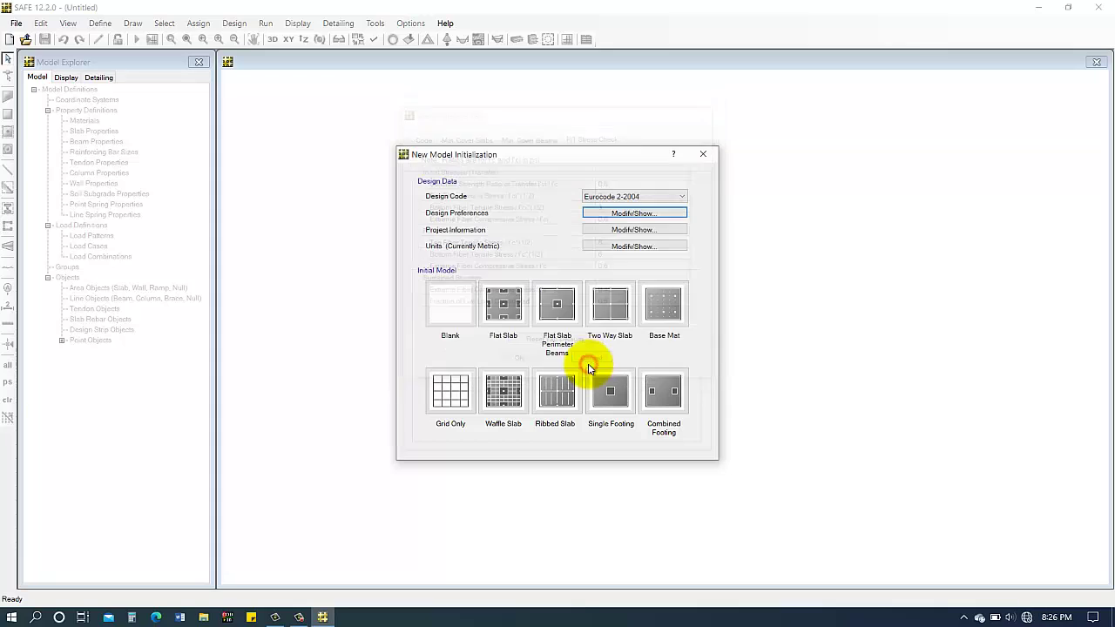
Choose a grid-only initial model and set 2 grid lines in both the X and Y directions
{"action": "left_click", "coordinate": [450, 394]}
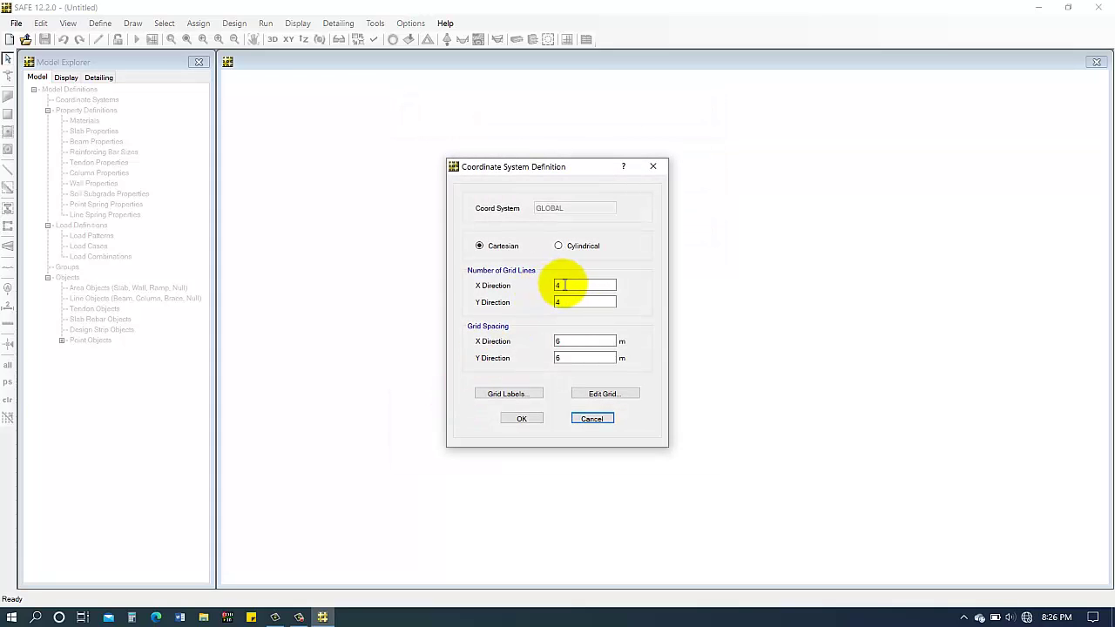
{"action": "left_click", "coordinate": [569, 285]}
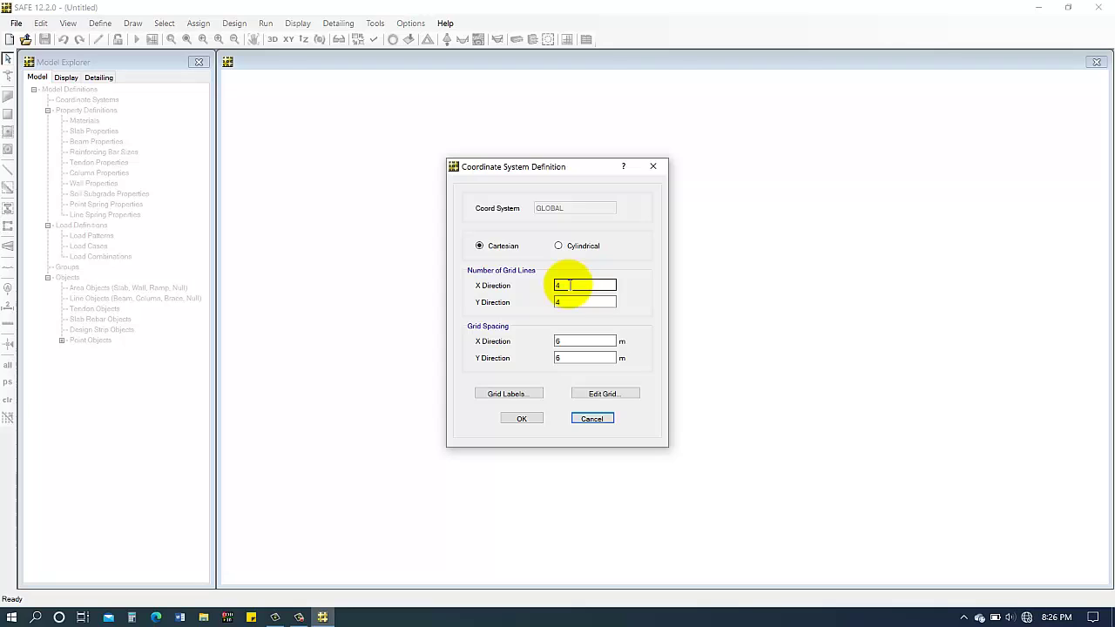
{"action": "double_click", "coordinate": [567, 284]}
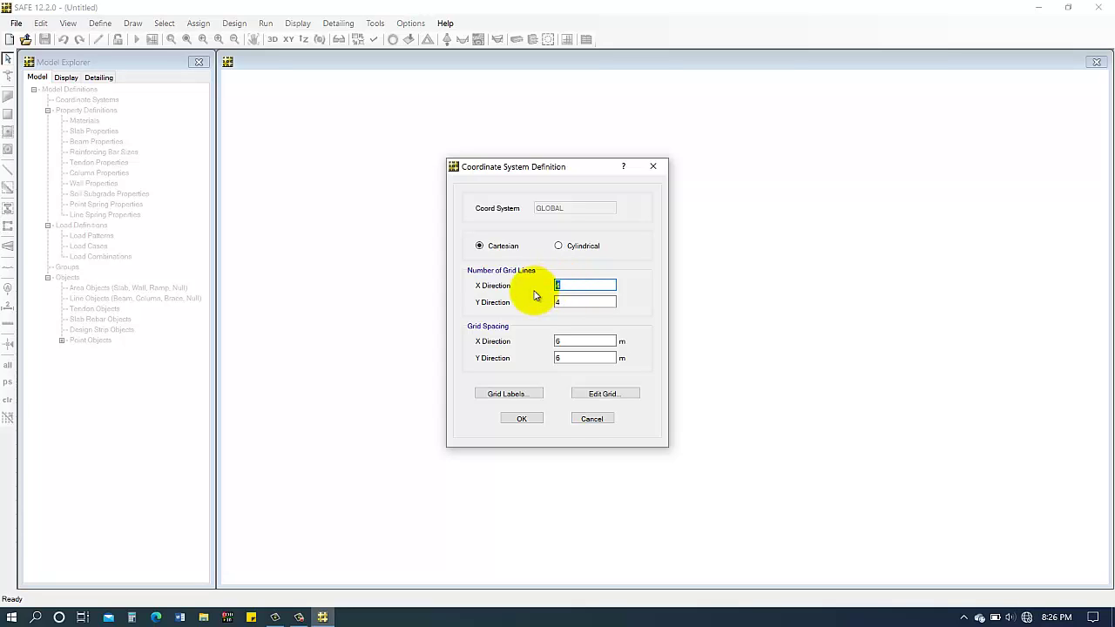
{"action": "type", "text": "2"}
{"action": "double_click", "coordinate": [573, 302]}
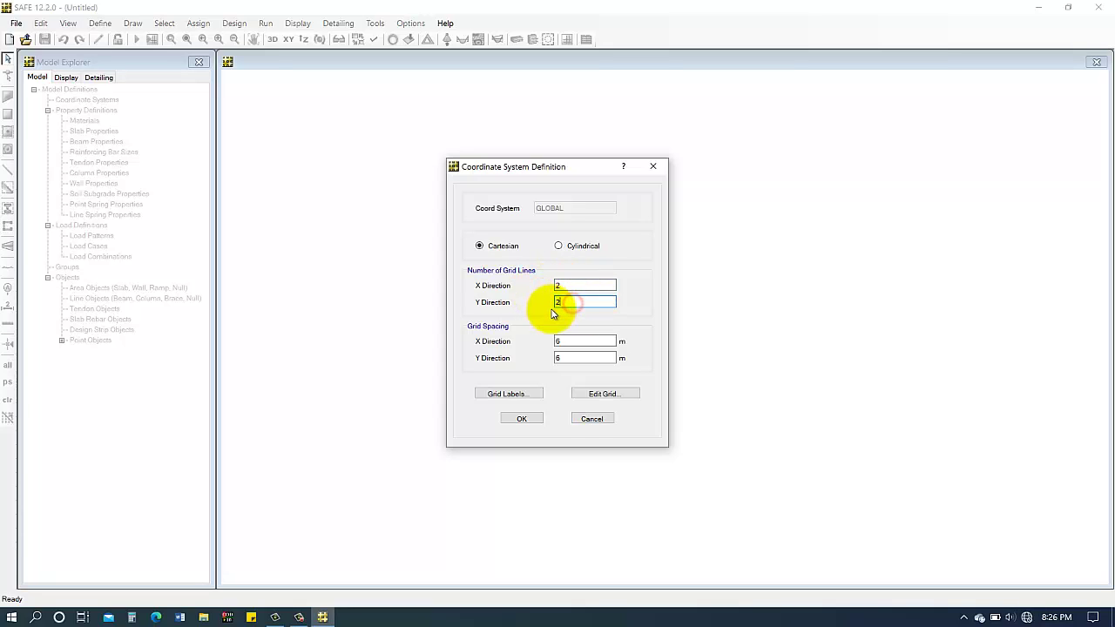
{"action": "type", "text": "2"}
Set the grid spacing to 4 m in both the X and Y directions and create the grid
{"action": "double_click", "coordinate": [574, 341]}
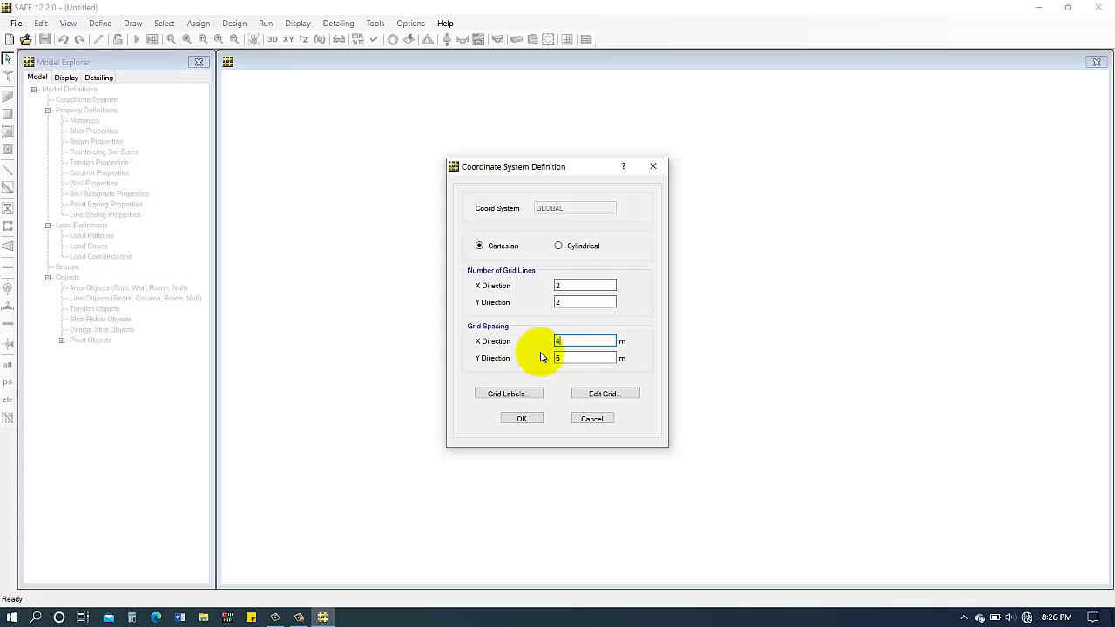
{"action": "double_click", "coordinate": [568, 357]}
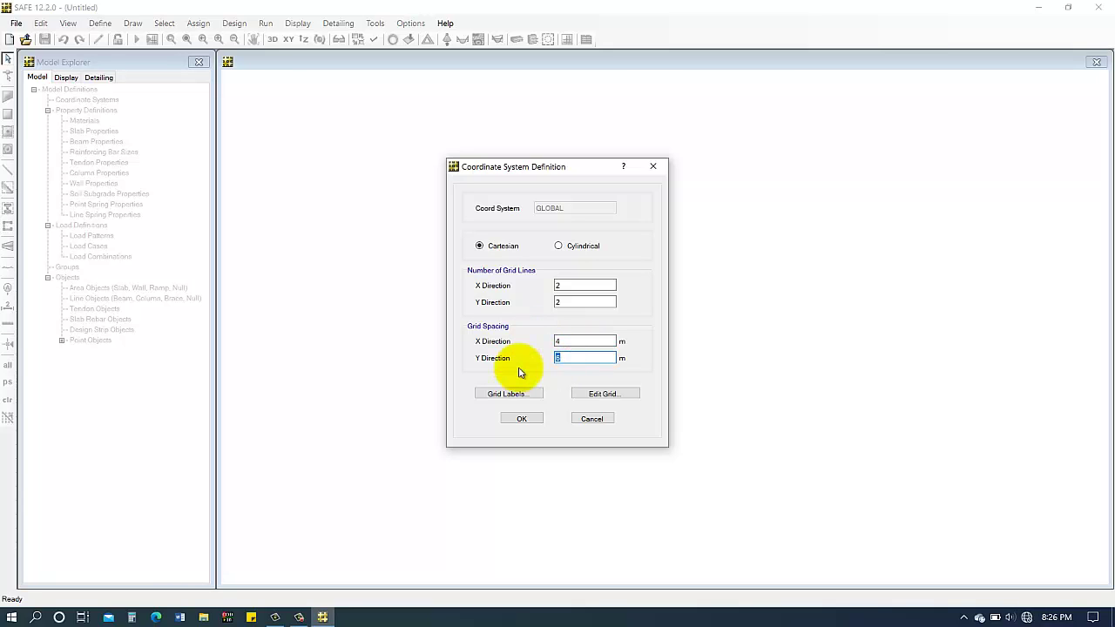
{"action": "left_click", "coordinate": [521, 418]}
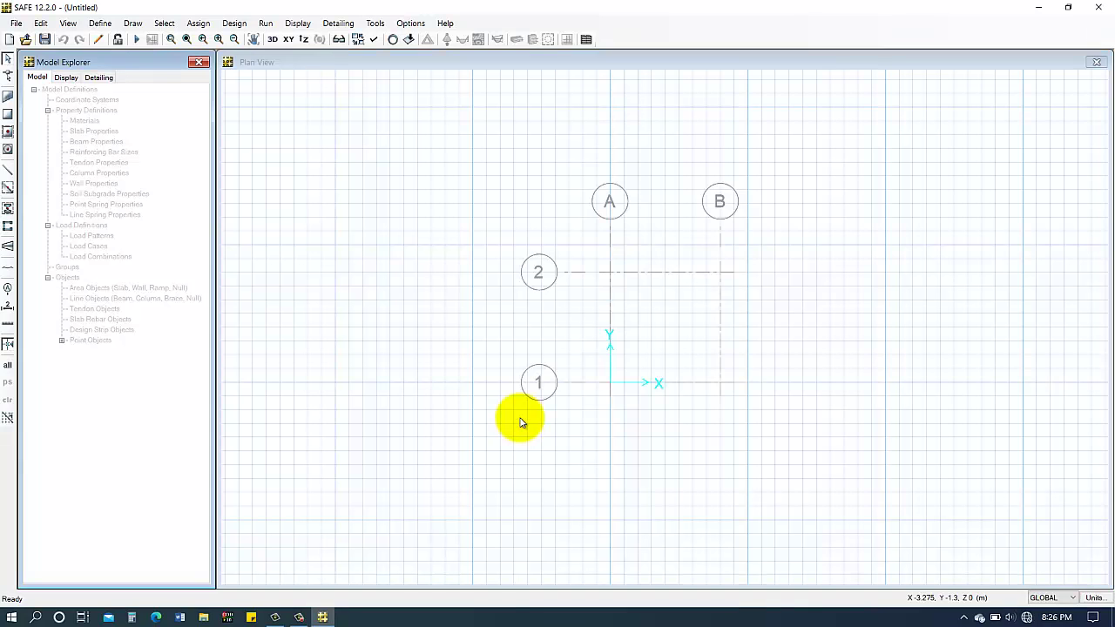
{"action": "scroll", "coordinate": [721, 402], "scroll_direction": "down", "scroll_amount": 2}
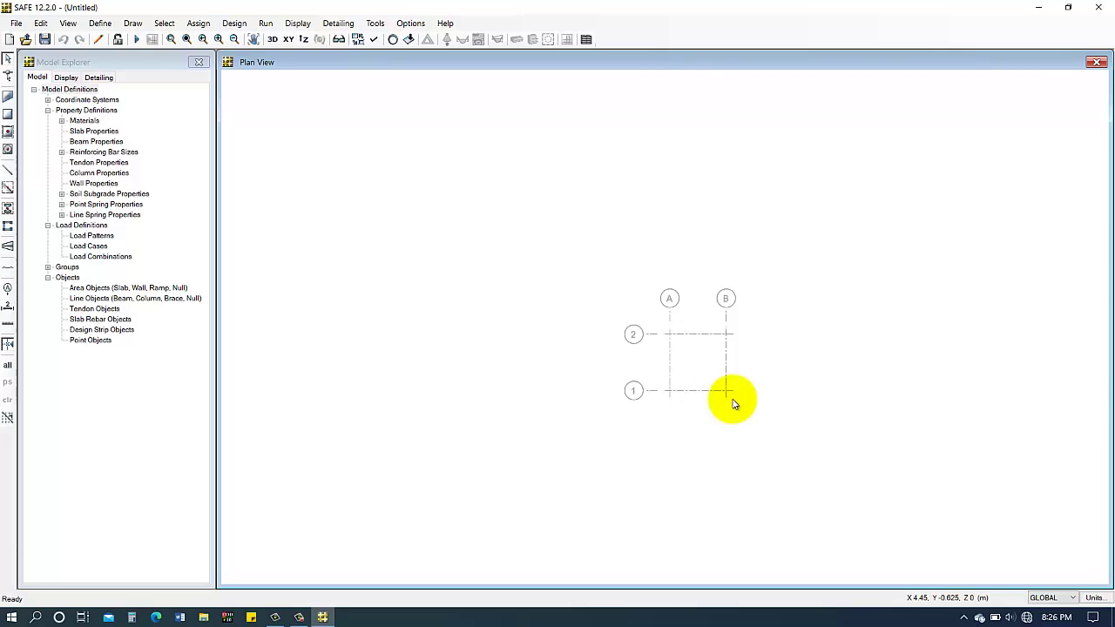
{"action": "scroll", "coordinate": [732, 399], "scroll_direction": "up", "scroll_amount": 5}
{"action": "scroll", "coordinate": [732, 399], "scroll_direction": "down", "scroll_amount": 2}
{"action": "scroll", "coordinate": [732, 399], "scroll_direction": "up", "scroll_amount": 3}
{"action": "scroll", "coordinate": [732, 399], "scroll_direction": "up", "scroll_amount": 1}
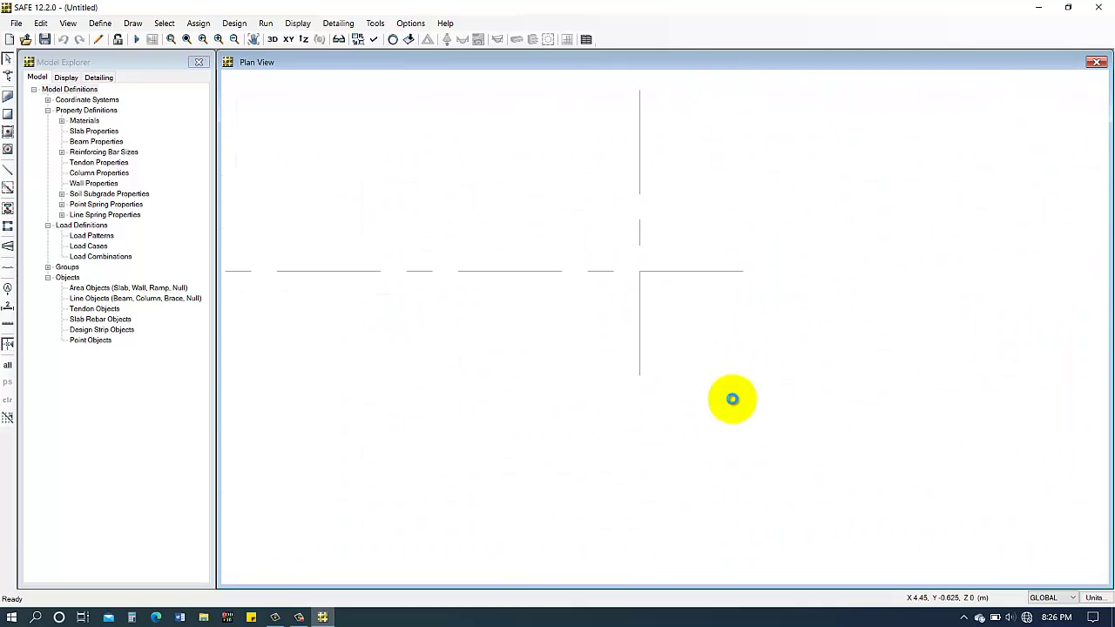
{"action": "scroll", "coordinate": [732, 399], "scroll_direction": "down", "scroll_amount": 1}
{"action": "scroll", "coordinate": [730, 399], "scroll_direction": "down", "scroll_amount": 2}
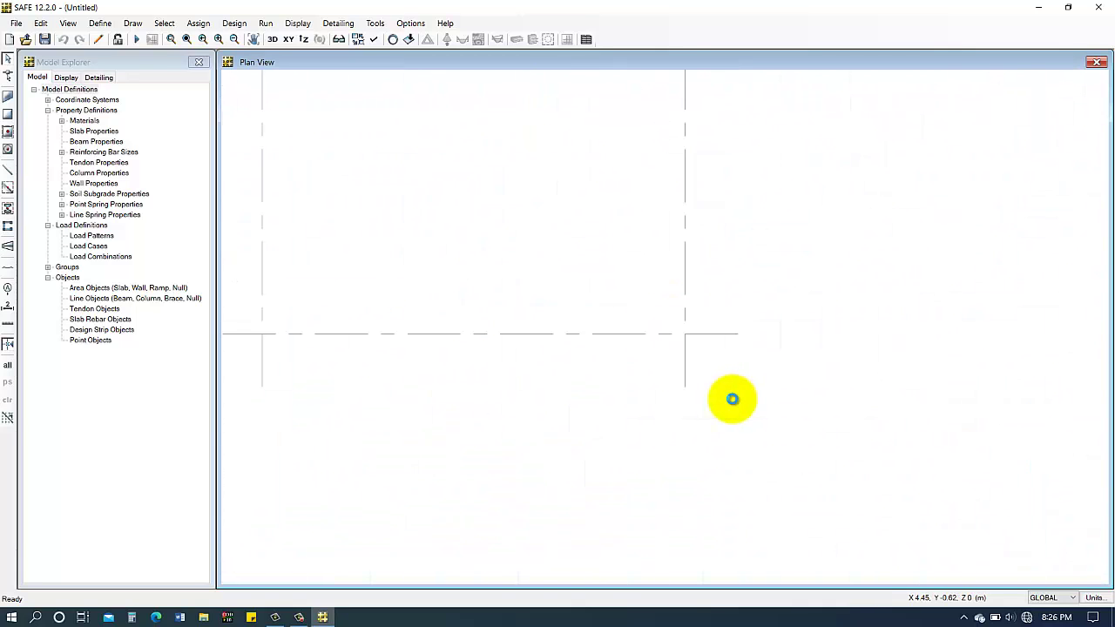
{"action": "scroll", "coordinate": [738, 392], "scroll_direction": "down", "scroll_amount": 2}
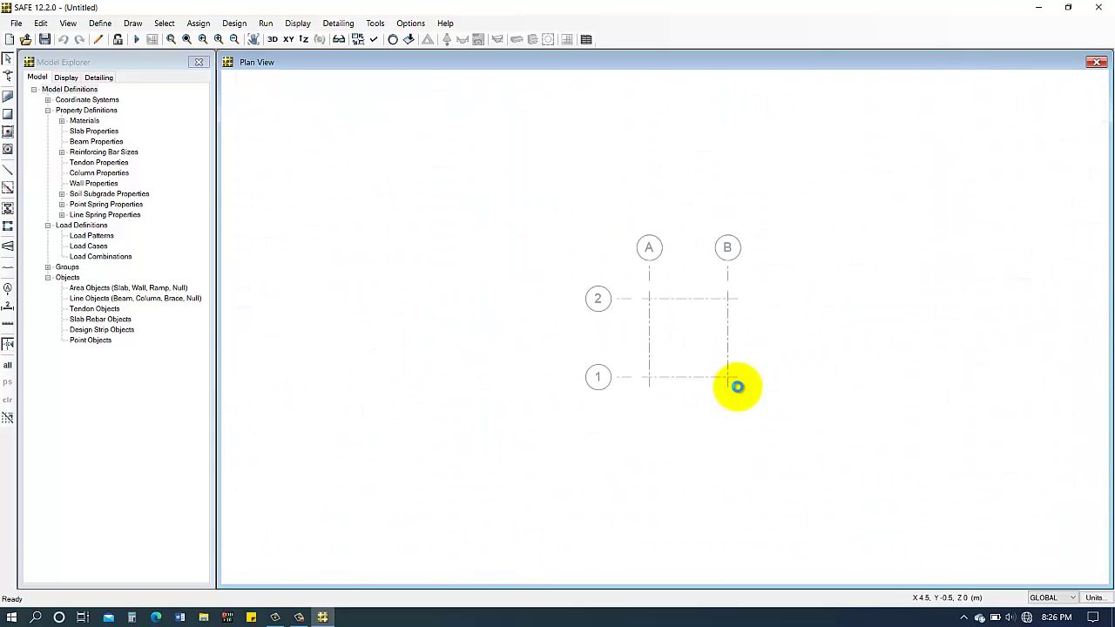
{"action": "scroll", "coordinate": [737, 386], "scroll_direction": "up", "scroll_amount": 3}
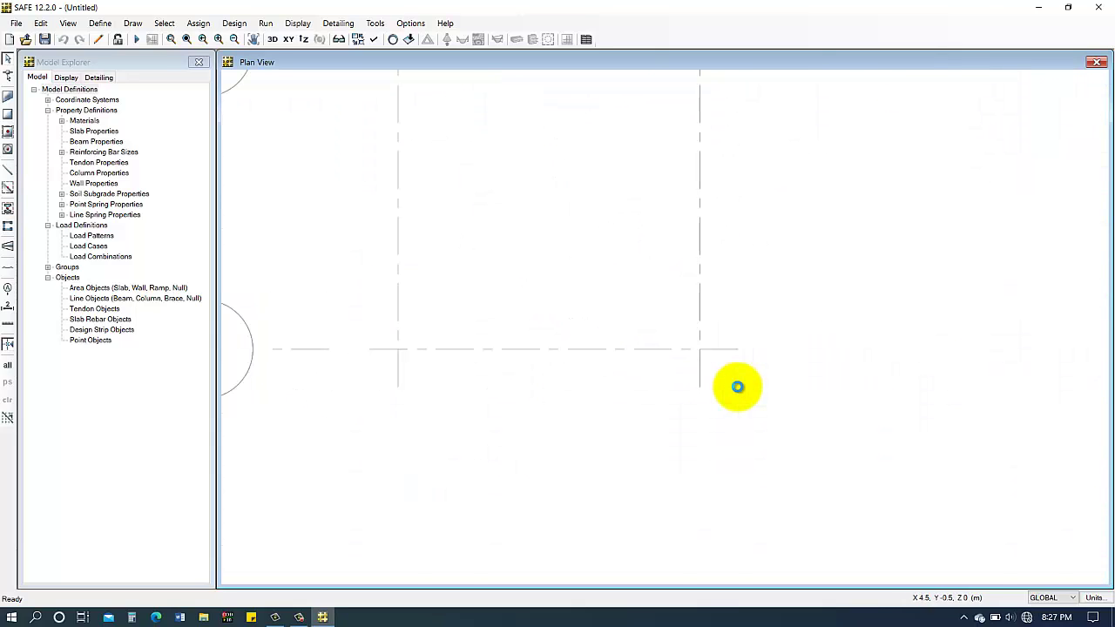
{"action": "scroll", "coordinate": [741, 344], "scroll_direction": "down", "scroll_amount": 2}
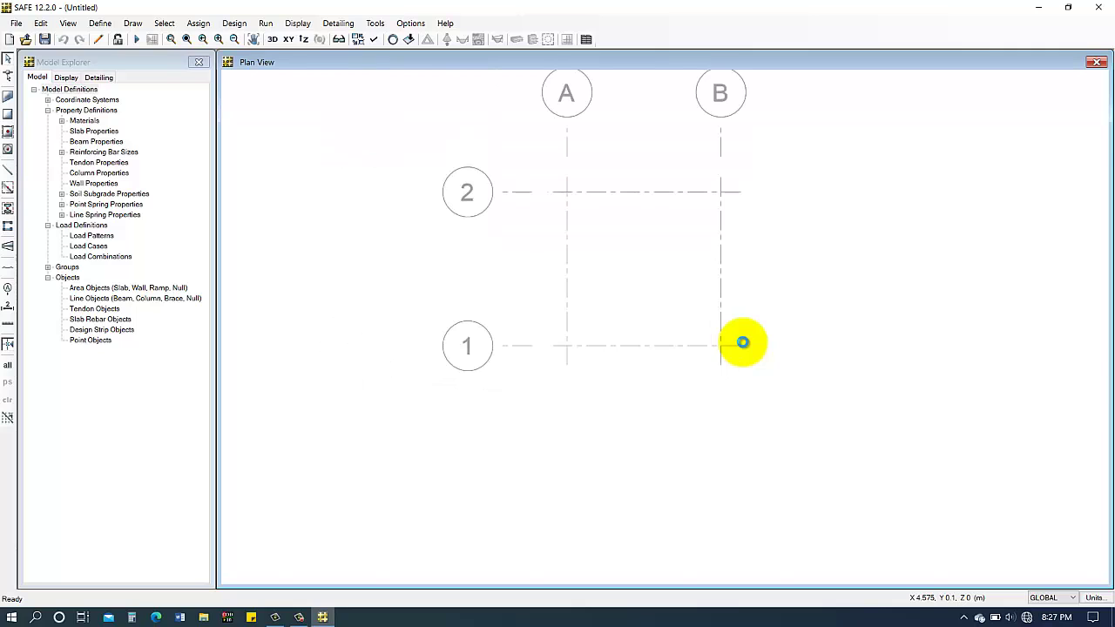
{"action": "scroll", "coordinate": [605, 159], "scroll_direction": "up", "scroll_amount": 1}
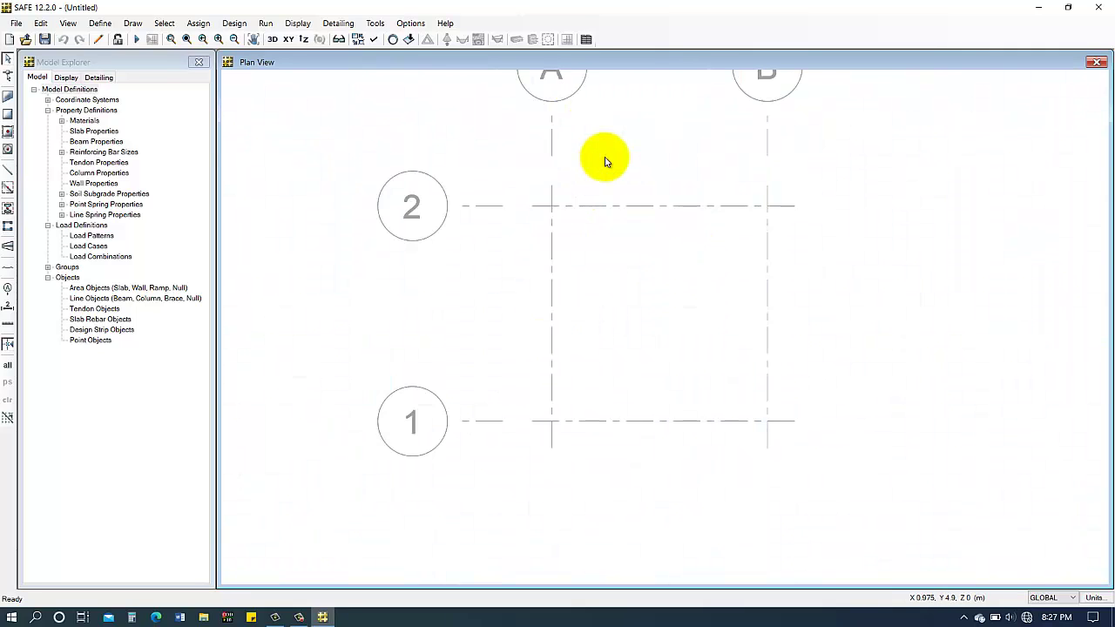
{"action": "scroll", "coordinate": [606, 160], "scroll_direction": "up", "scroll_amount": 2}
{"action": "scroll", "coordinate": [605, 156], "scroll_direction": "down", "scroll_amount": 3}
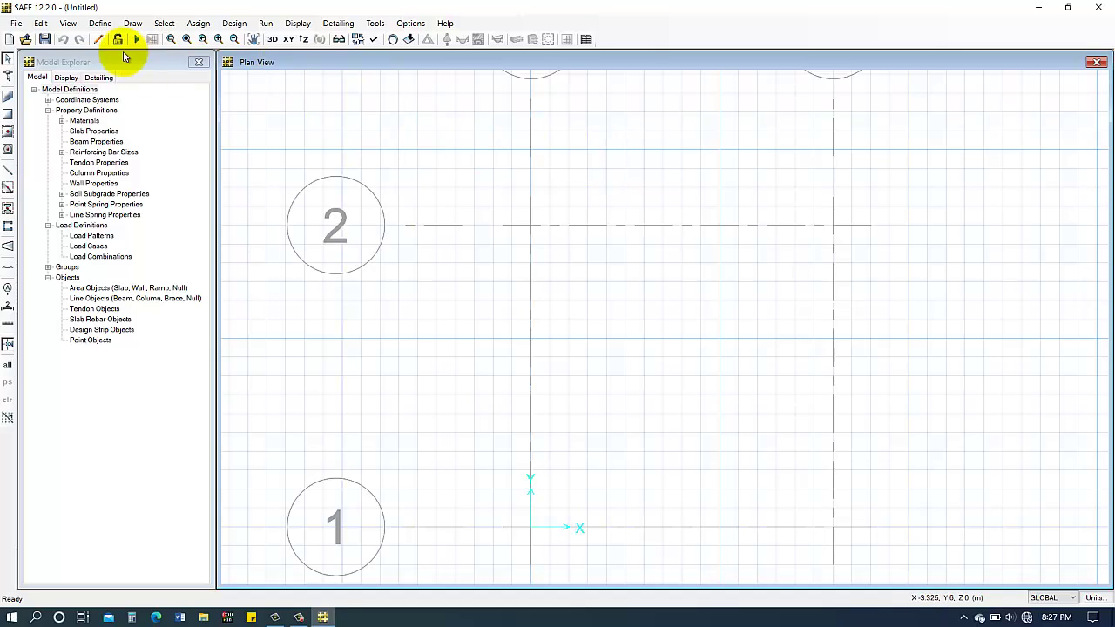
Open the C30 material definition for editing and select Concrete as its material type
{"action": "left_click", "coordinate": [68, 22]}
{"action": "left_click", "coordinate": [95, 23]}
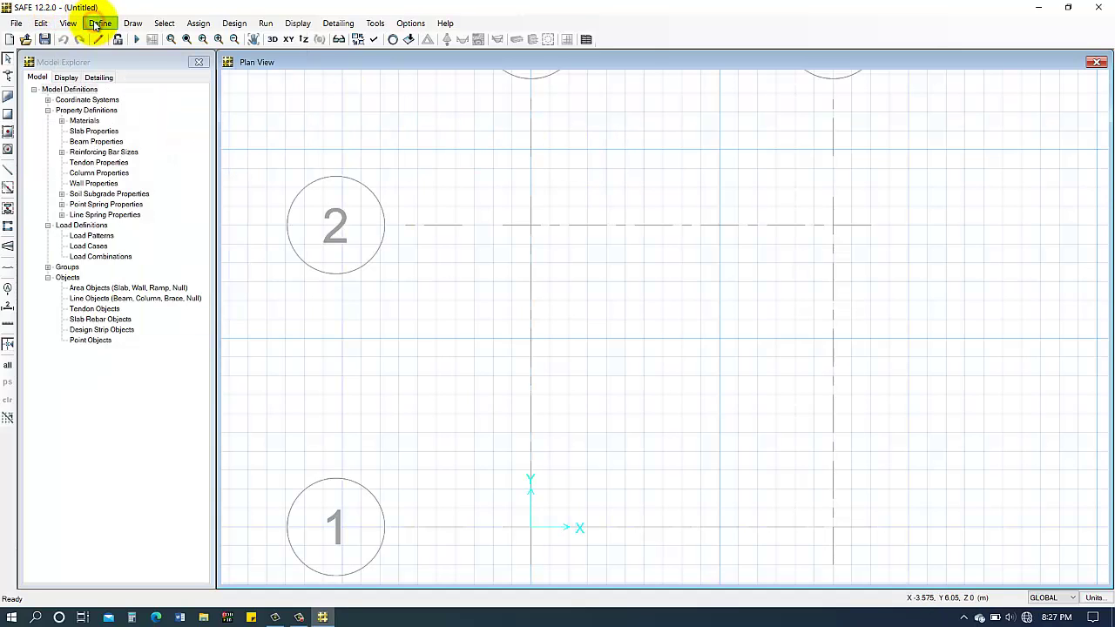
{"action": "left_click", "coordinate": [95, 24]}
{"action": "left_click", "coordinate": [130, 37]}
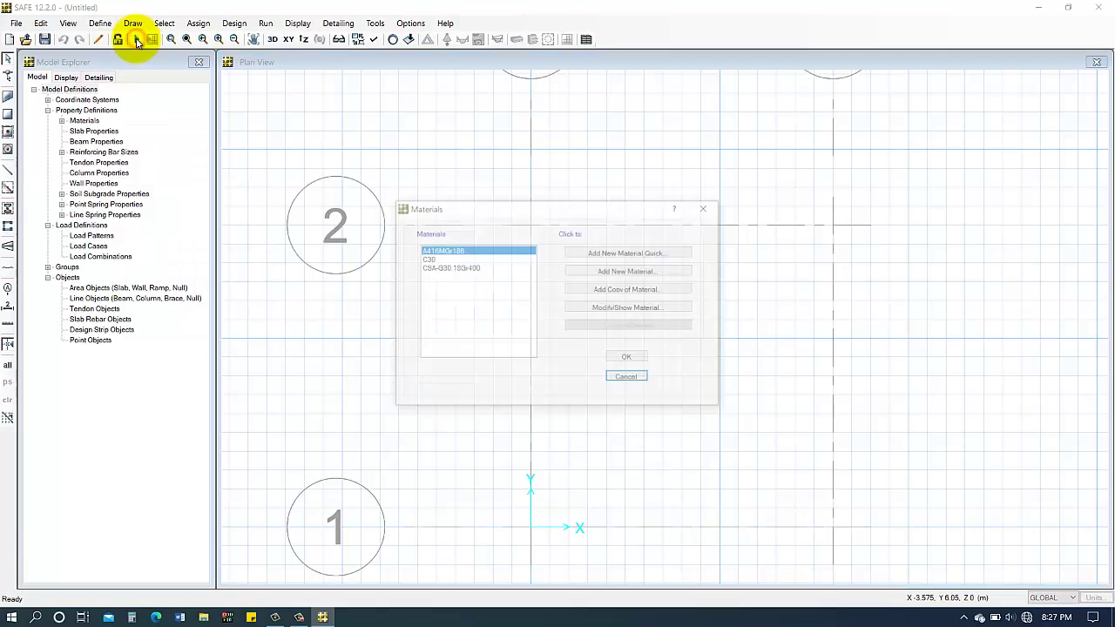
{"action": "left_click", "coordinate": [443, 260]}
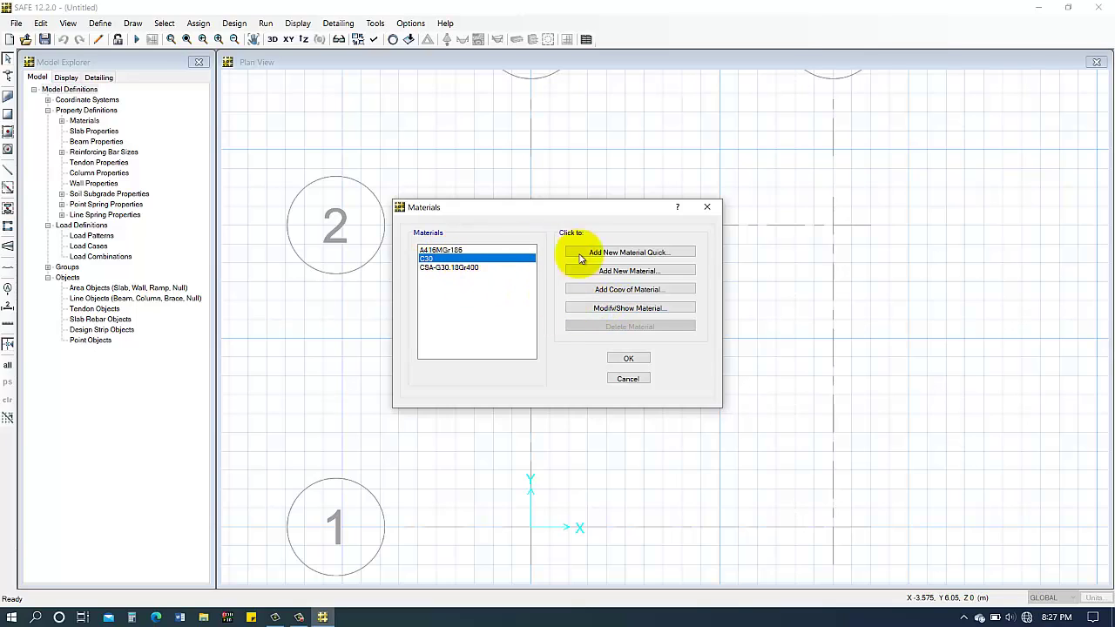
{"action": "left_click", "coordinate": [635, 309]}
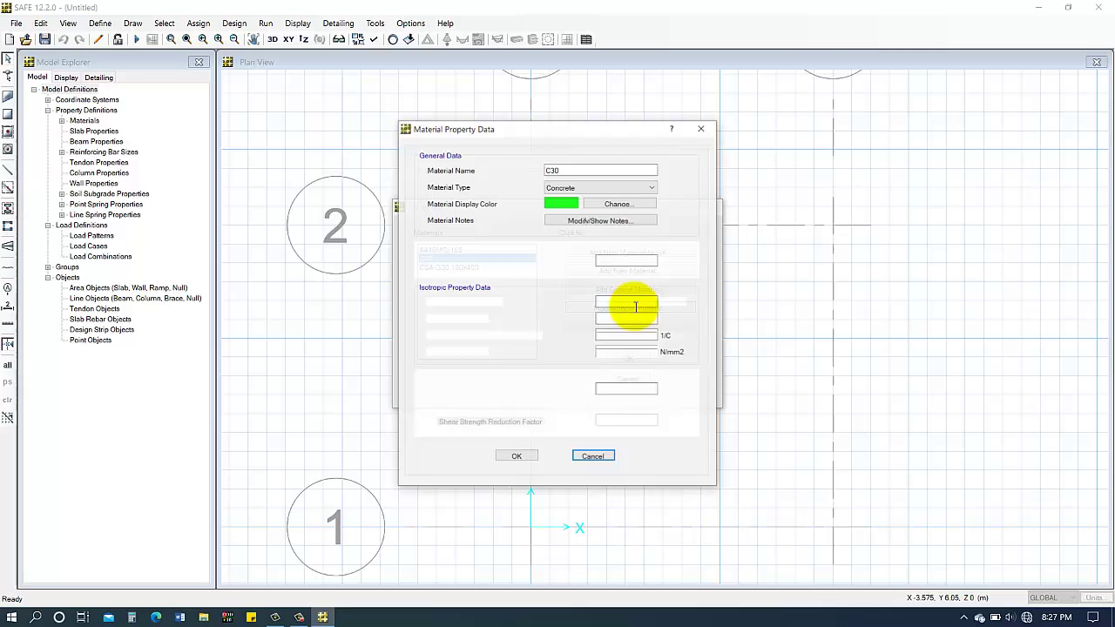
{"action": "left_click", "coordinate": [582, 187]}
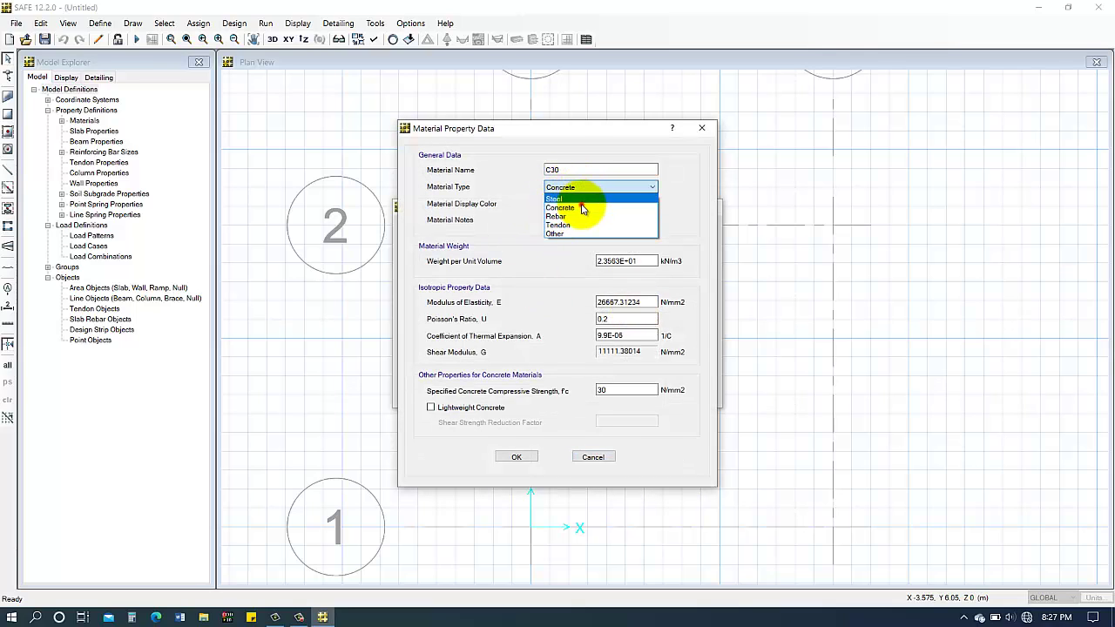
{"action": "left_click", "coordinate": [583, 209]}
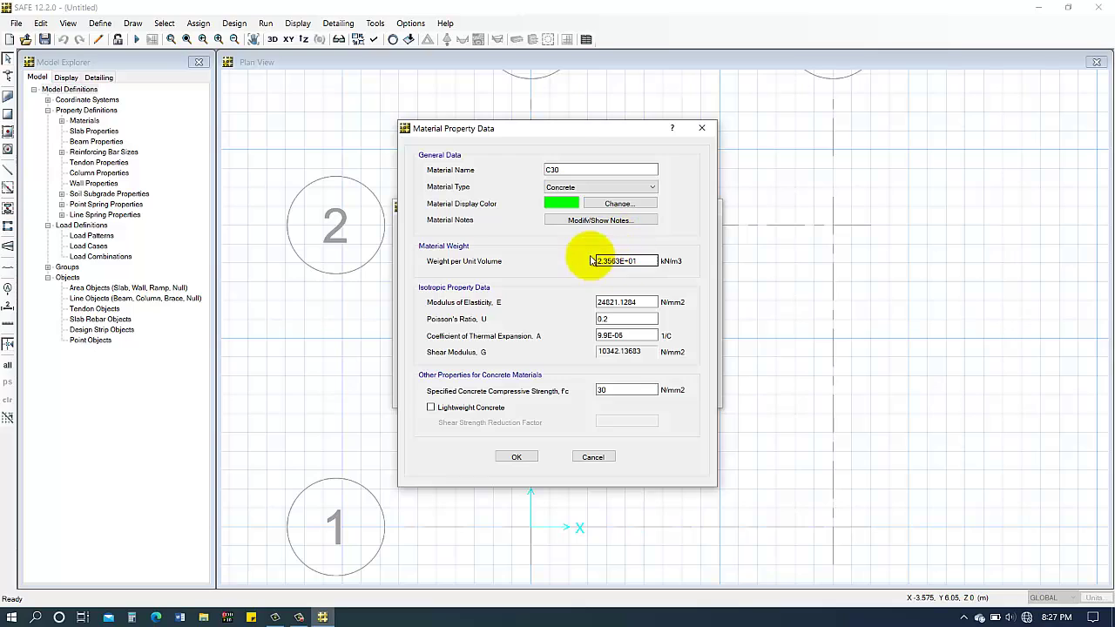
{"action": "left_click", "coordinate": [616, 187]}
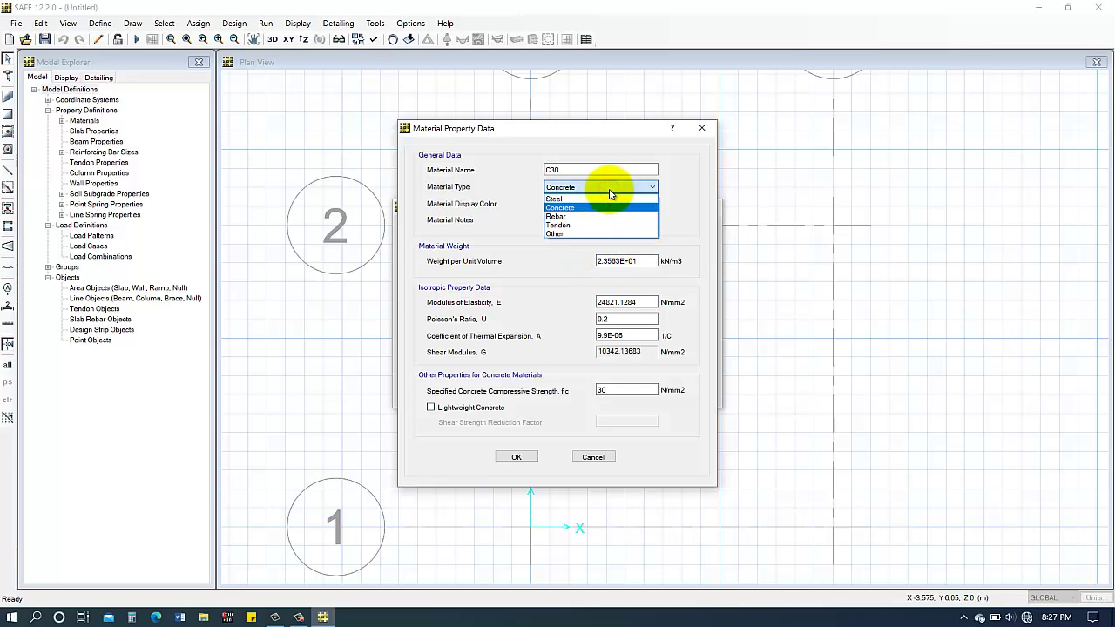
{"action": "left_click", "coordinate": [610, 189]}
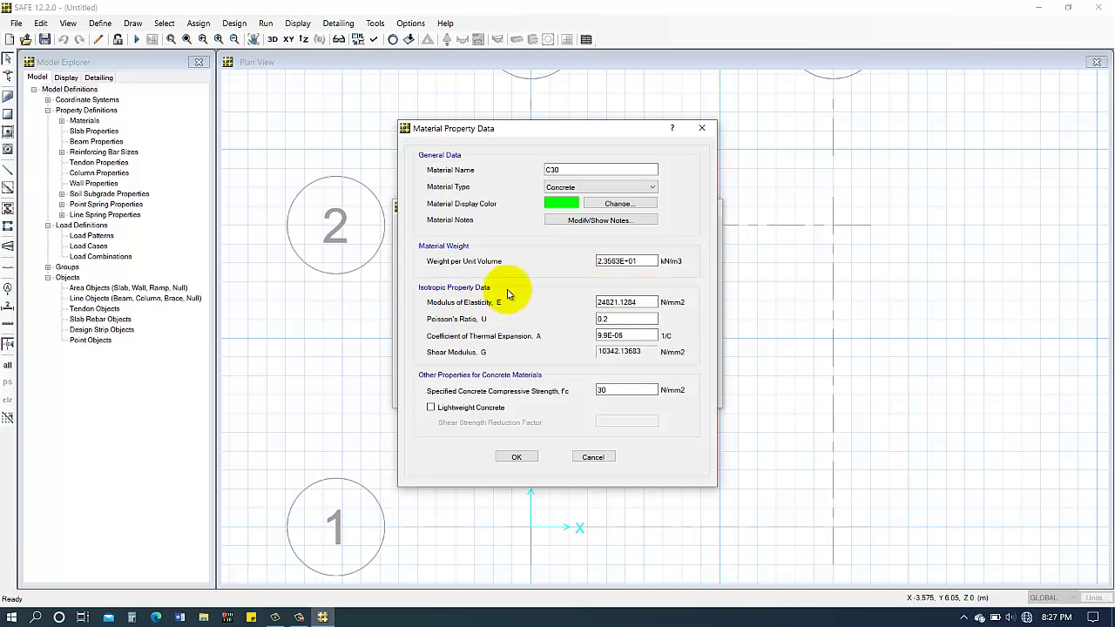
Set C30's modulus of elasticity with the formula =4700*(30)^0.5 in N/mm2 and save the material
{"action": "double_click", "coordinate": [636, 302]}
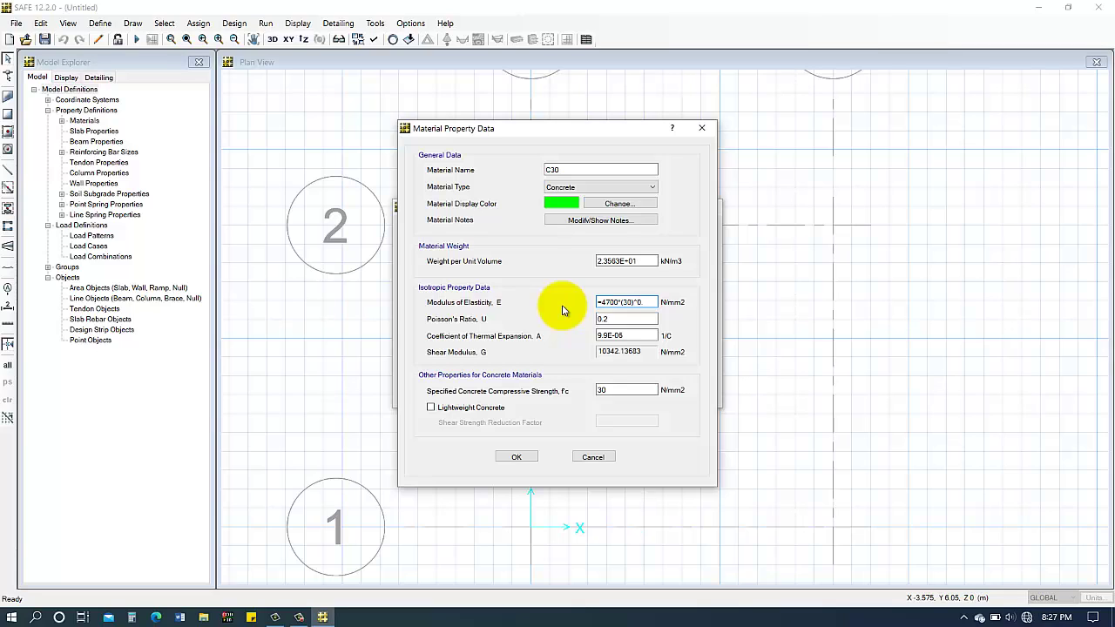
{"action": "type", "text": "5"}
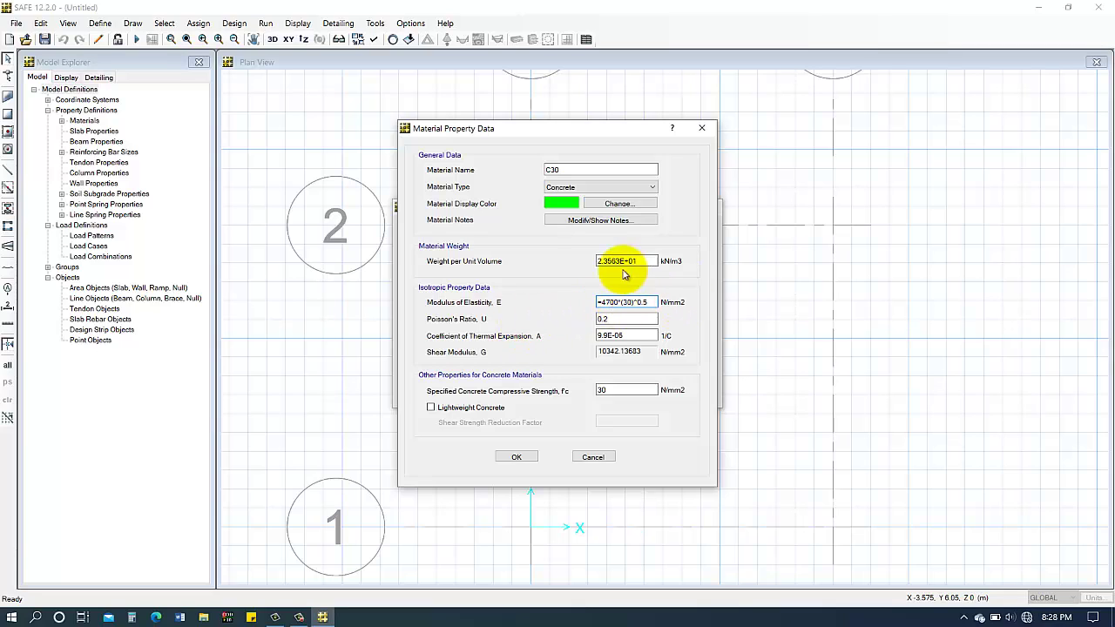
{"action": "left_click", "coordinate": [659, 318]}
{"action": "left_click", "coordinate": [627, 302]}
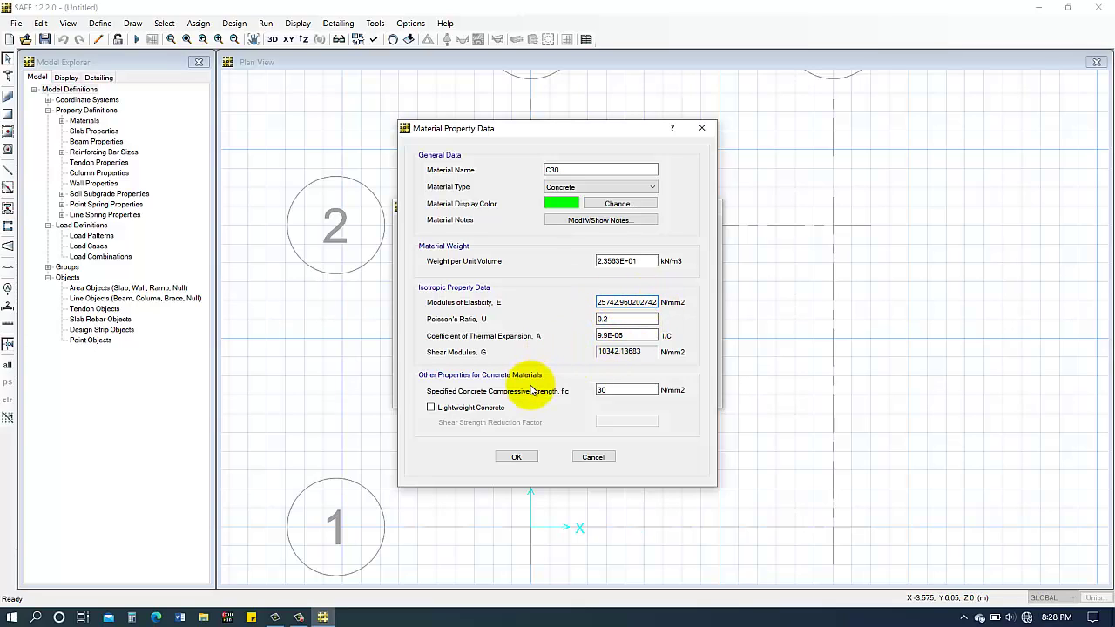
{"action": "left_click", "coordinate": [517, 457]}
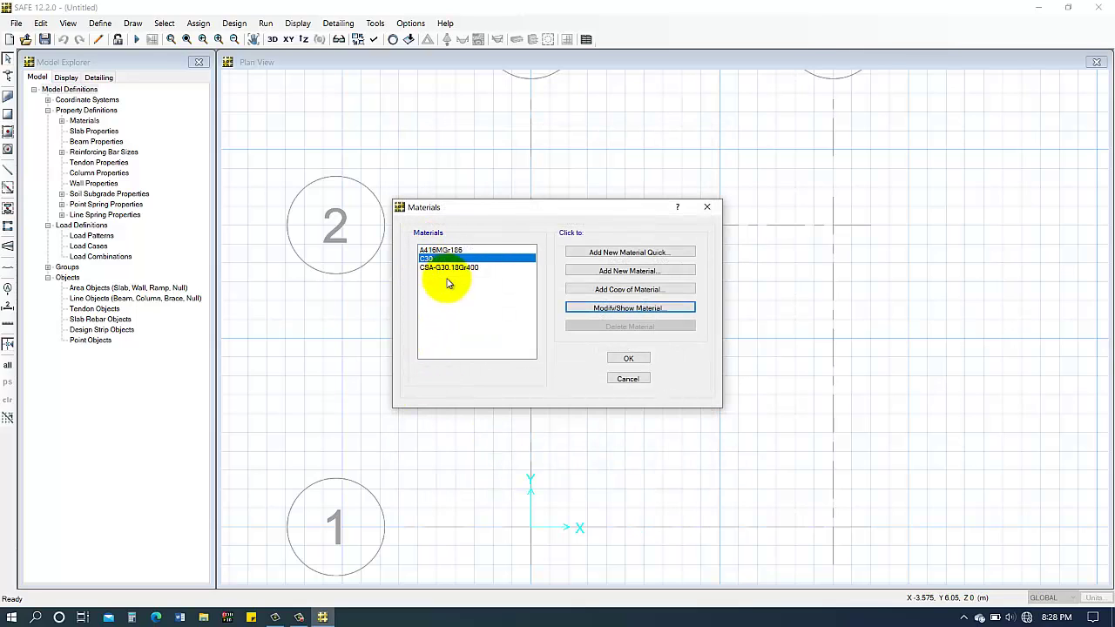
Add a copy of the CSA-G30.18Gr400 material, name it S-400 and select Rebar as its type
{"action": "left_click", "coordinate": [482, 270]}
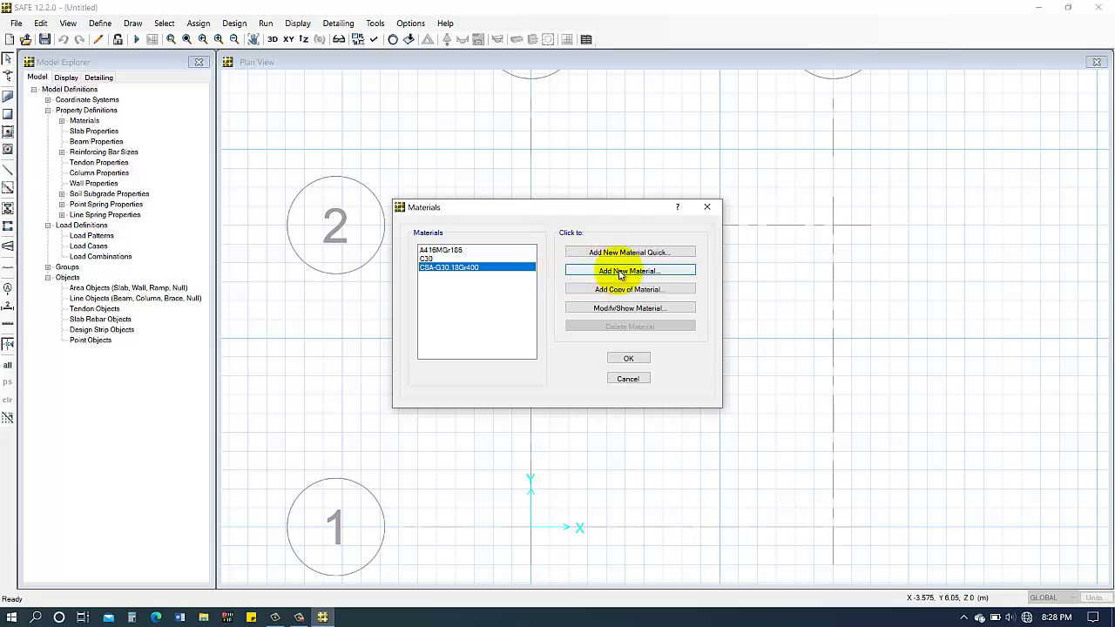
{"action": "left_click", "coordinate": [645, 292]}
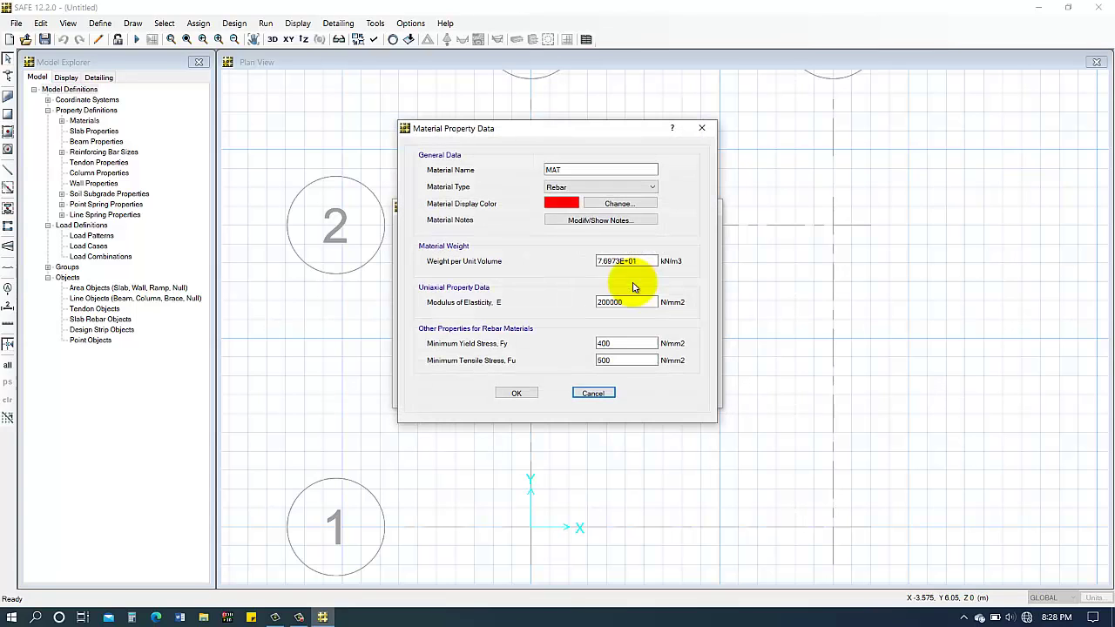
{"action": "double_click", "coordinate": [530, 169]}
{"action": "type", "text": "MAT"}
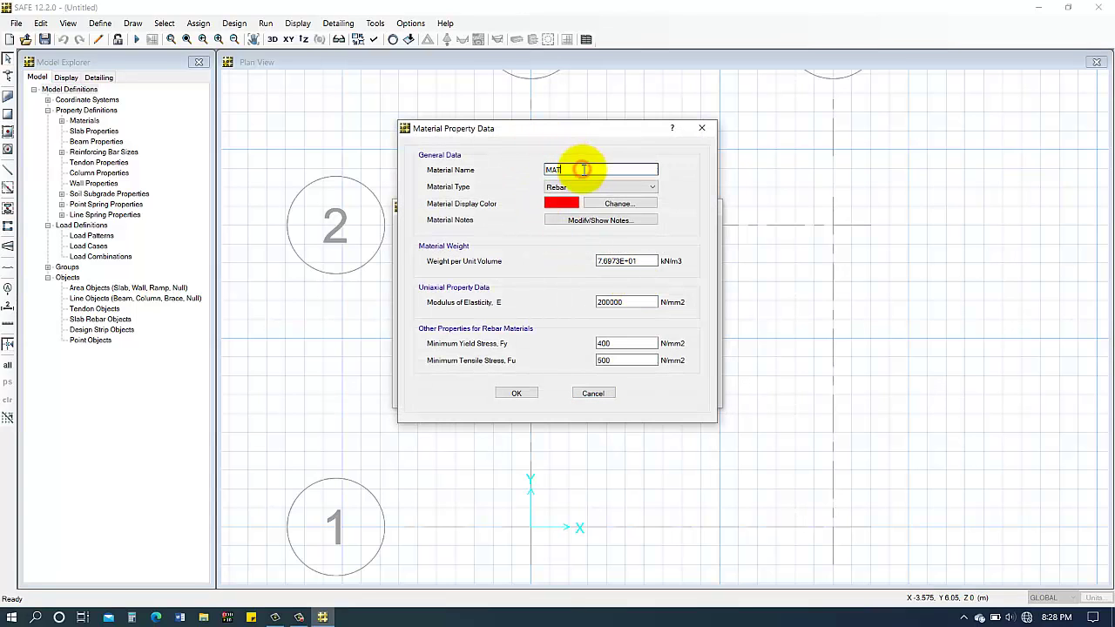
{"action": "left_click_drag", "start_coordinate": [581, 169], "coordinate": [493, 179]}
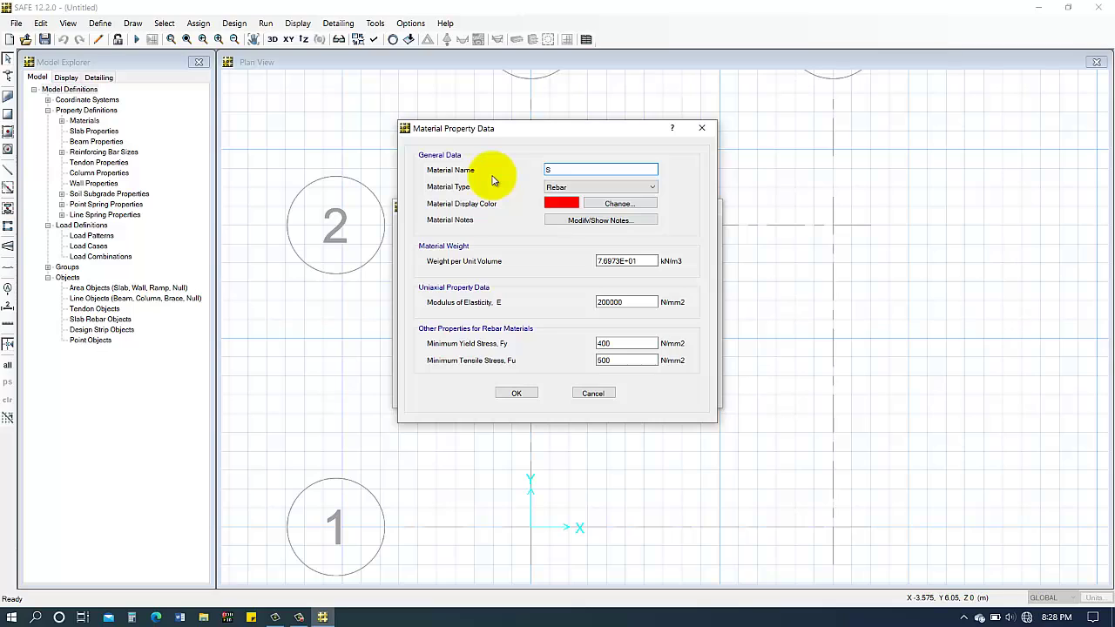
{"action": "type", "text": "S-400"}
{"action": "left_click", "coordinate": [575, 187]}
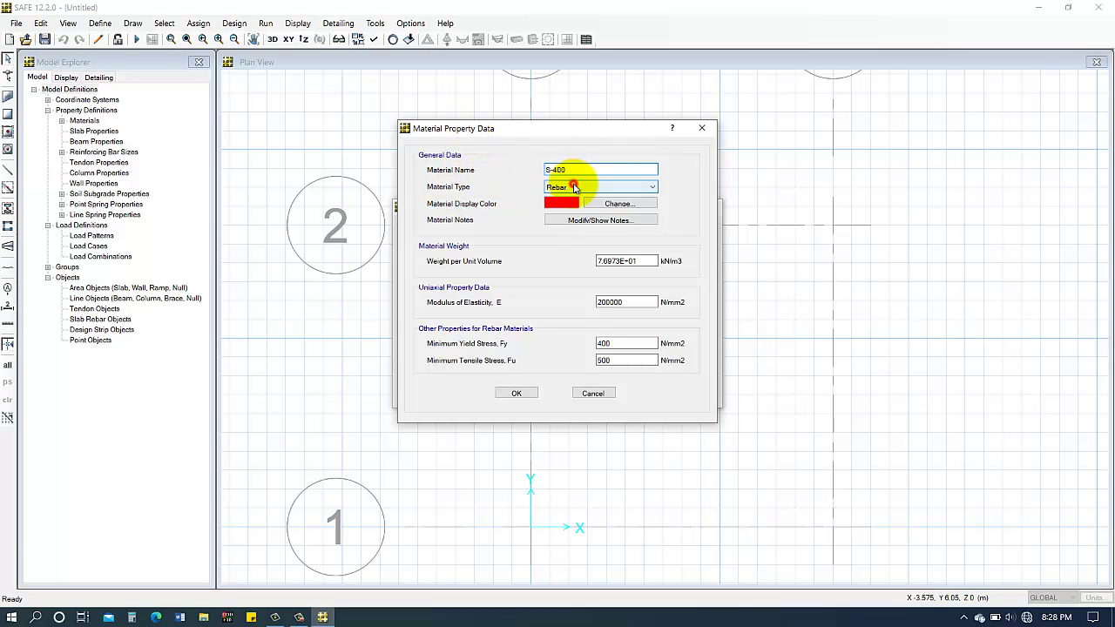
{"action": "left_click", "coordinate": [575, 220]}
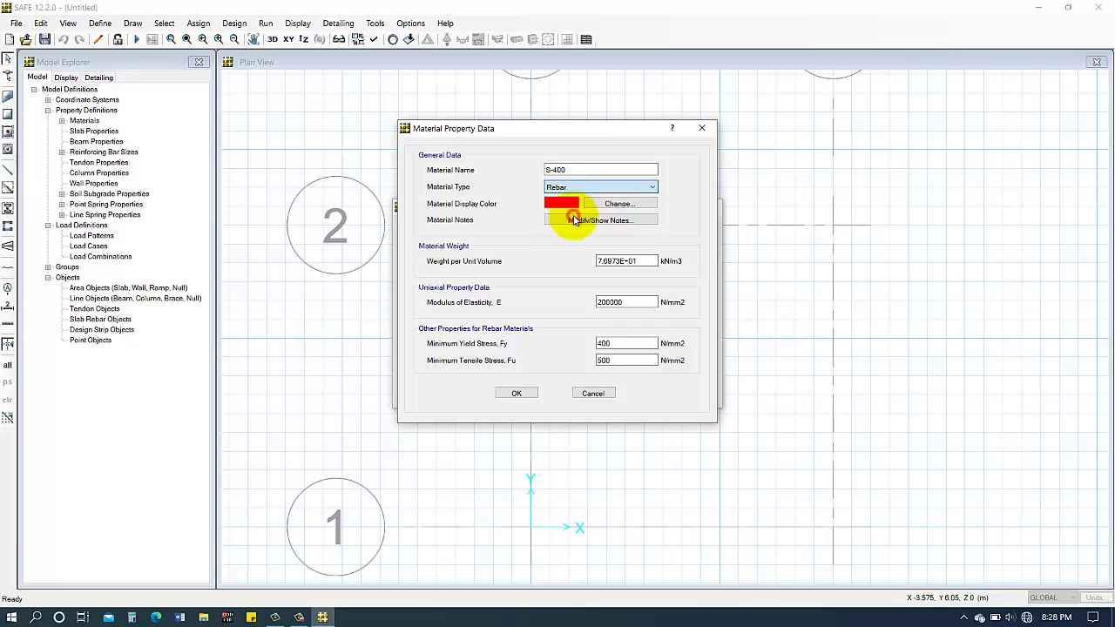
Set the modulus of elasticity of S-400 to 200000 N/mm2 and save the rebar material
{"action": "double_click", "coordinate": [614, 303]}
{"action": "type", "text": "19994"}
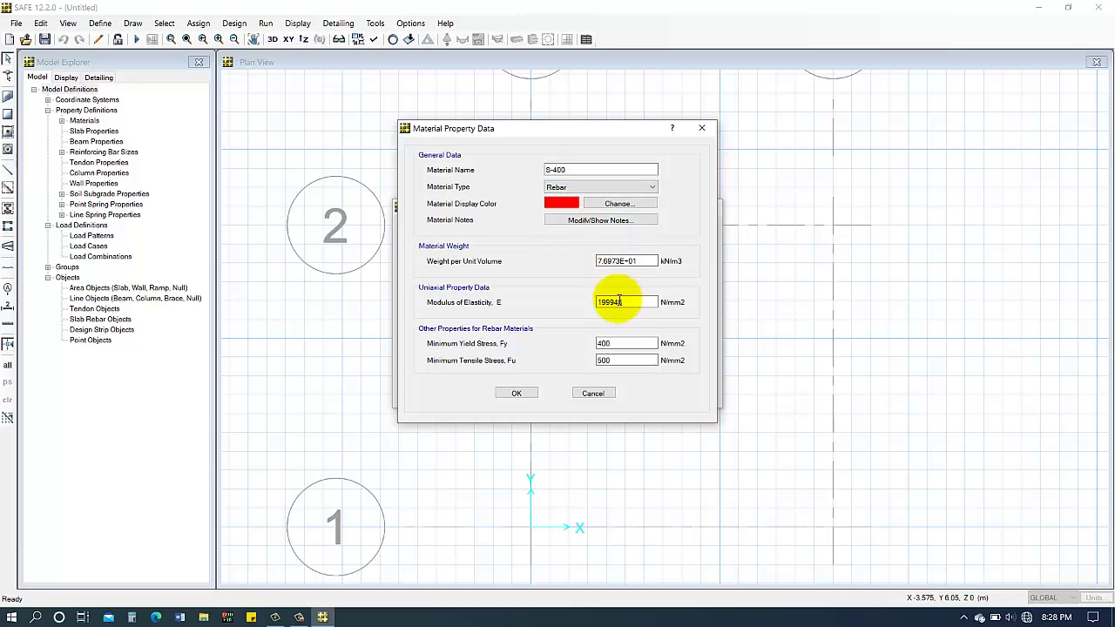
{"action": "type", "text": "8"}
{"action": "double_click", "coordinate": [634, 302]}
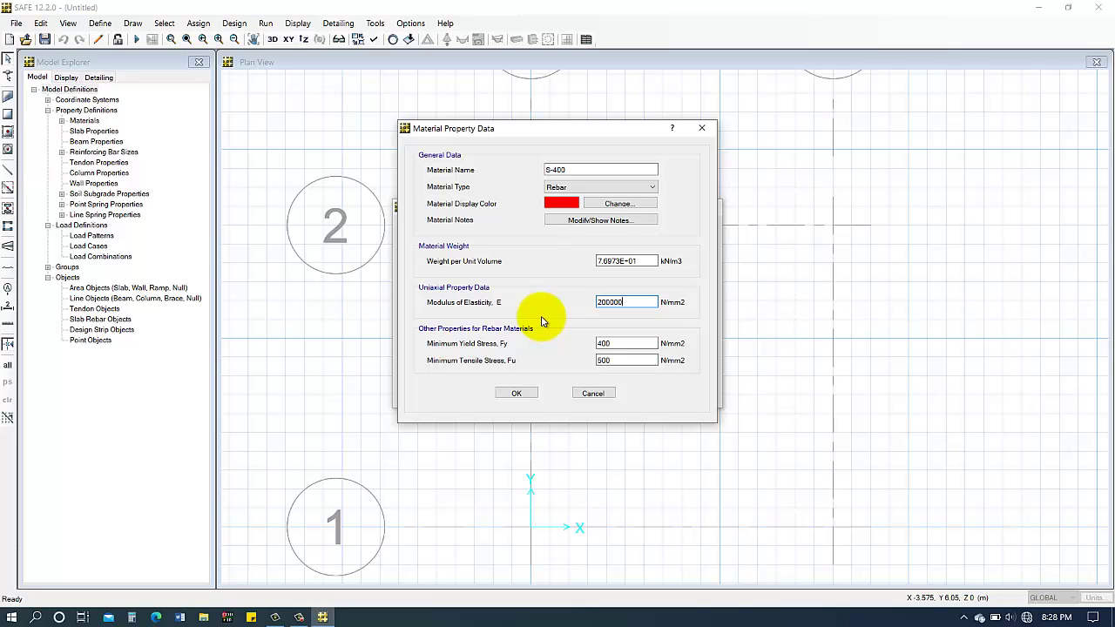
{"action": "left_click", "coordinate": [517, 393]}
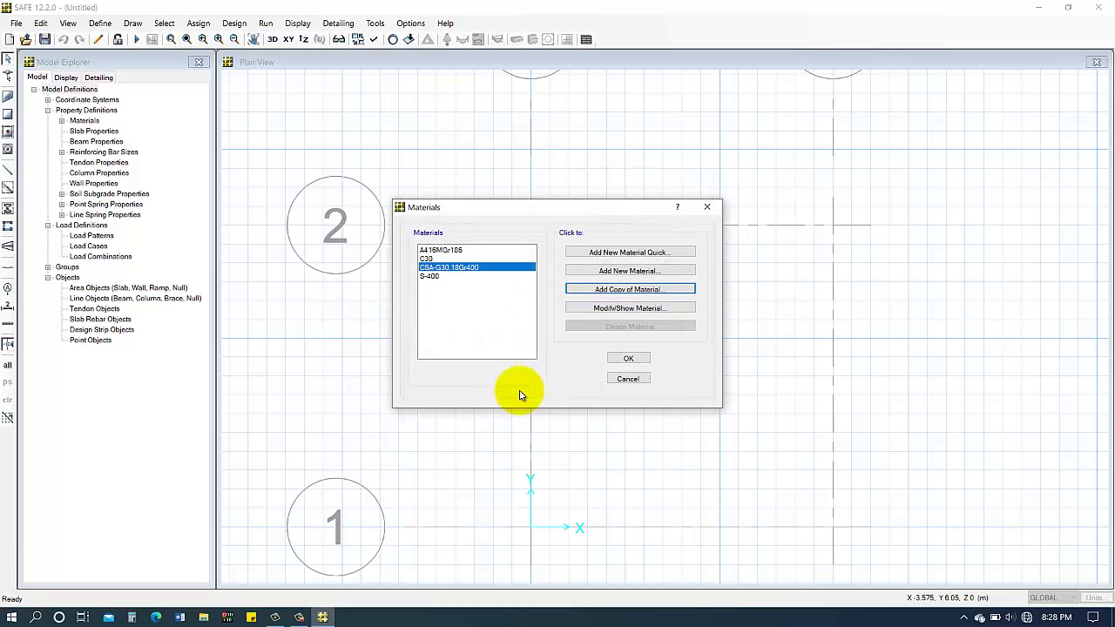
Review the CSA-G30.18Gr400 rebar properties without changing them, and accept the material definitions
{"action": "left_click", "coordinate": [641, 310]}
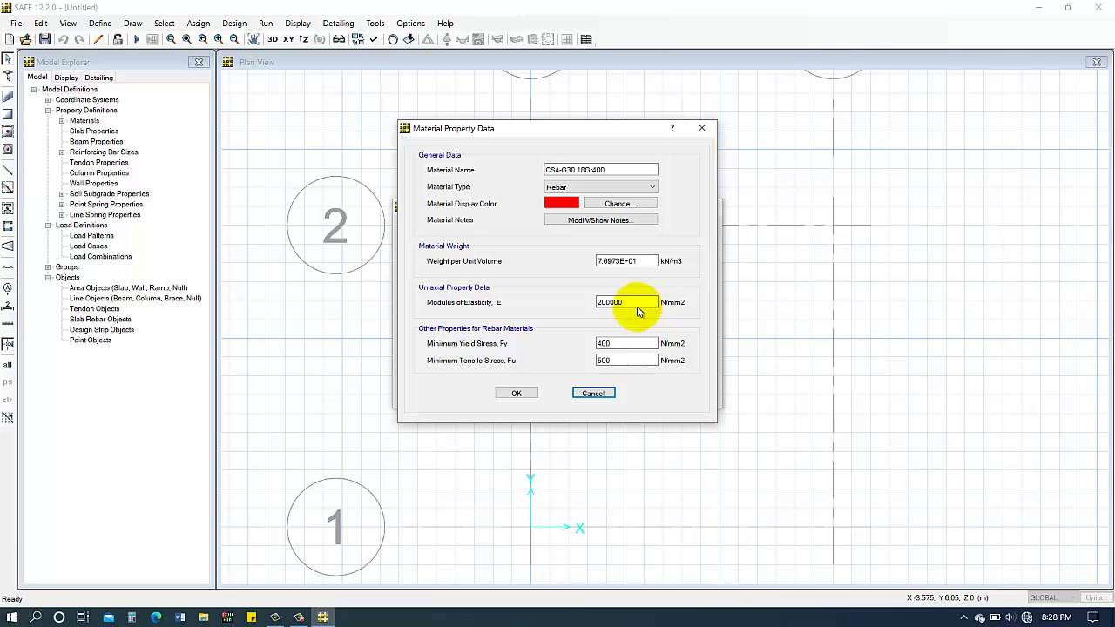
{"action": "left_click", "coordinate": [620, 307]}
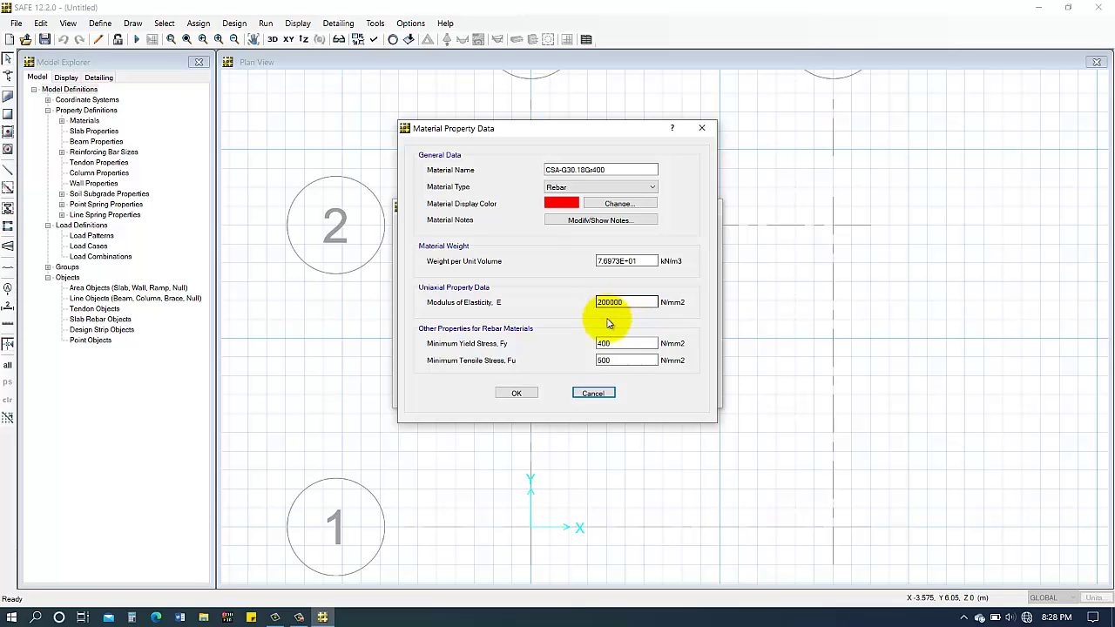
{"action": "left_click", "coordinate": [592, 393]}
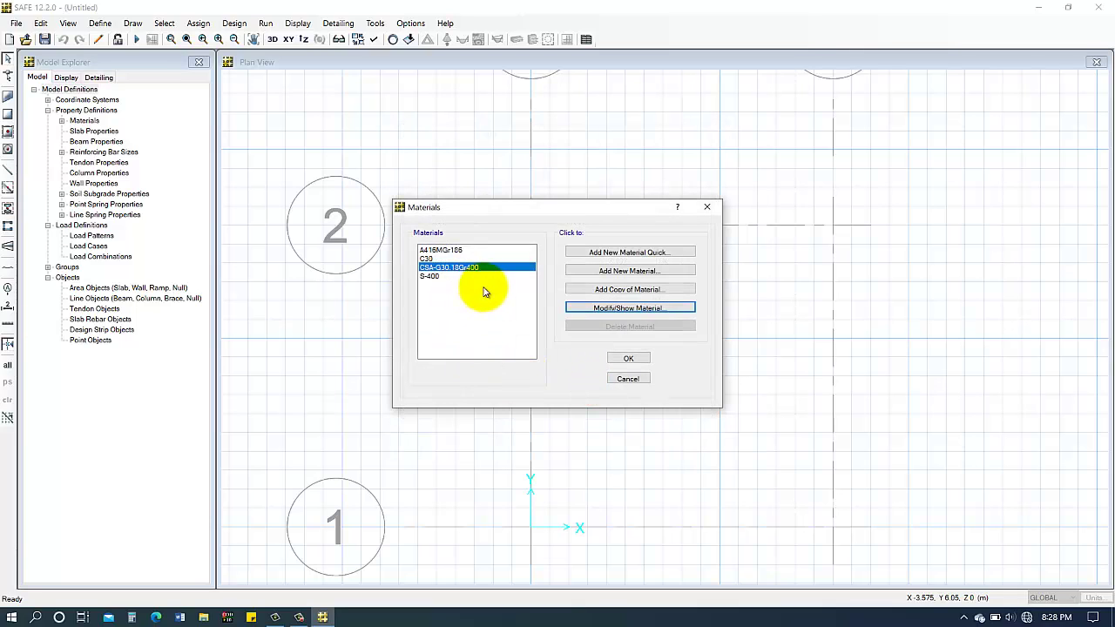
{"action": "left_click", "coordinate": [629, 358]}
Add a new slab property named "pile" with C30 as its slab material
{"action": "left_click", "coordinate": [101, 24]}
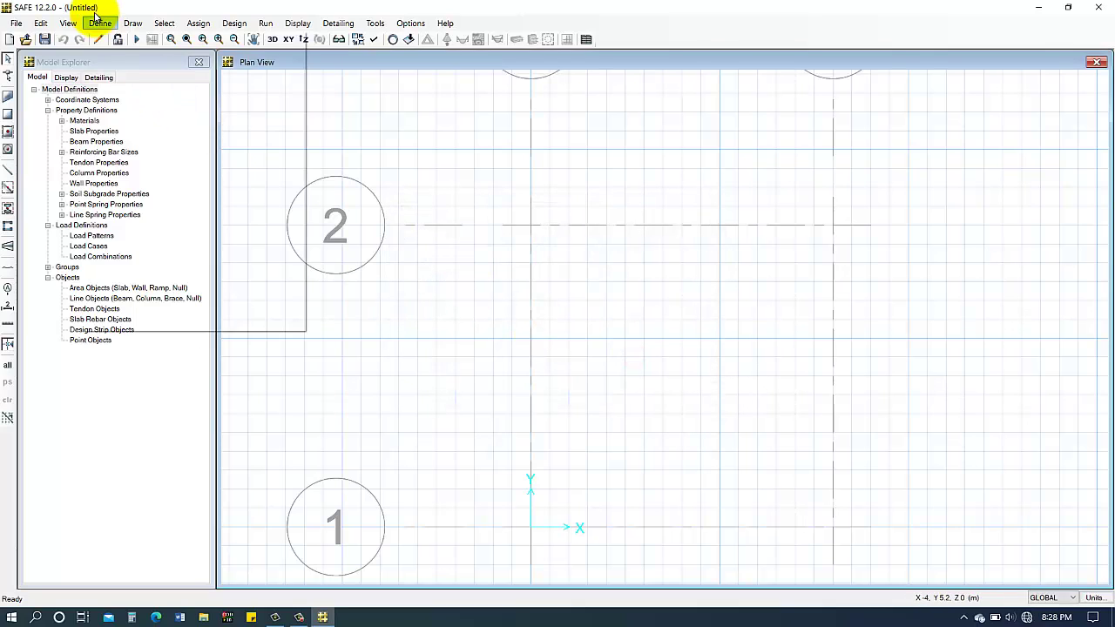
{"action": "left_click", "coordinate": [102, 25]}
{"action": "left_click", "coordinate": [104, 26]}
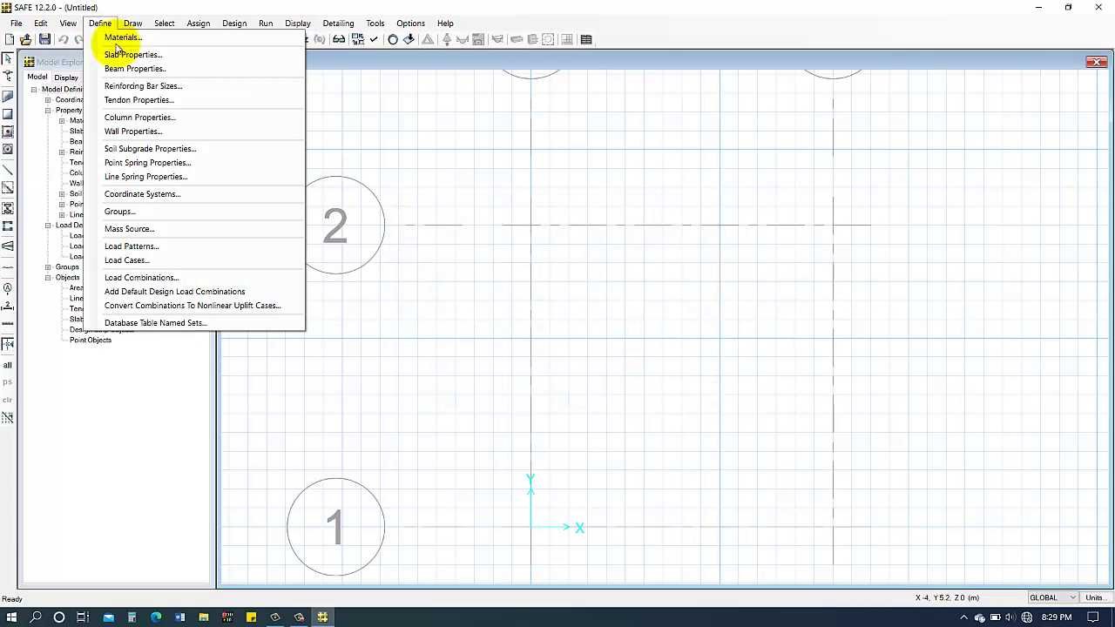
{"action": "left_click", "coordinate": [212, 57]}
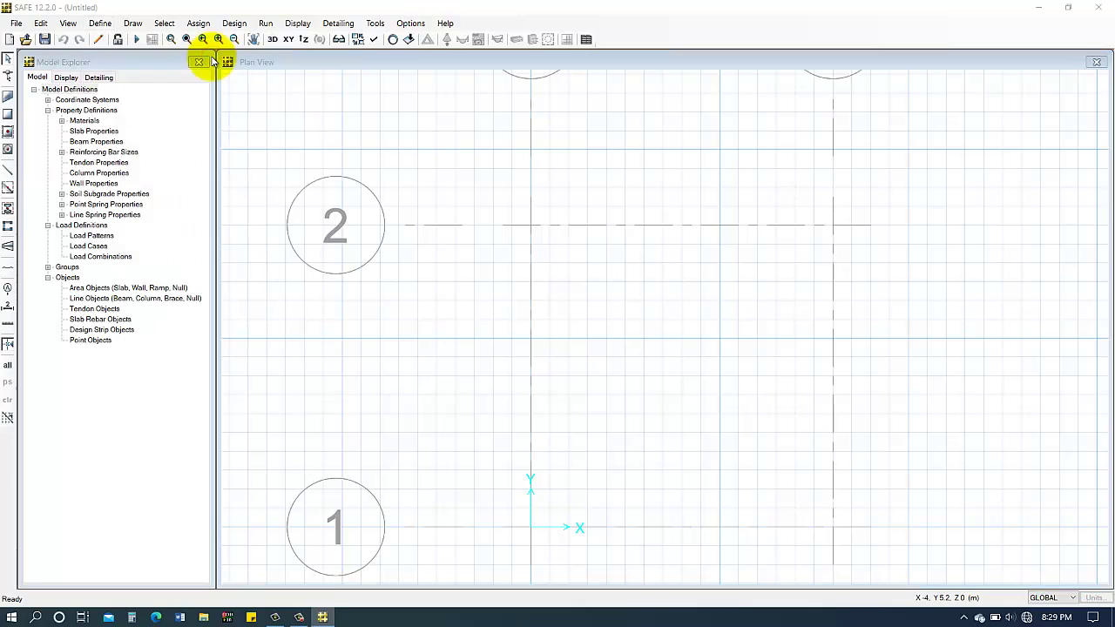
{"action": "left_click", "coordinate": [615, 262]}
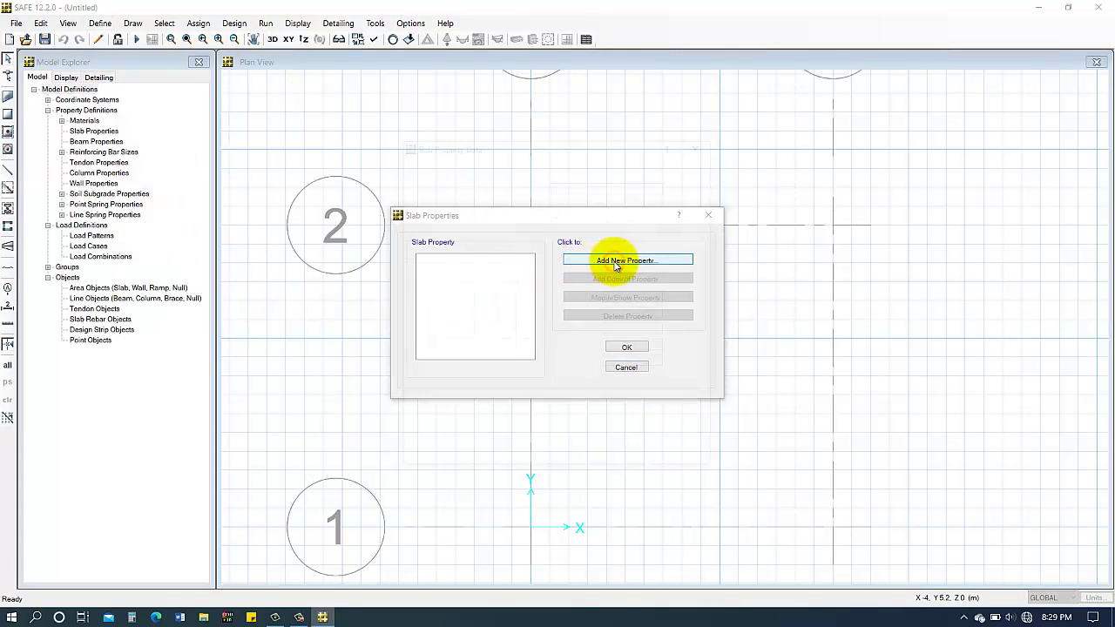
{"action": "left_click_drag", "start_coordinate": [577, 184], "coordinate": [535, 199]}
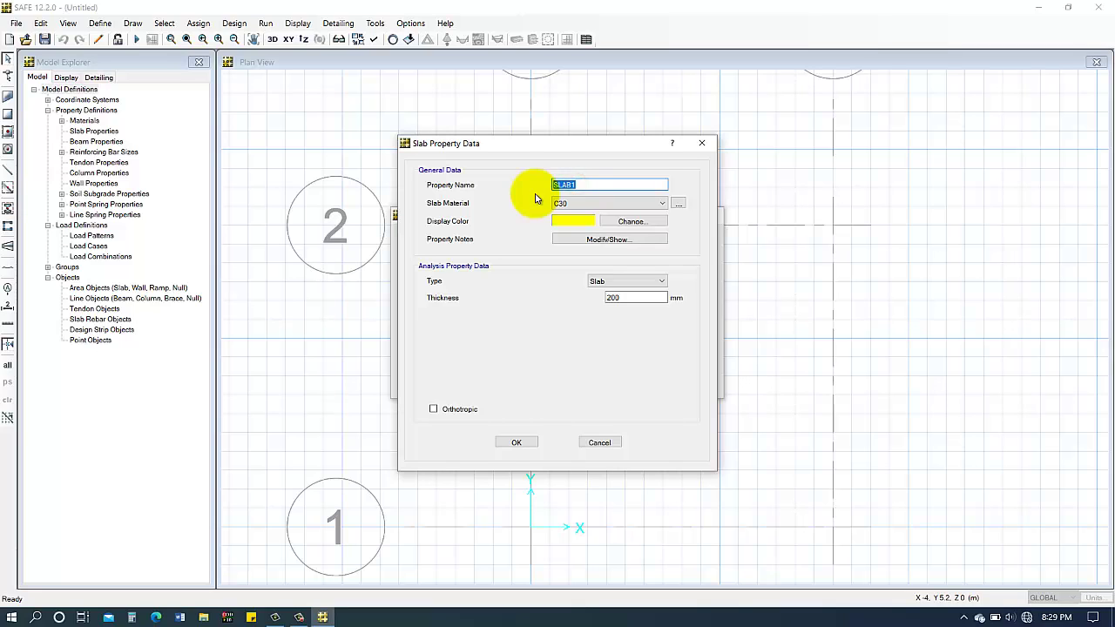
{"action": "type", "text": "pile"}
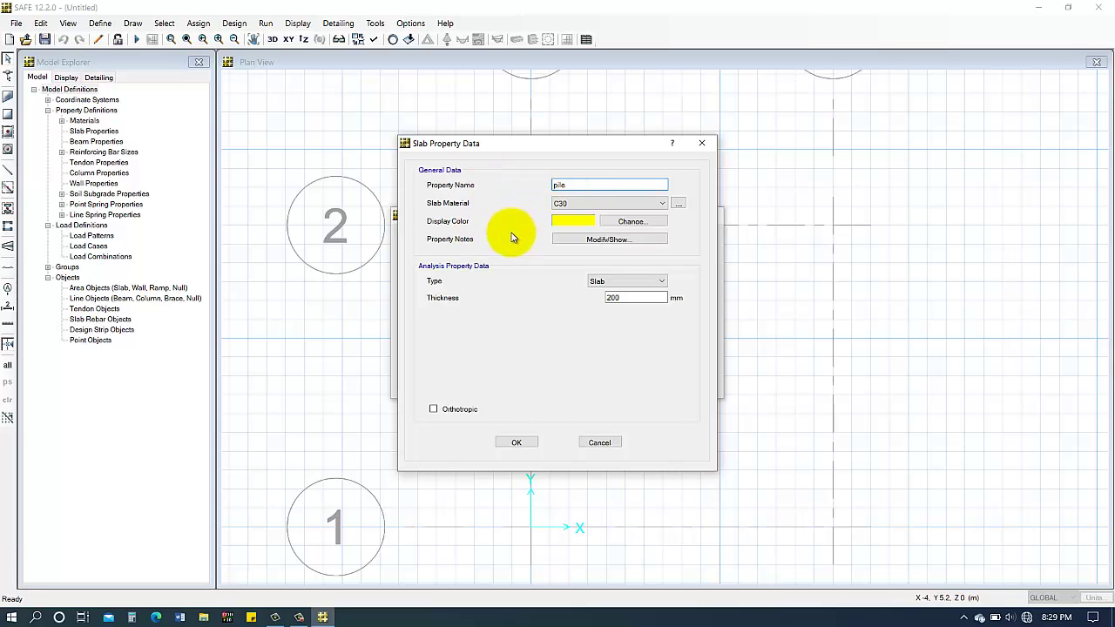
{"action": "left_click", "coordinate": [586, 209]}
{"action": "left_click", "coordinate": [587, 207]}
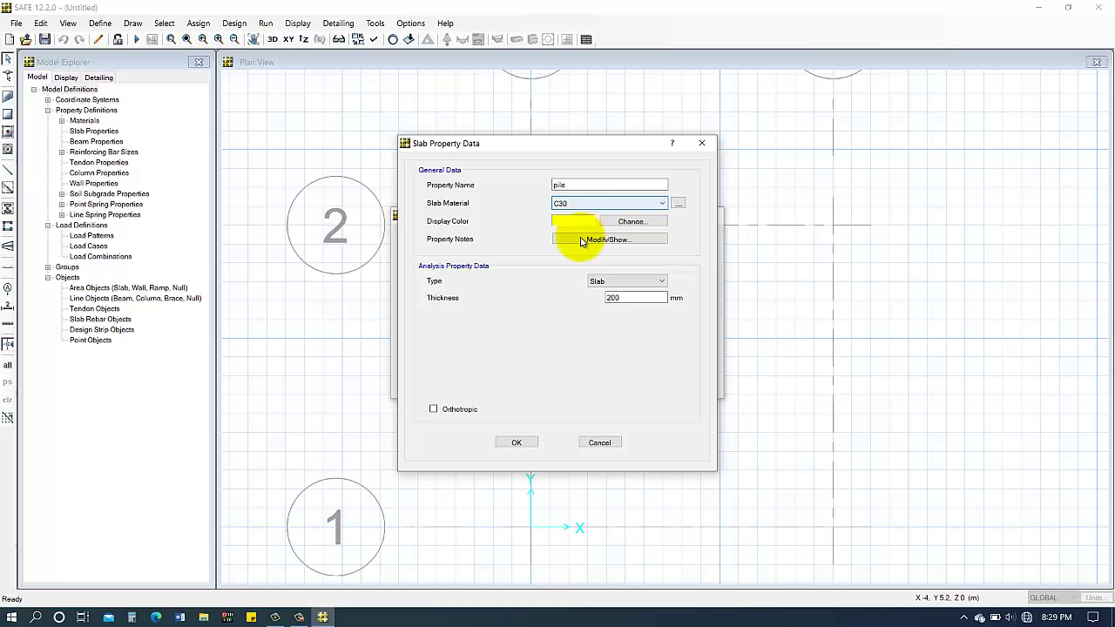
Set the pile slab property's thickness to 1600 mm and its type to Mat
{"action": "double_click", "coordinate": [631, 298]}
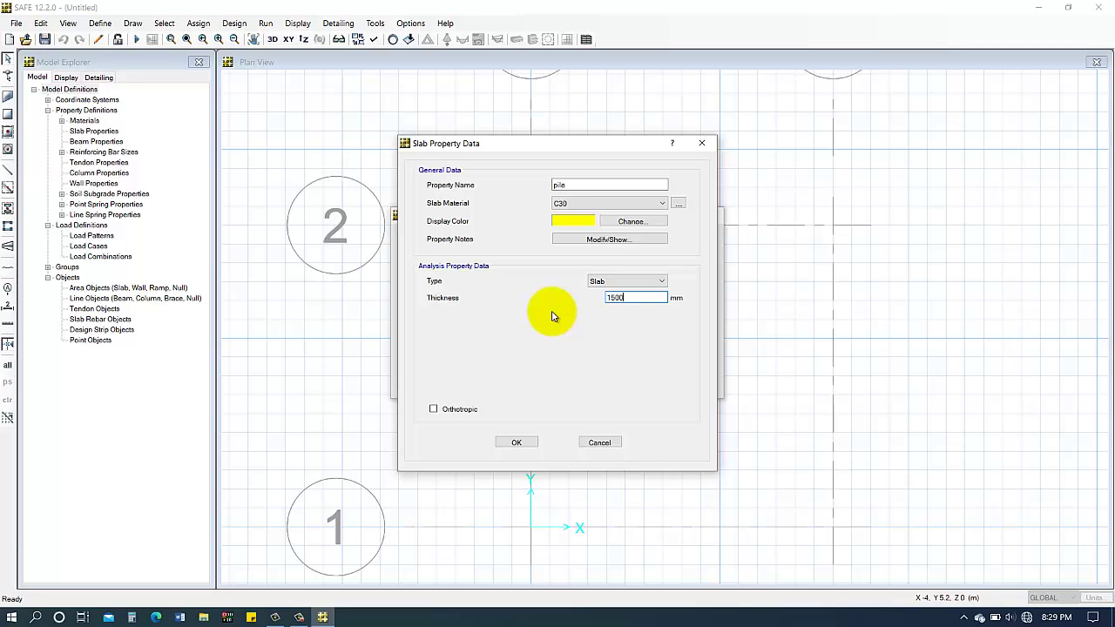
{"action": "left_click", "coordinate": [616, 297]}
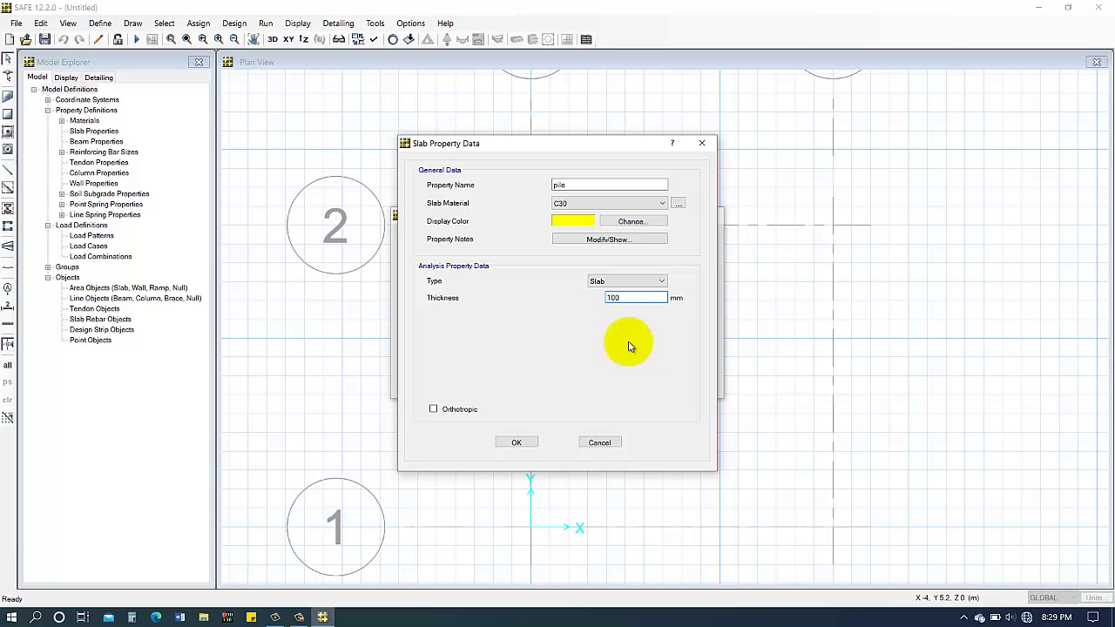
{"action": "left_click", "coordinate": [643, 279]}
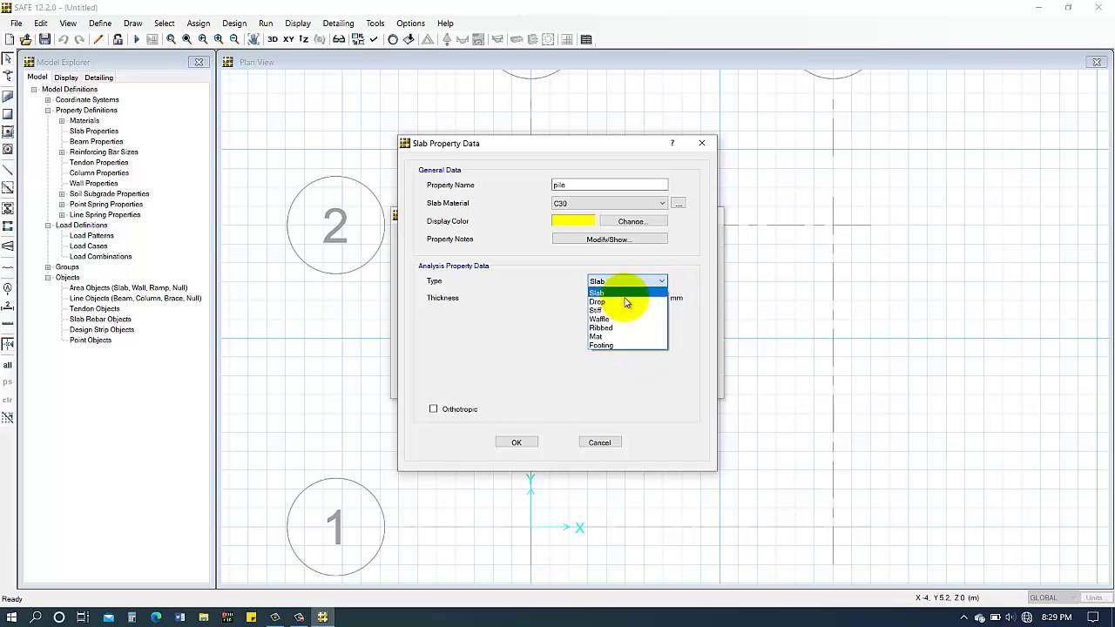
{"action": "left_click", "coordinate": [597, 336]}
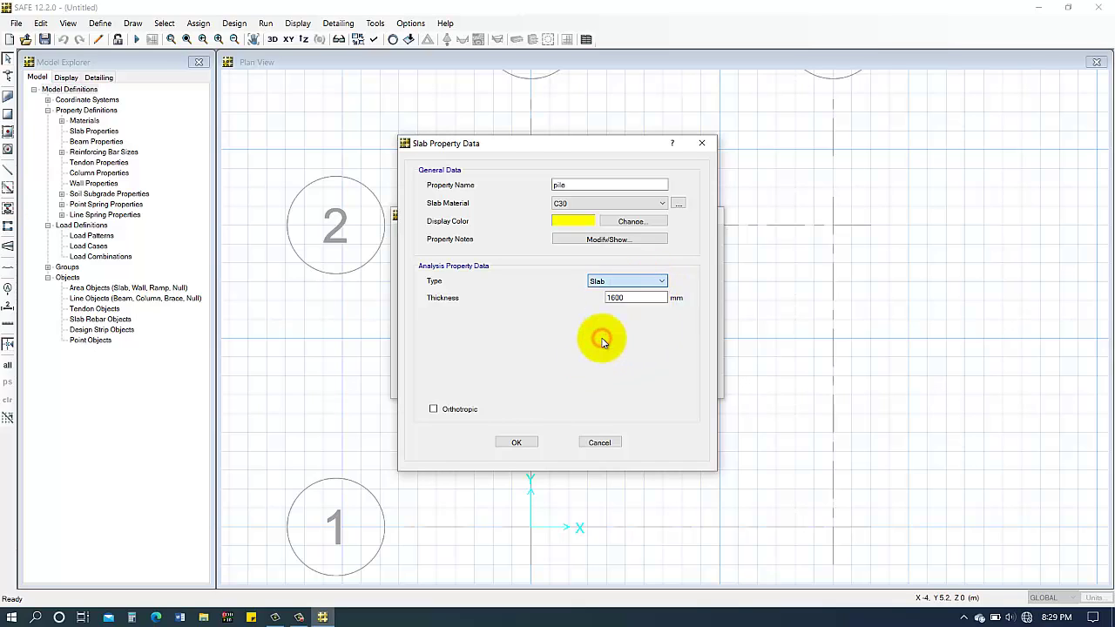
Save the pile slab property and add a copy of it named "pile cap" with type Mat
{"action": "left_click", "coordinate": [515, 443]}
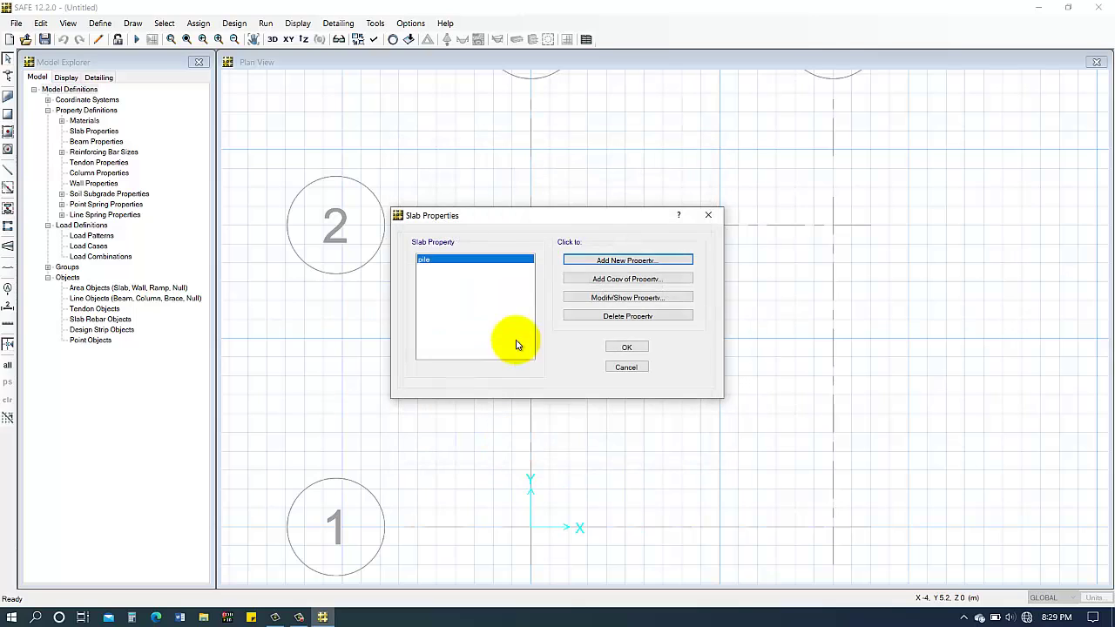
{"action": "left_click", "coordinate": [612, 278]}
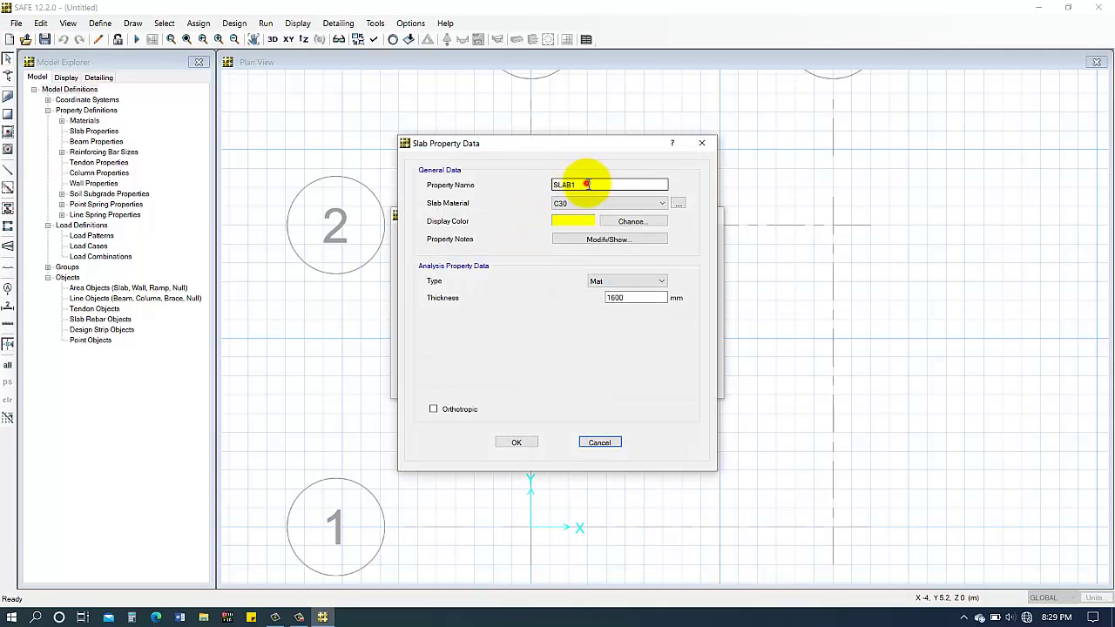
{"action": "double_click", "coordinate": [587, 184]}
{"action": "type", "text": "pile cap"}
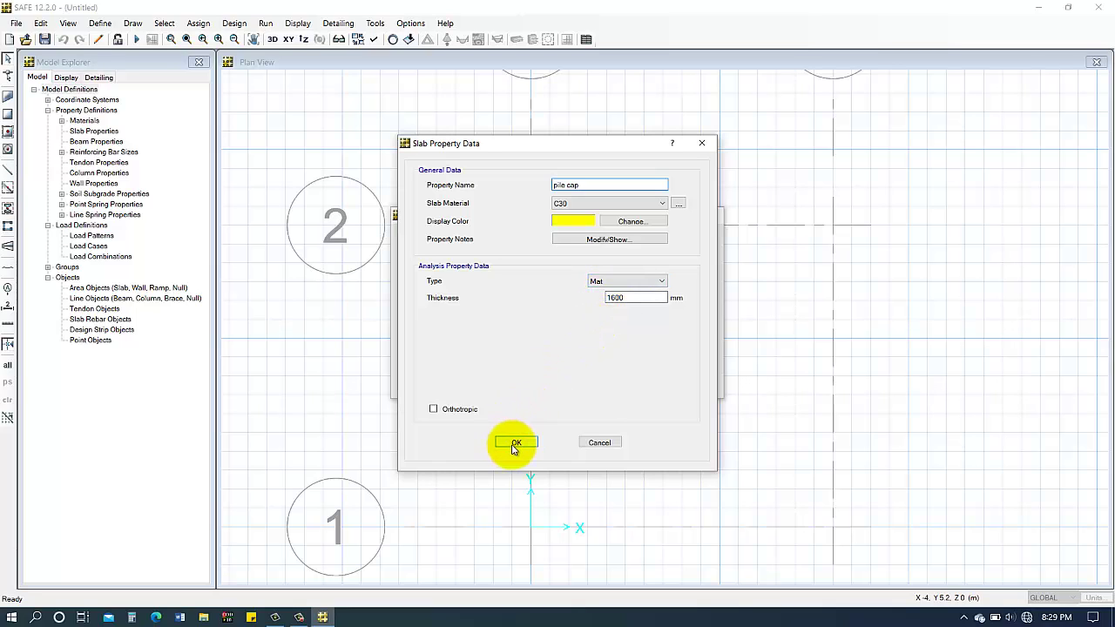
{"action": "left_click", "coordinate": [654, 281]}
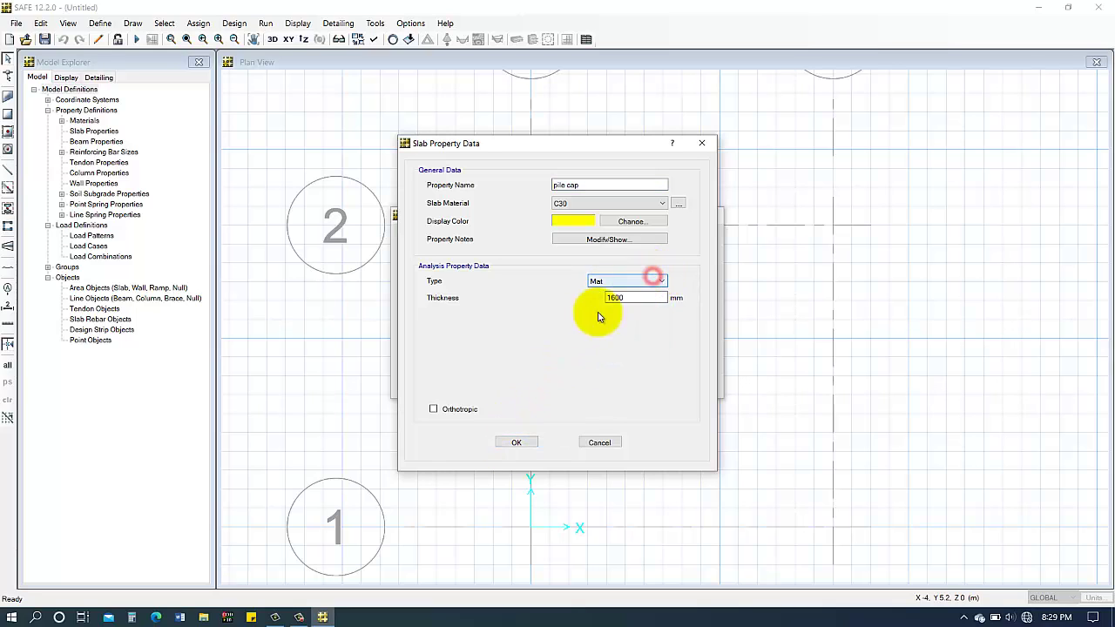
{"action": "left_click", "coordinate": [507, 439]}
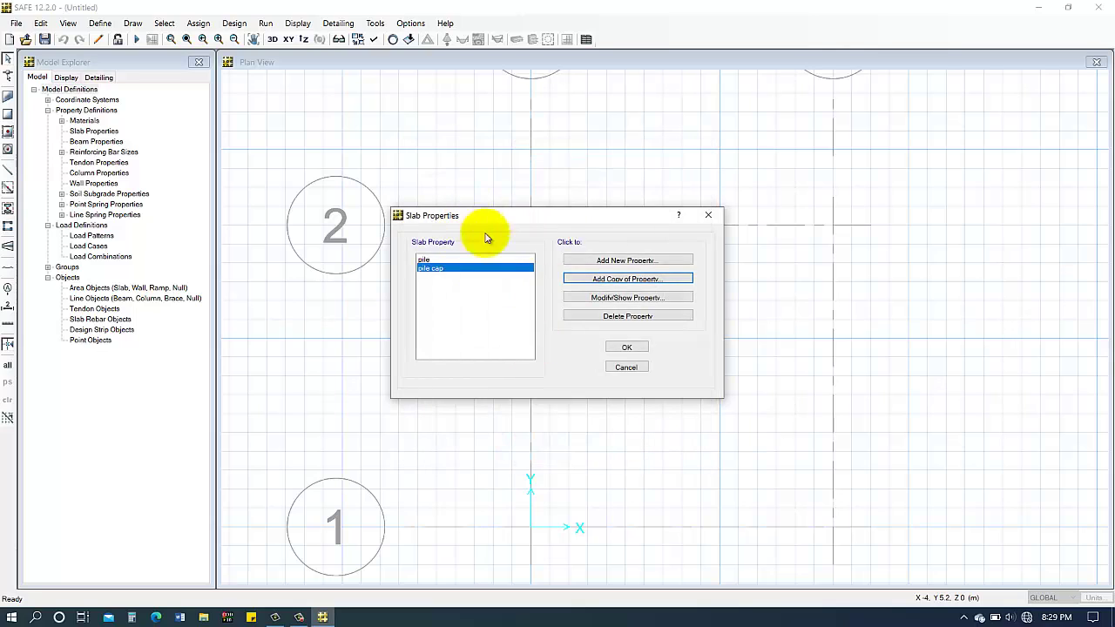
Add a copy of the pile cap slab property named "column" with type Stiff, and accept the slab properties
{"action": "left_click", "coordinate": [635, 279]}
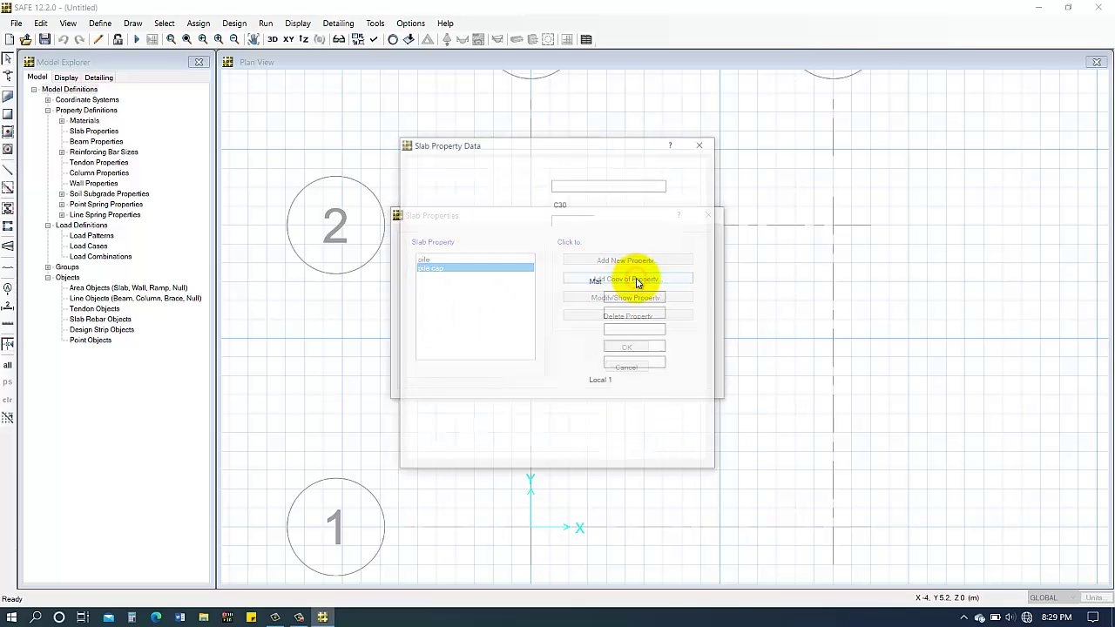
{"action": "left_click_drag", "start_coordinate": [587, 183], "coordinate": [524, 196]}
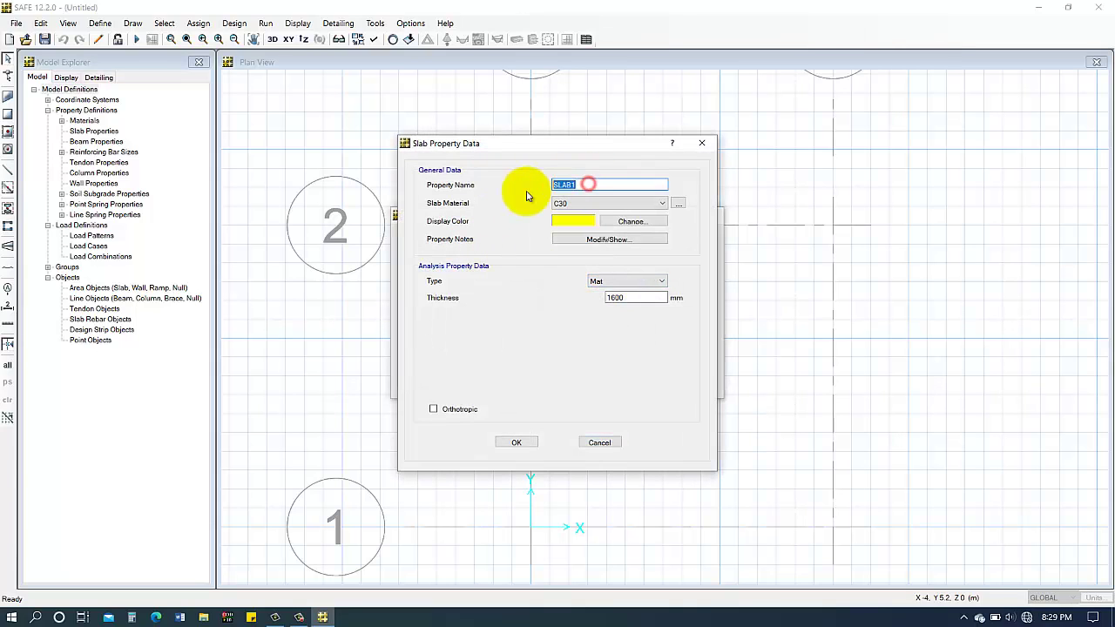
{"action": "type", "text": "column"}
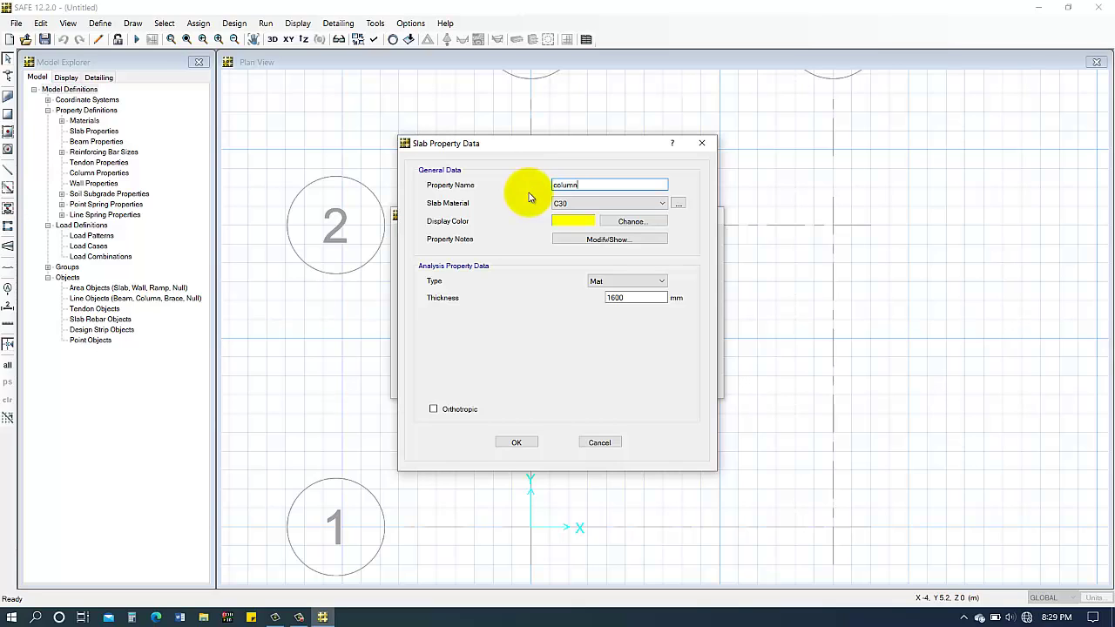
{"action": "left_click", "coordinate": [615, 281]}
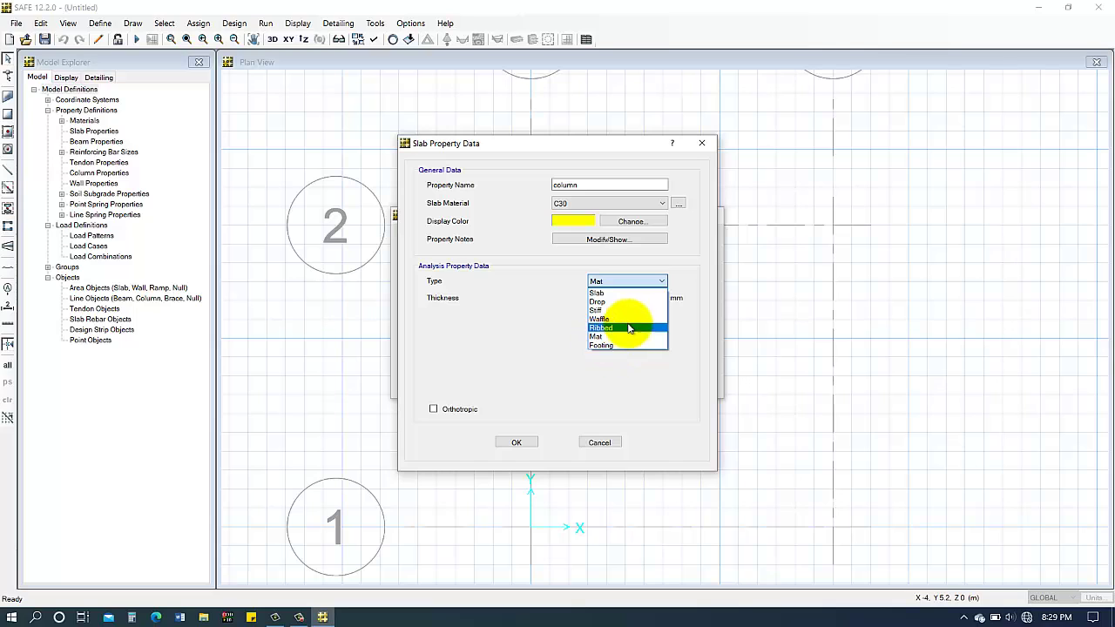
{"action": "left_click", "coordinate": [634, 310]}
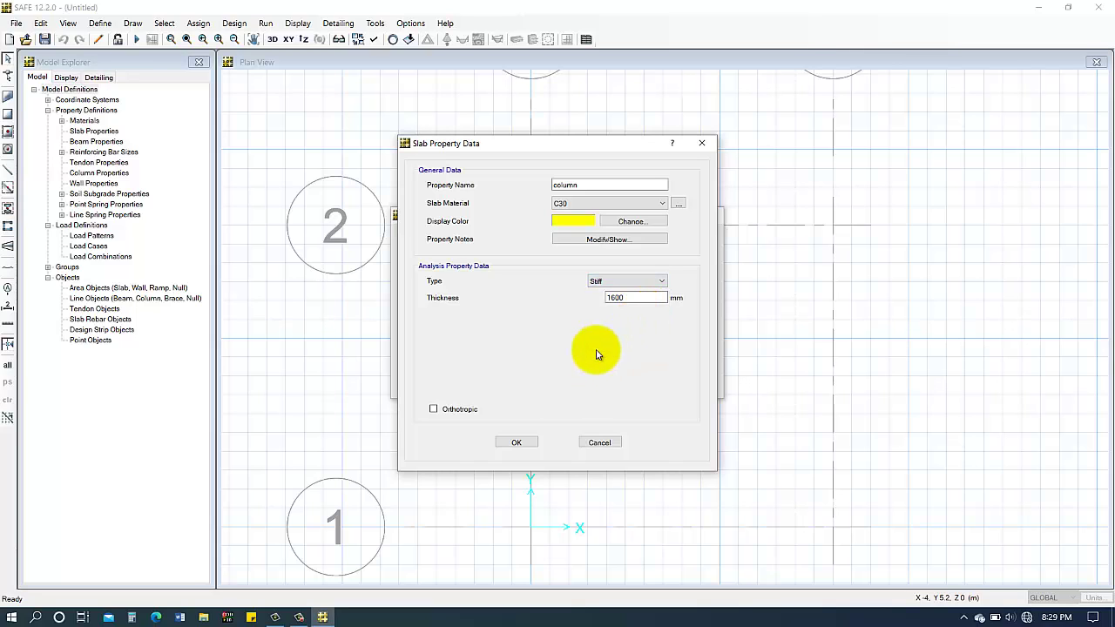
{"action": "left_click", "coordinate": [515, 444]}
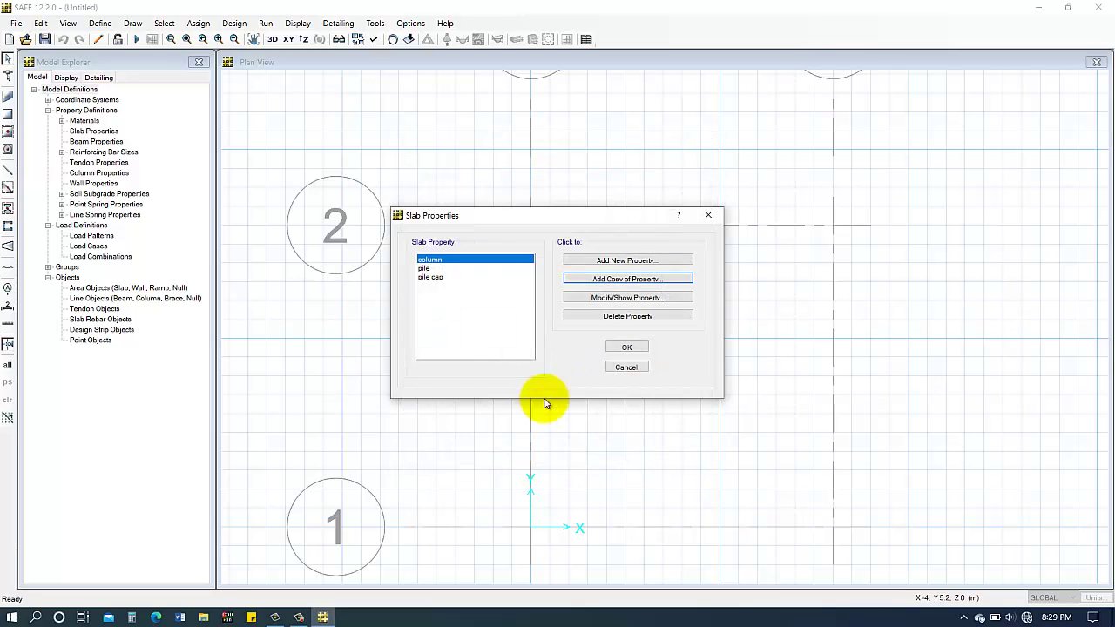
{"action": "left_click", "coordinate": [627, 346]}
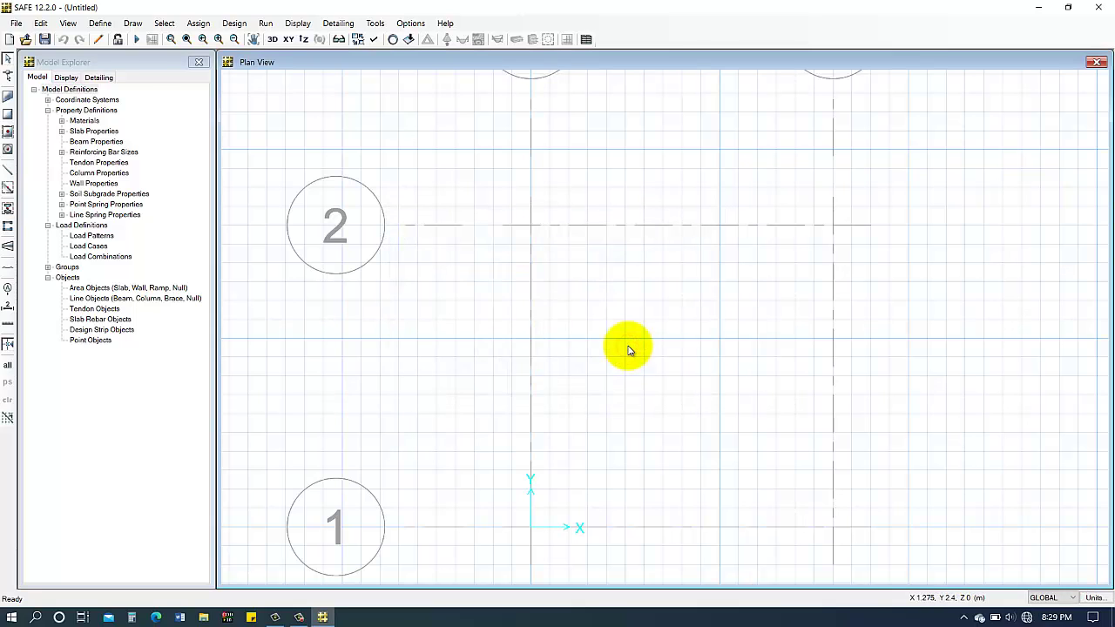
Add a new load pattern named DEAD
{"action": "left_click", "coordinate": [100, 23]}
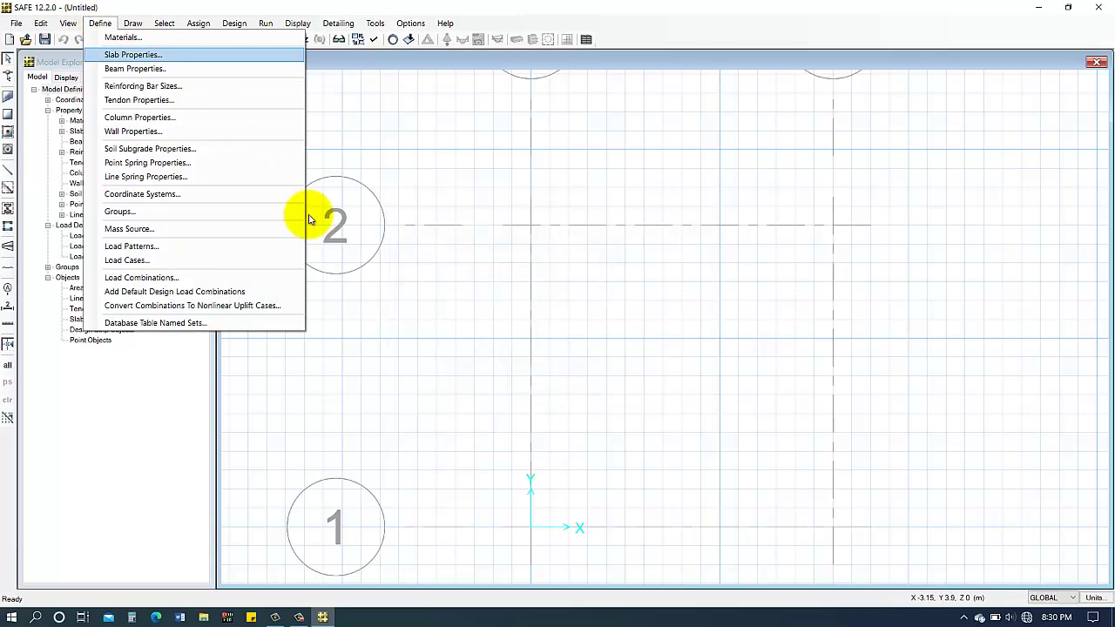
{"action": "left_click", "coordinate": [413, 184]}
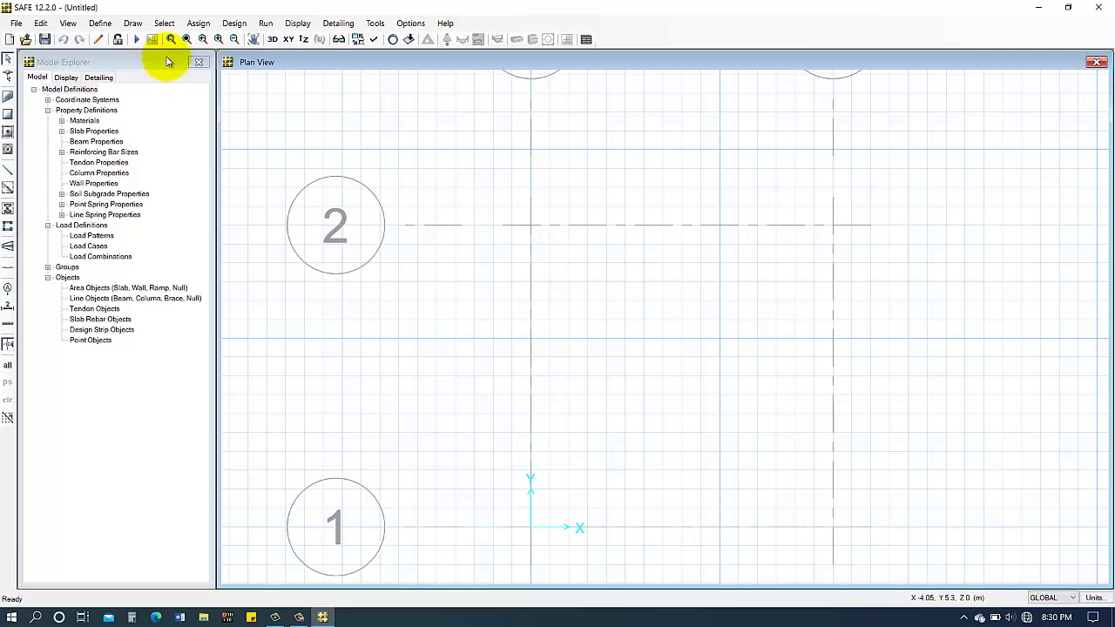
{"action": "left_click", "coordinate": [98, 24]}
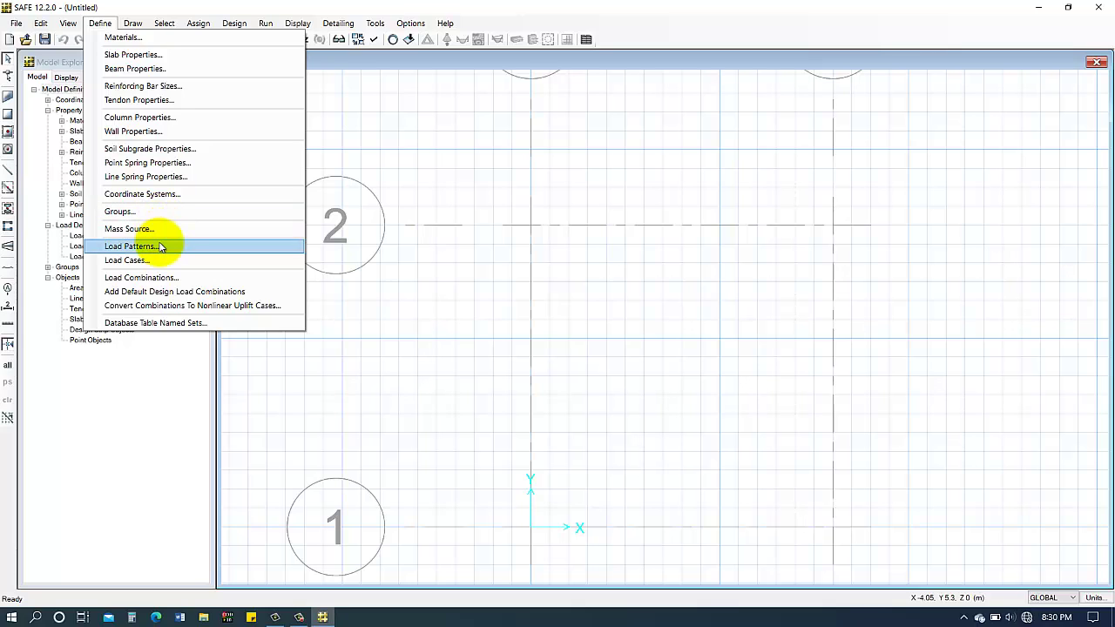
{"action": "left_click", "coordinate": [131, 247]}
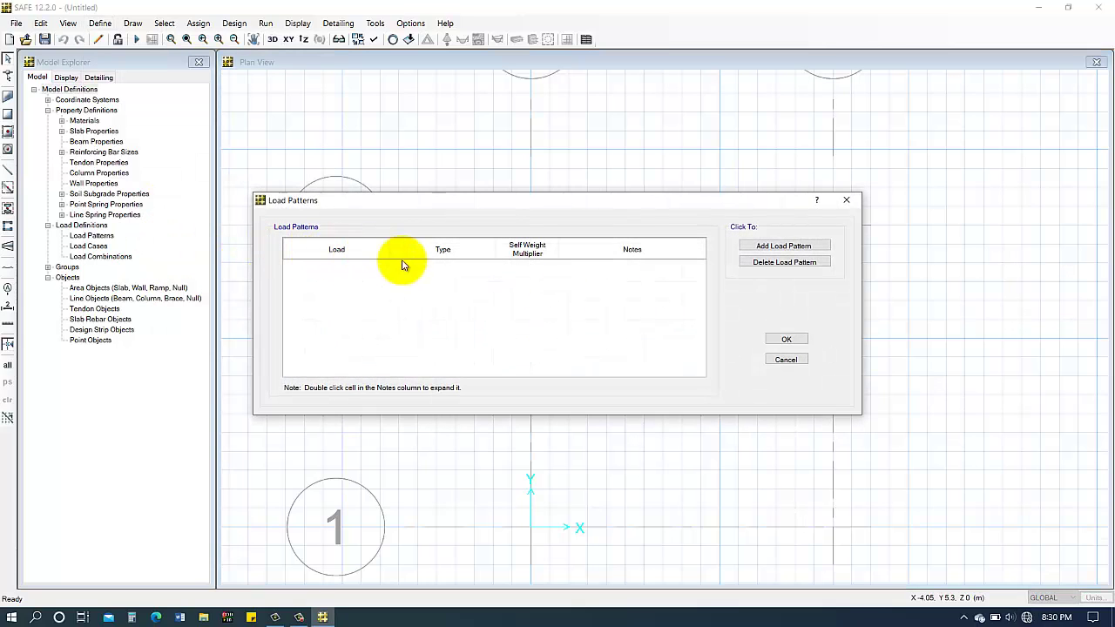
{"action": "left_click", "coordinate": [793, 247]}
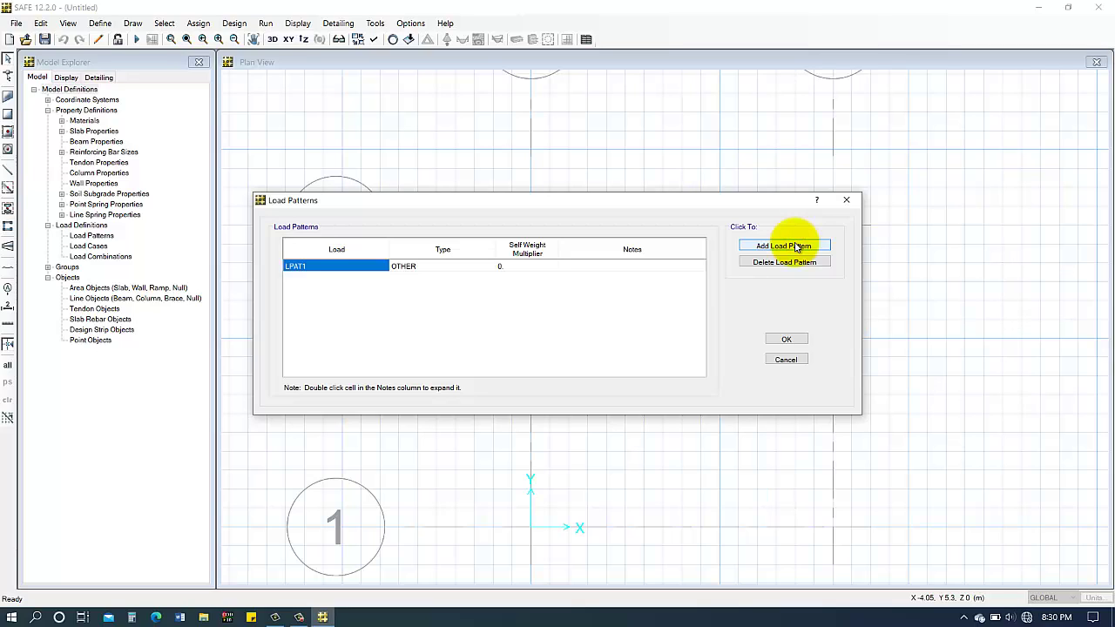
{"action": "type", "text": "DEA"}
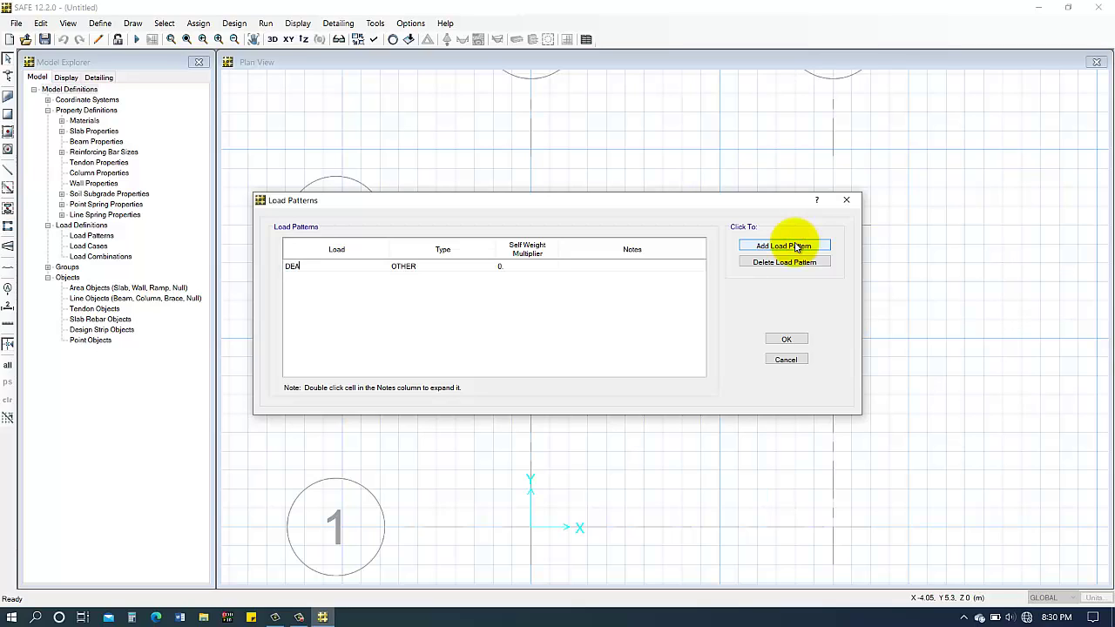
{"action": "type", "text": "D"}
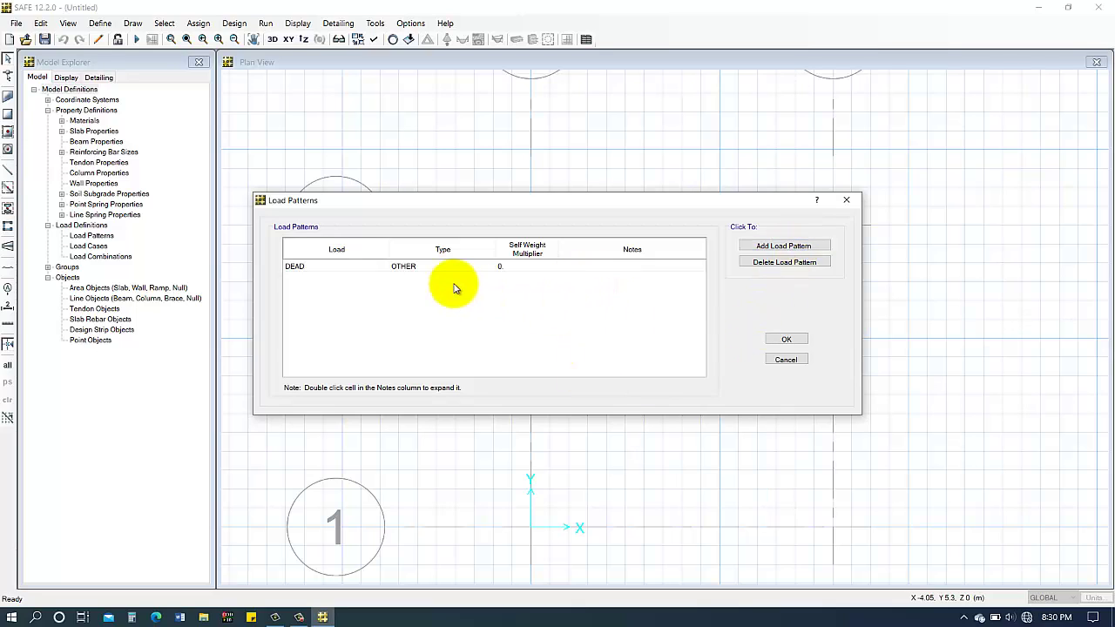
Set the DEAD load pattern's type to DEAD and its self weight multiplier to 1, and accept the load patterns
{"action": "left_click", "coordinate": [410, 265]}
{"action": "left_click", "coordinate": [410, 264]}
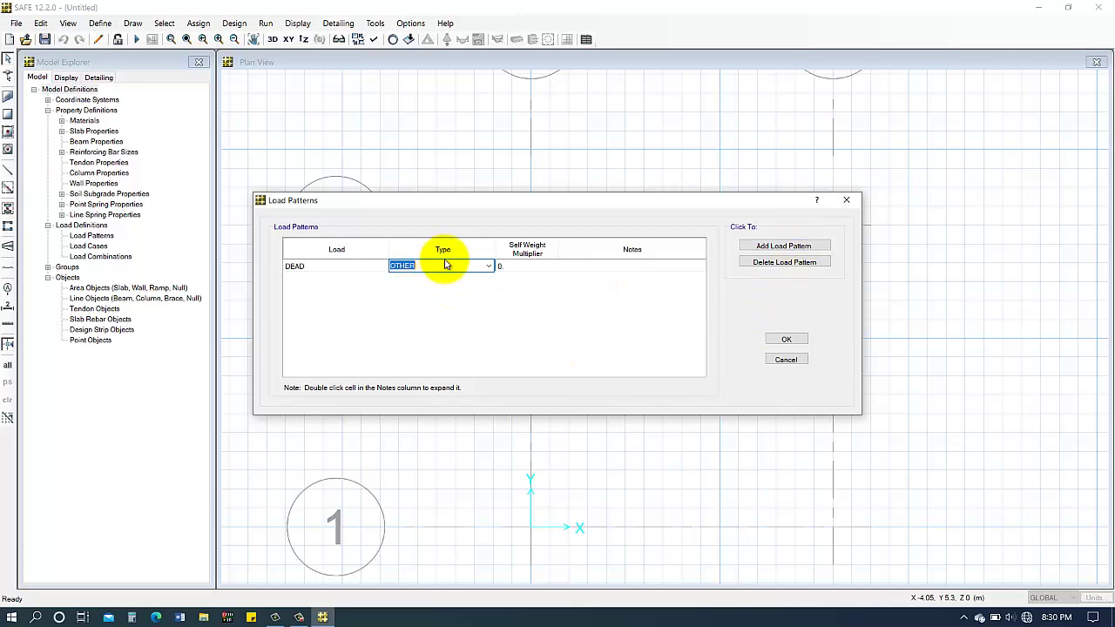
{"action": "left_click", "coordinate": [488, 266]}
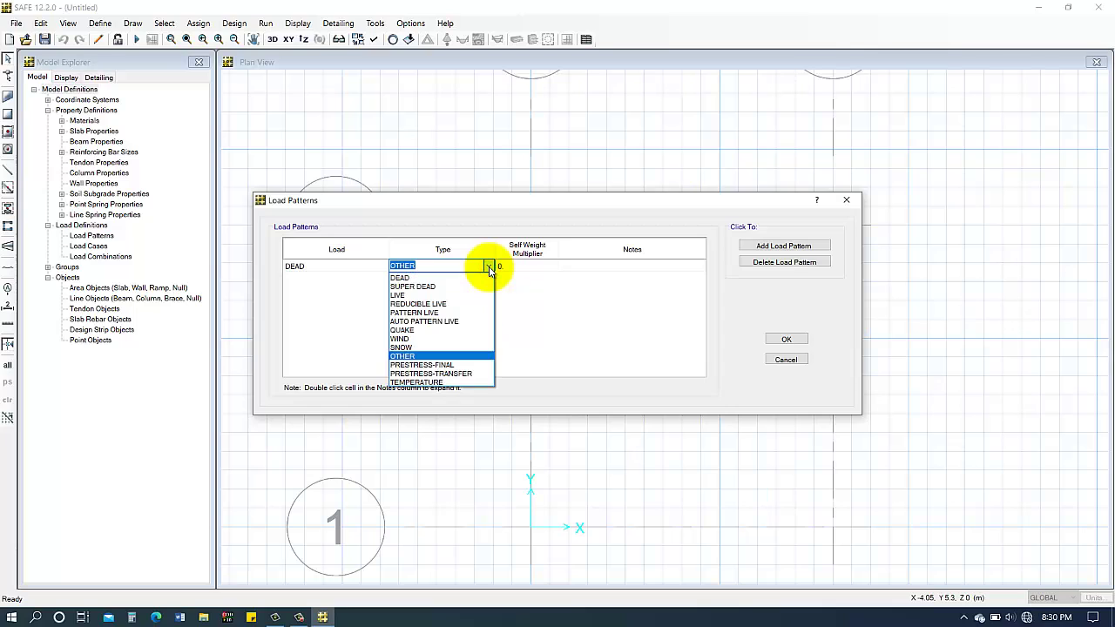
{"action": "left_click", "coordinate": [425, 277]}
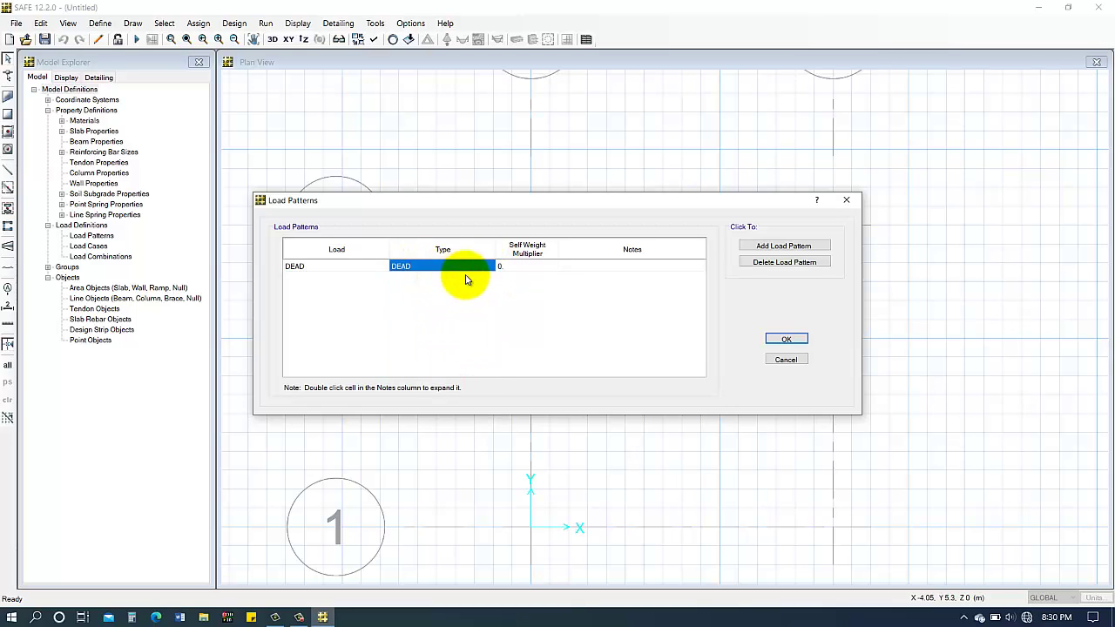
{"action": "left_click", "coordinate": [518, 269]}
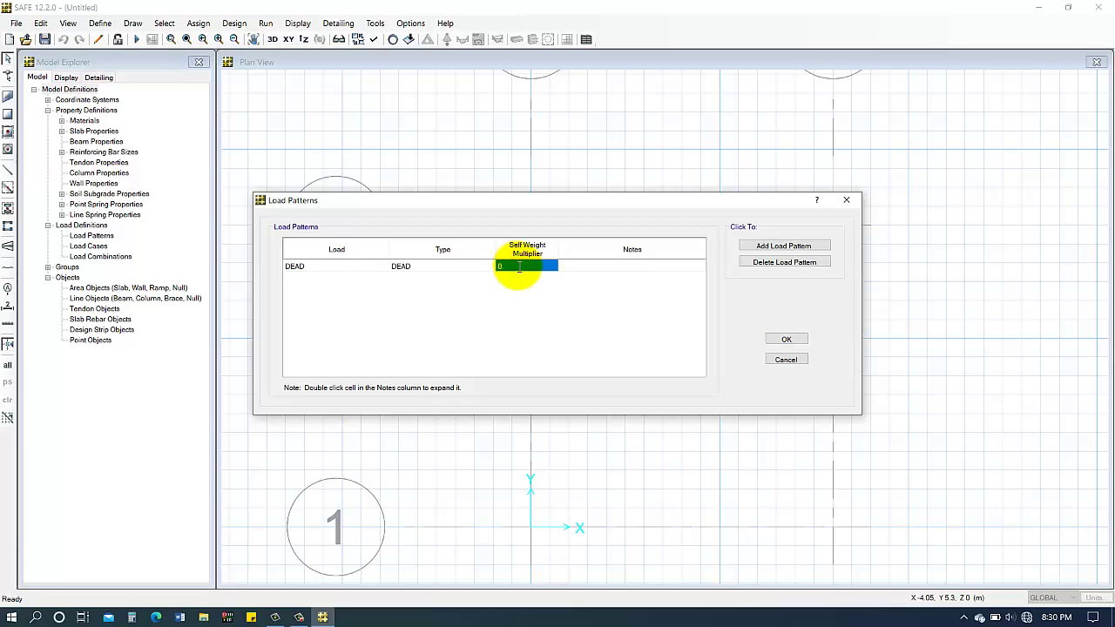
{"action": "type", "text": "1"}
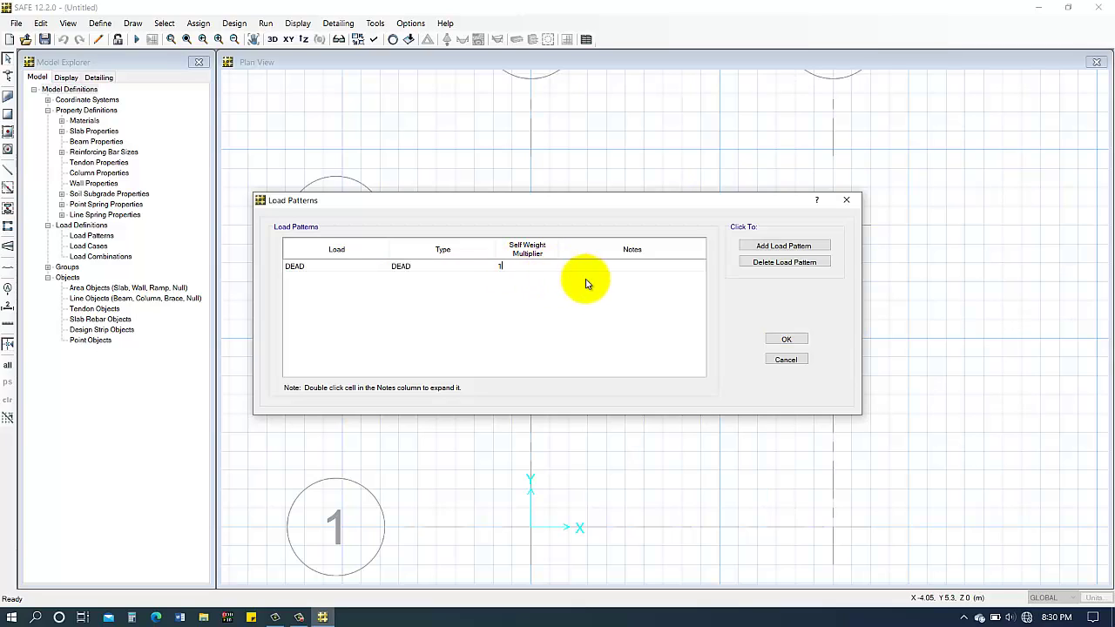
{"action": "left_click", "coordinate": [777, 340]}
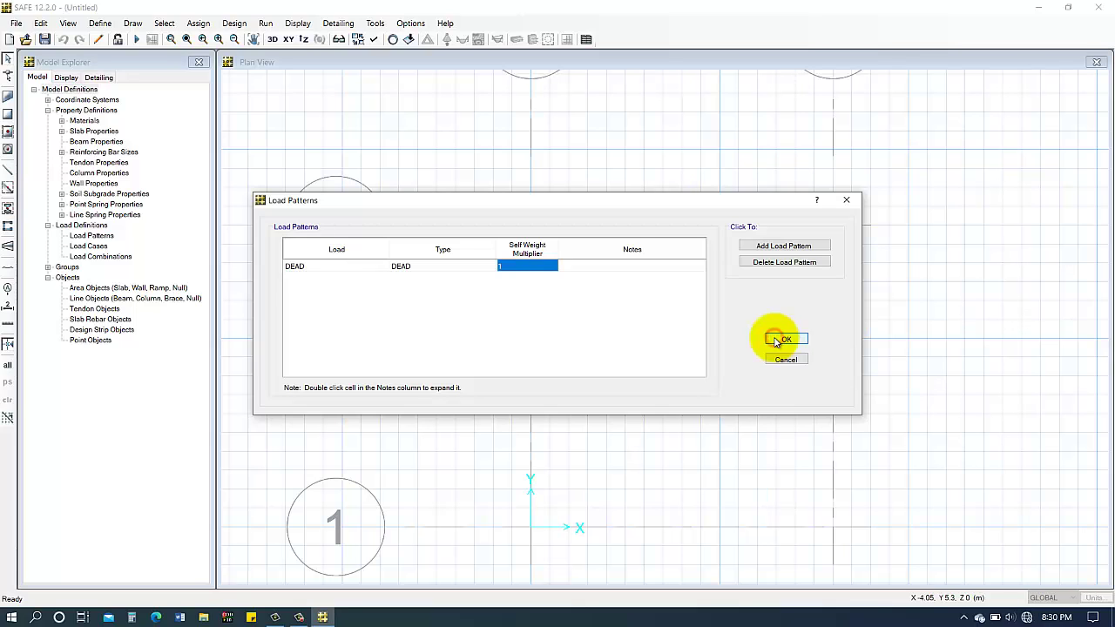
Add a copy of the point spring property PSPR1 named "pile spring"
{"action": "left_click", "coordinate": [162, 23]}
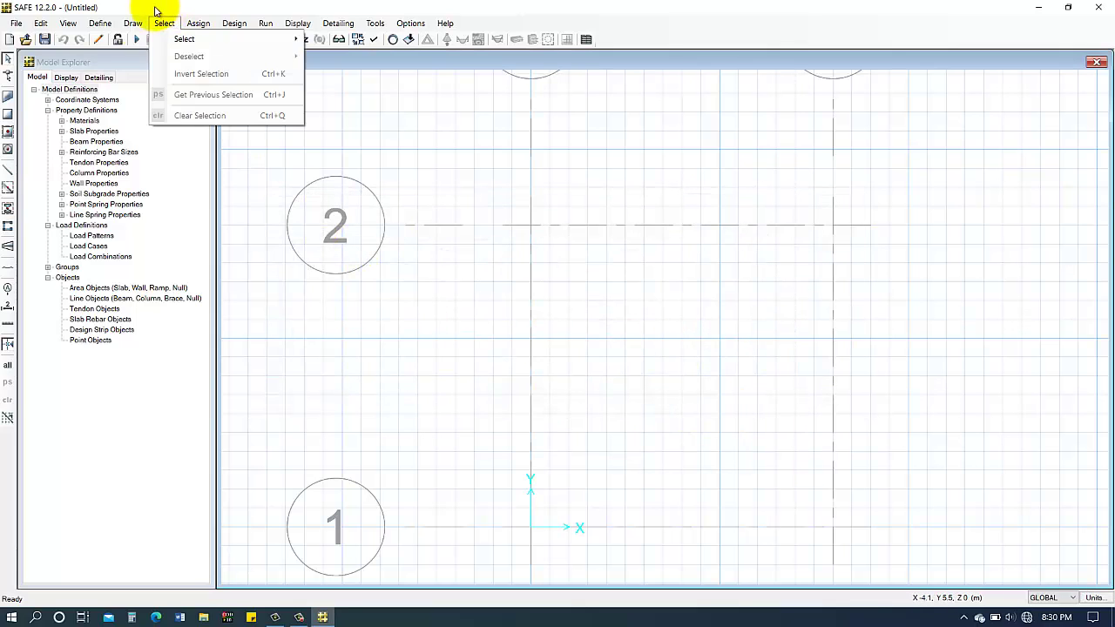
{"action": "left_click", "coordinate": [100, 22]}
{"action": "left_click", "coordinate": [99, 23]}
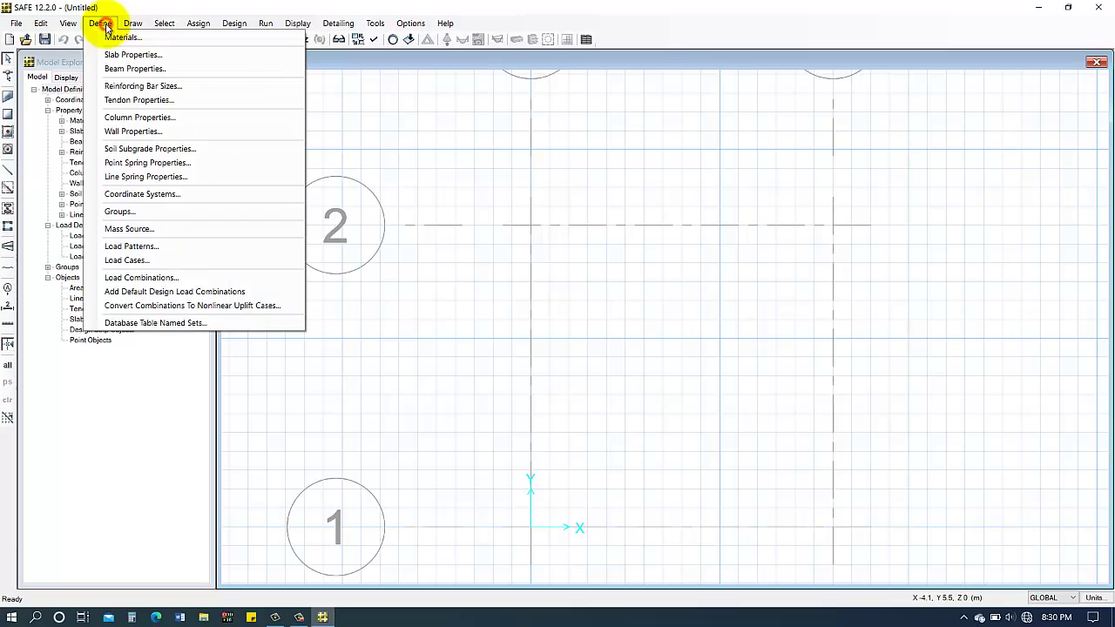
{"action": "left_click", "coordinate": [145, 163]}
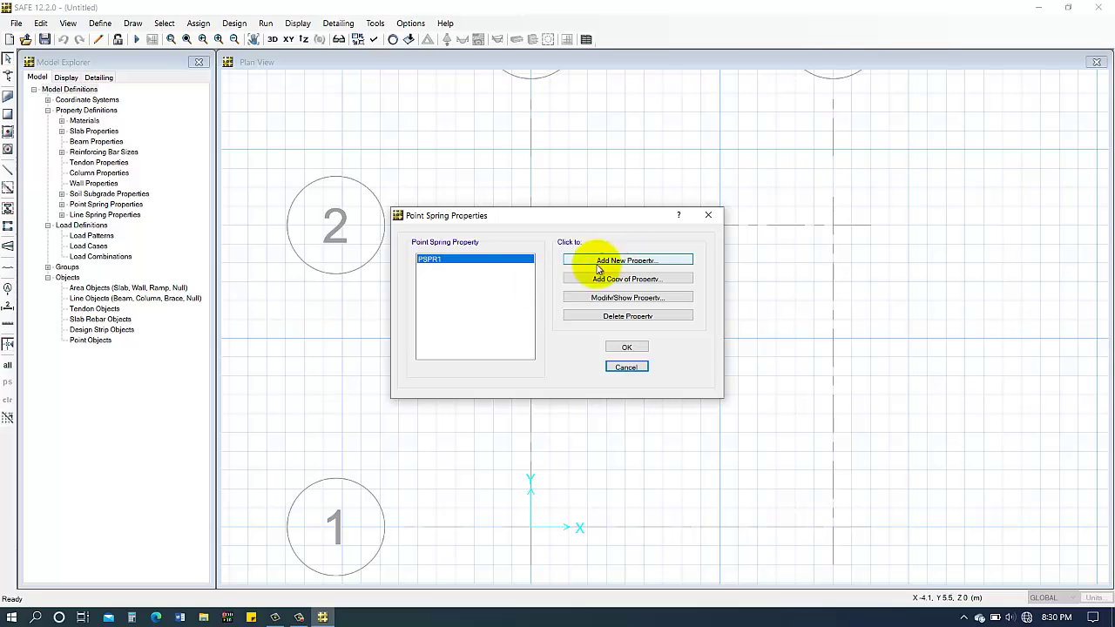
{"action": "left_click", "coordinate": [654, 281]}
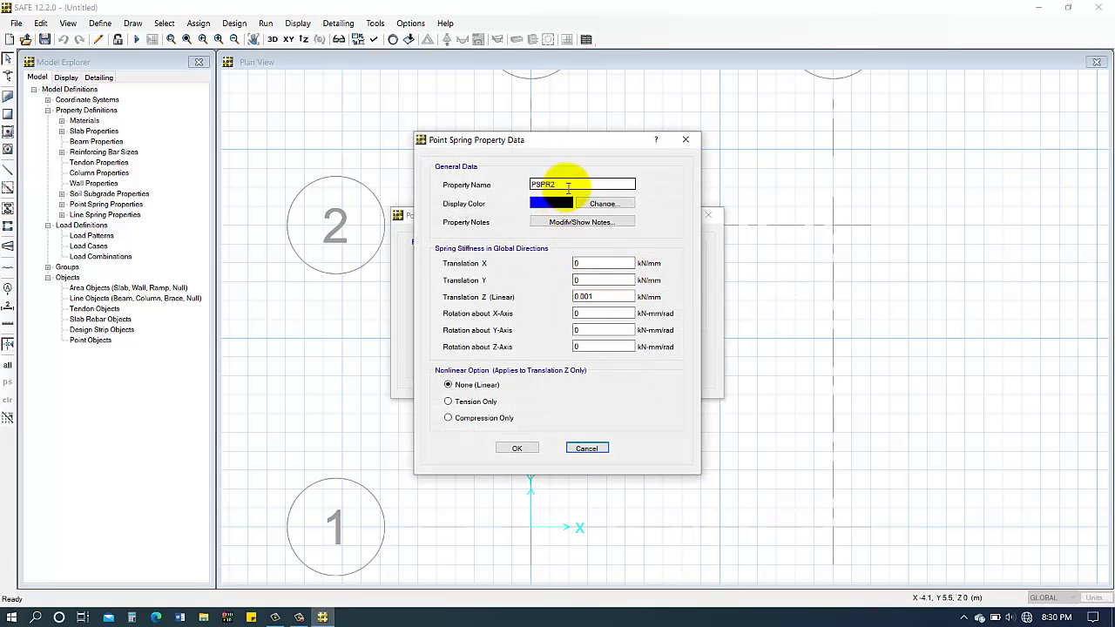
{"action": "left_click_drag", "start_coordinate": [565, 184], "coordinate": [532, 185]}
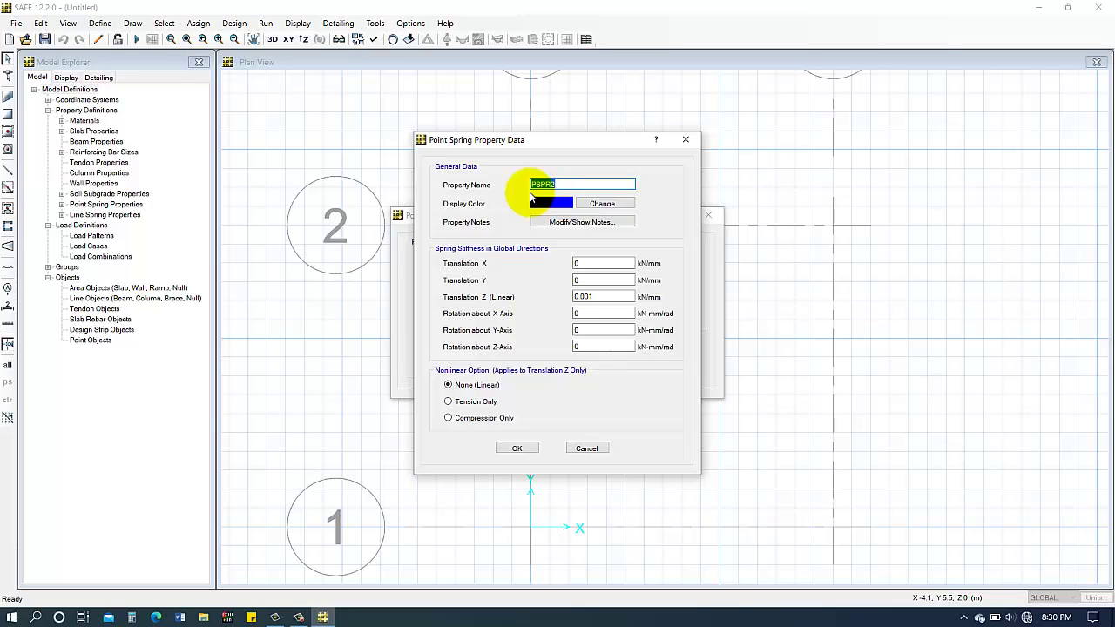
{"action": "type", "text": "pile spring"}
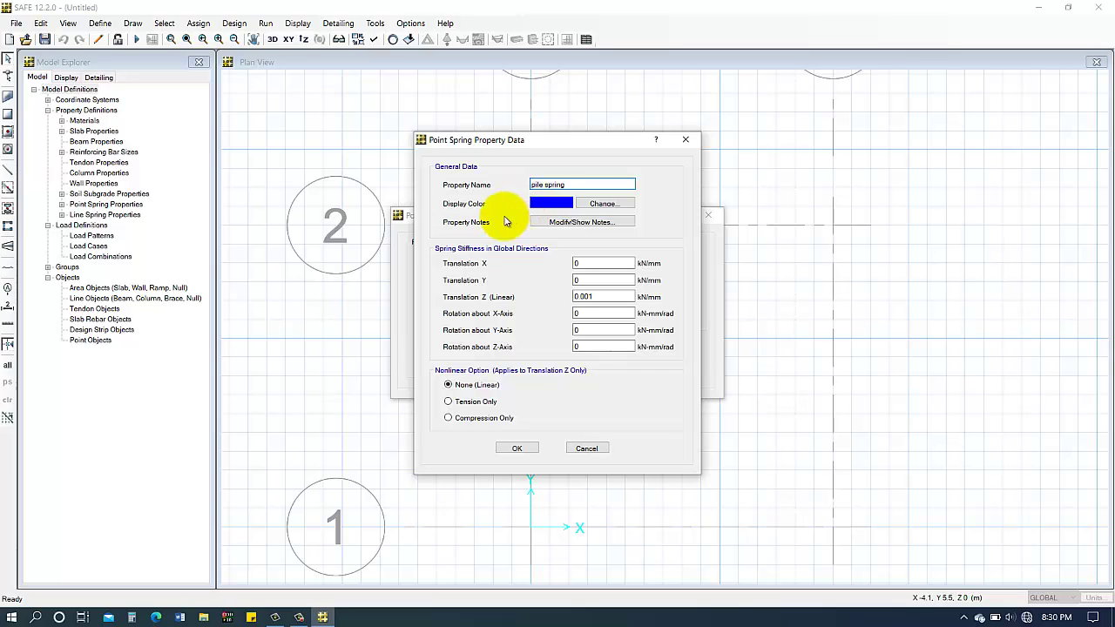
Set the pile spring's Translation Z stiffness to 421.2182 kN/mm, make it Compression Only, and save the property
{"action": "left_click", "coordinate": [599, 297]}
{"action": "double_click", "coordinate": [598, 297]}
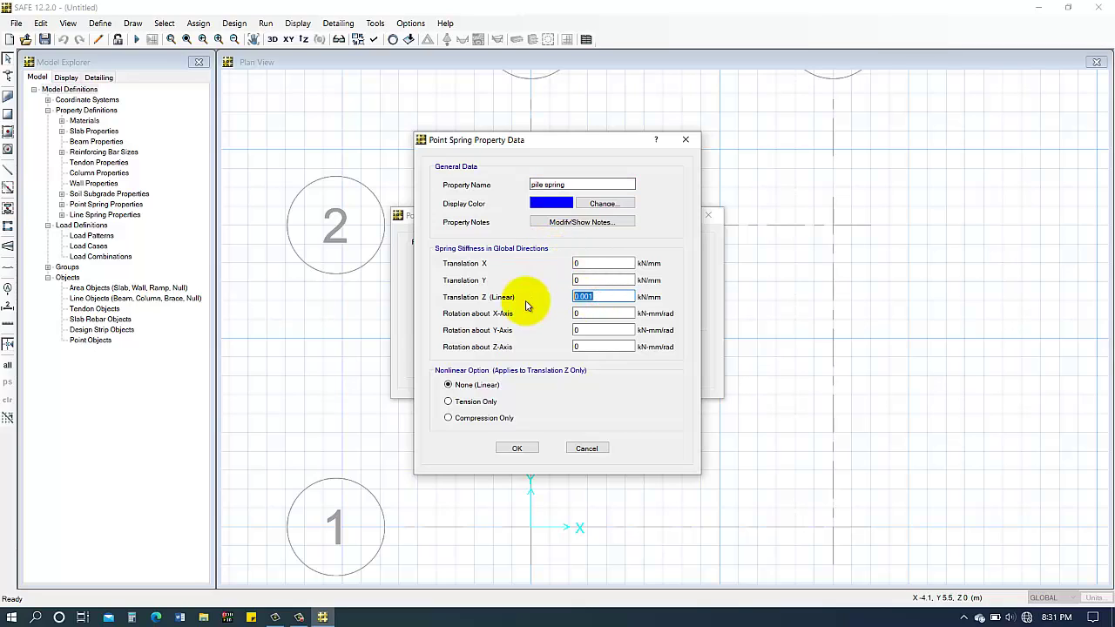
{"action": "type", "text": "="}
{"action": "type", "text": "21.2182"}
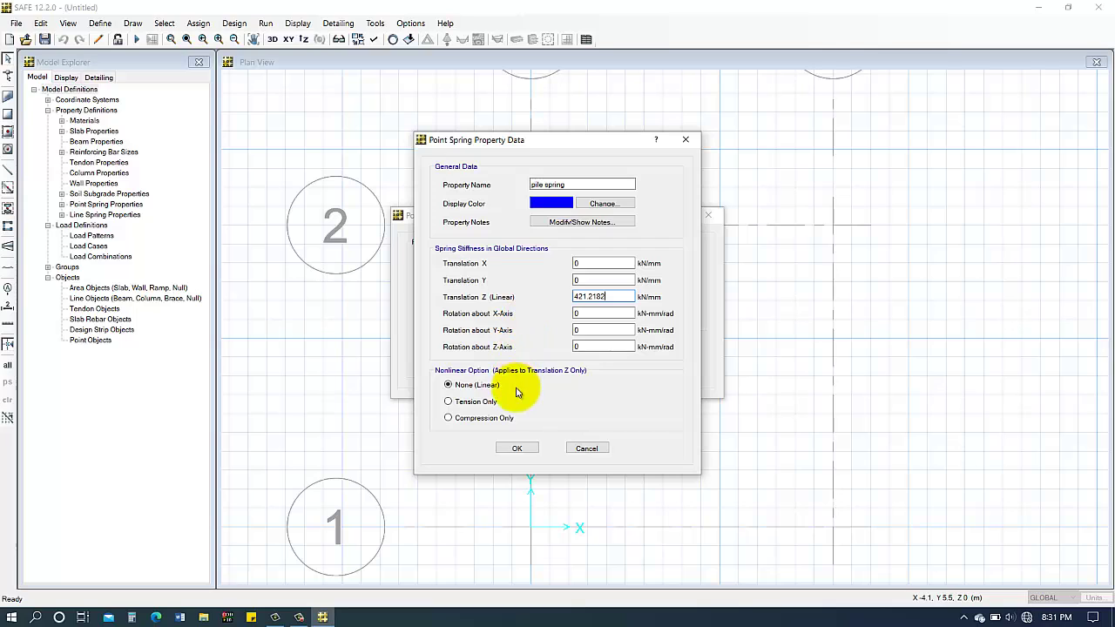
{"action": "left_click", "coordinate": [470, 418]}
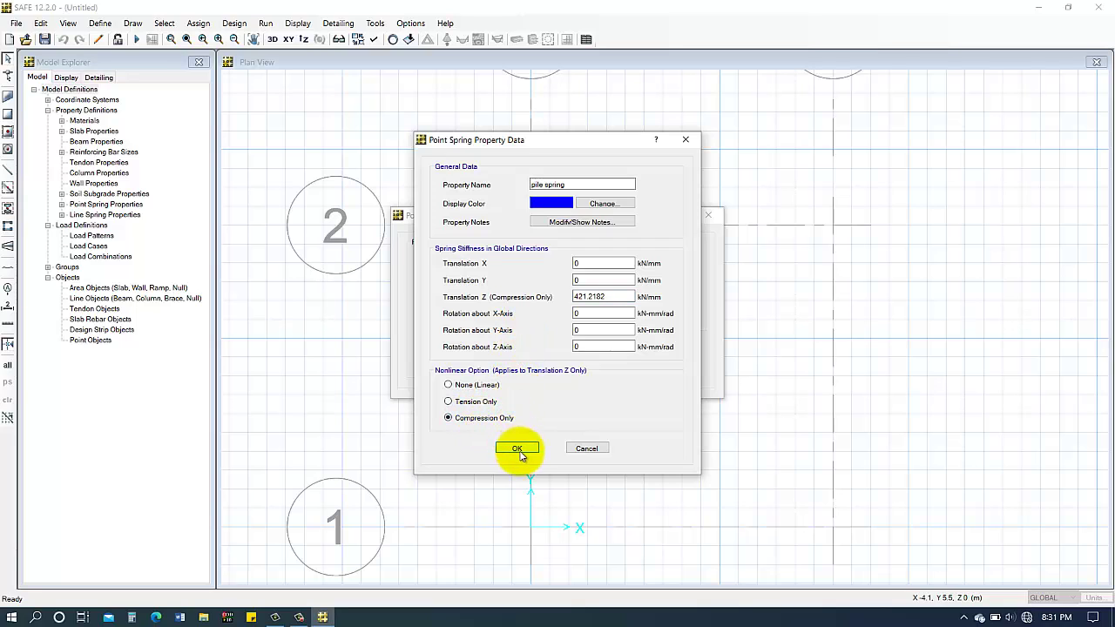
{"action": "left_click", "coordinate": [517, 449]}
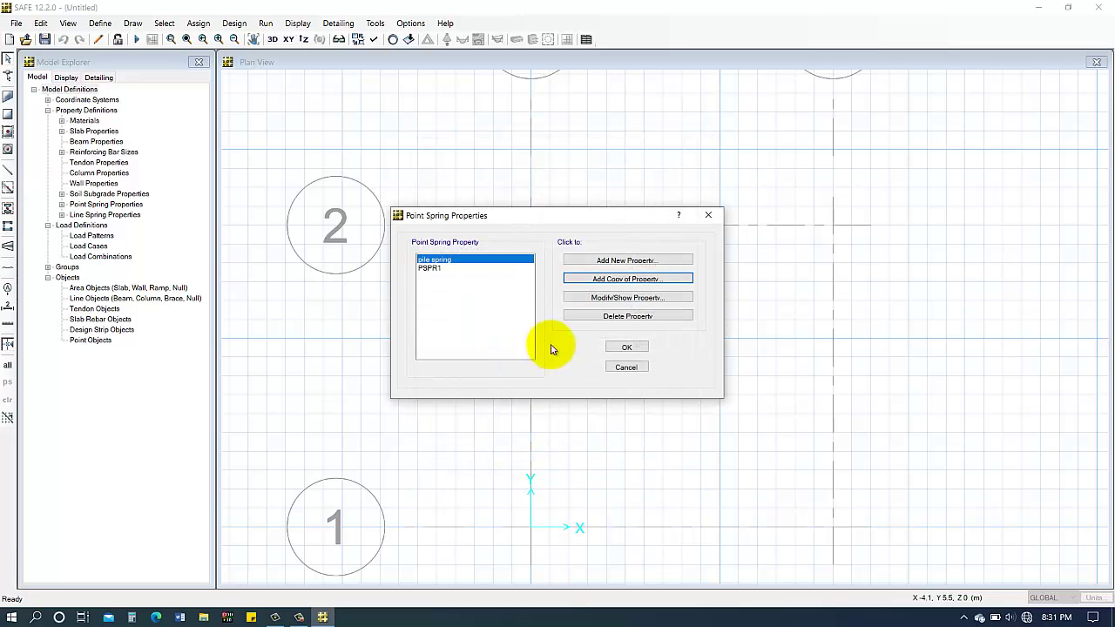
Accept the point spring properties and start drawing point objects in the plan view
{"action": "left_click", "coordinate": [626, 349]}
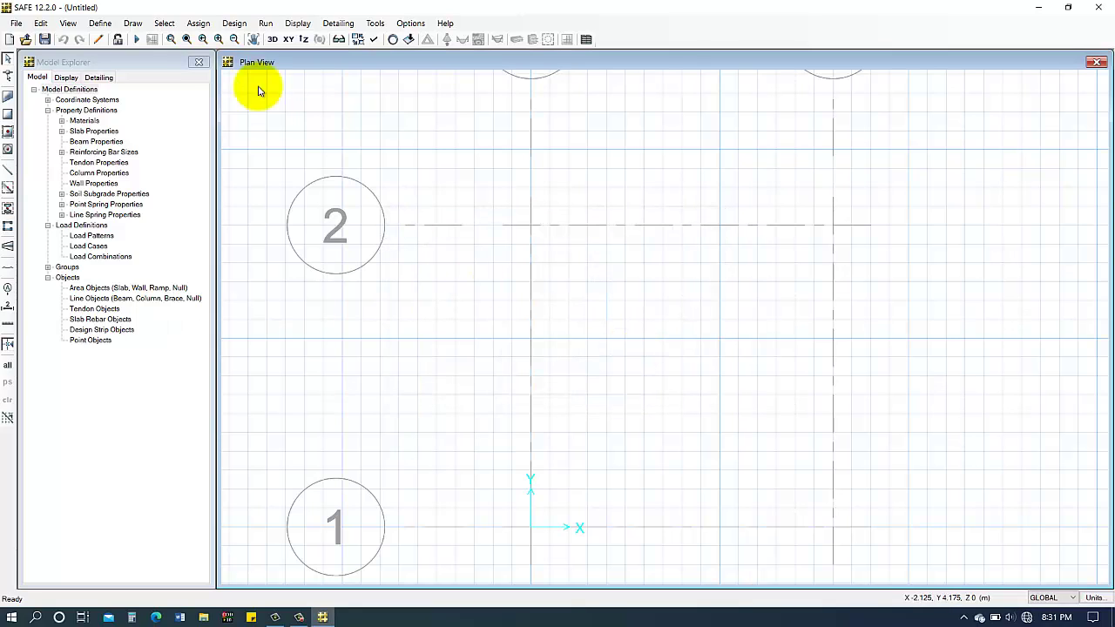
{"action": "left_click", "coordinate": [100, 24]}
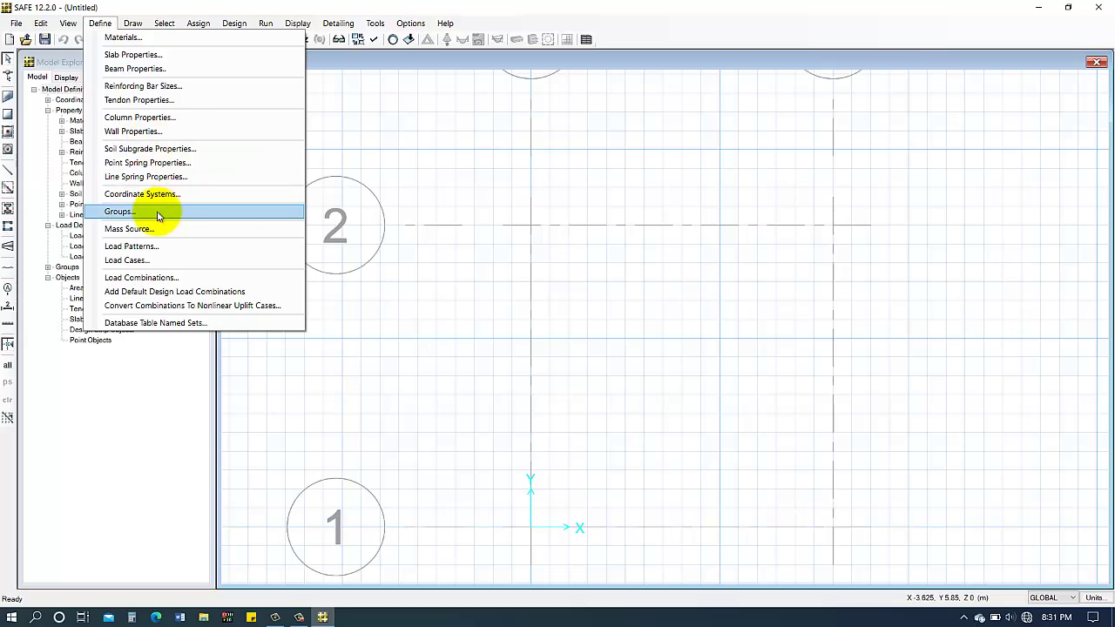
{"action": "left_click", "coordinate": [132, 24]}
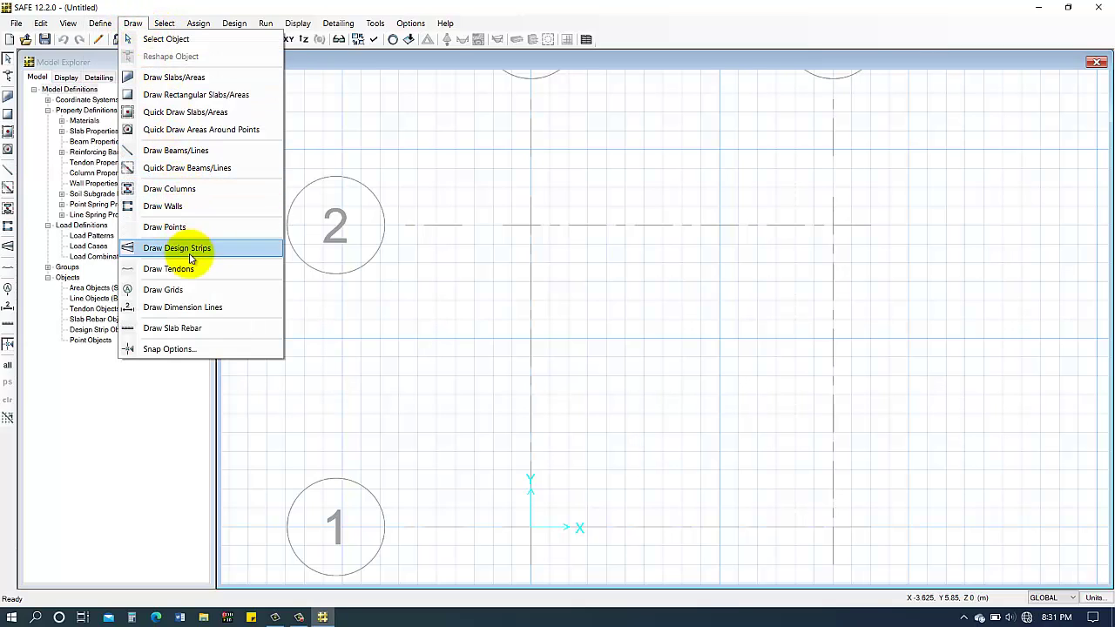
{"action": "left_click", "coordinate": [231, 228]}
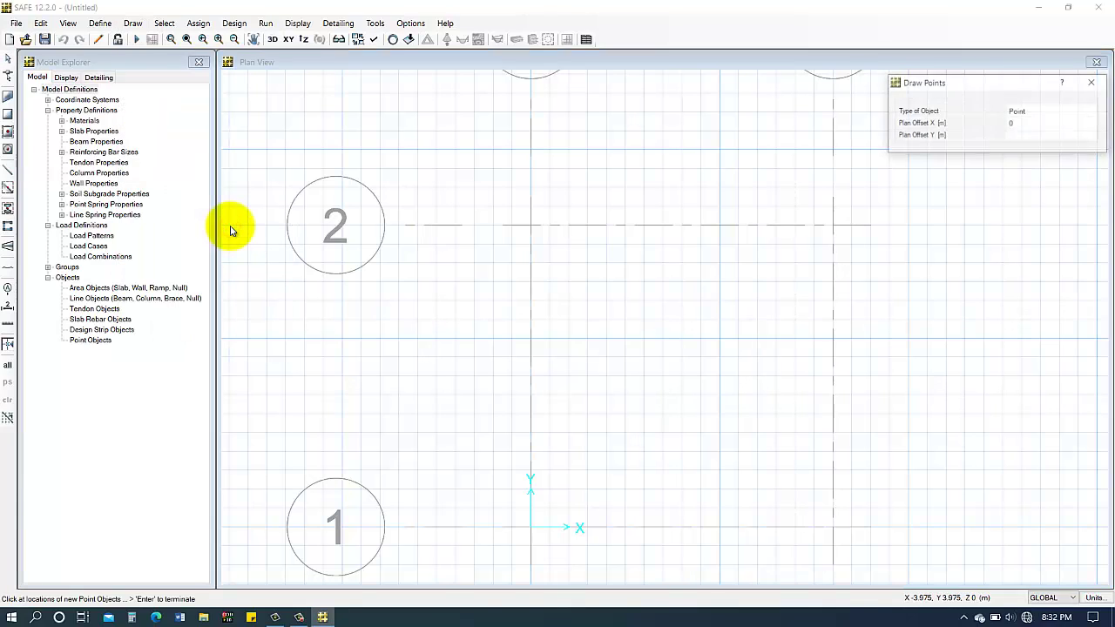
Draw a point offset 0.5 m in X and 0.5 m in Y from the grid origin
{"action": "left_click", "coordinate": [1030, 127]}
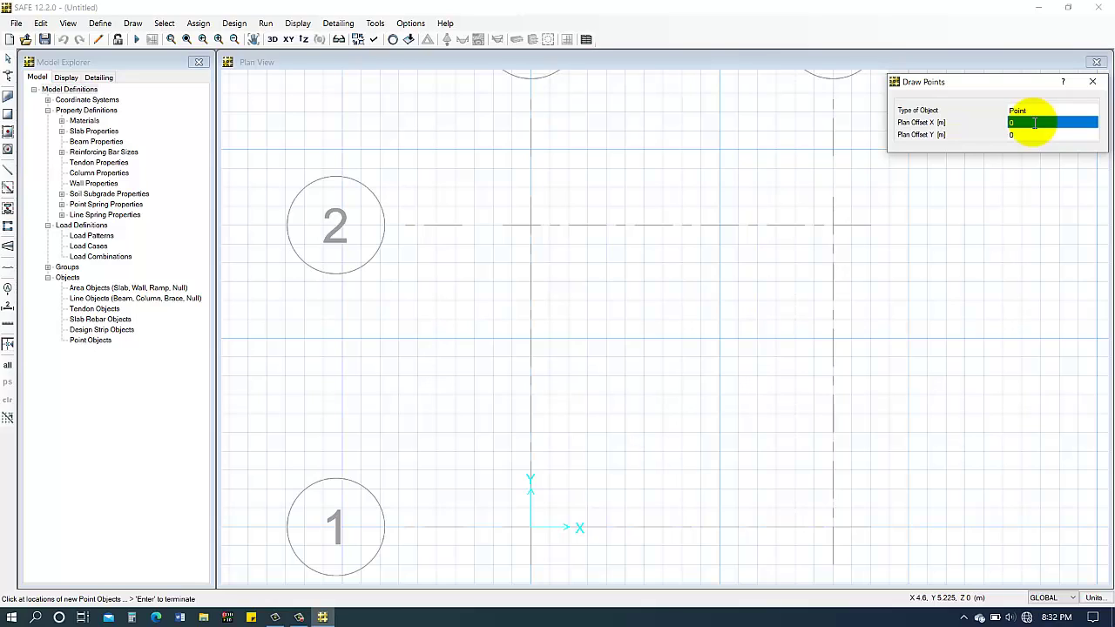
{"action": "left_click", "coordinate": [1035, 123]}
{"action": "key", "text": "BackSpace"}
{"action": "type", "text": ".5"}
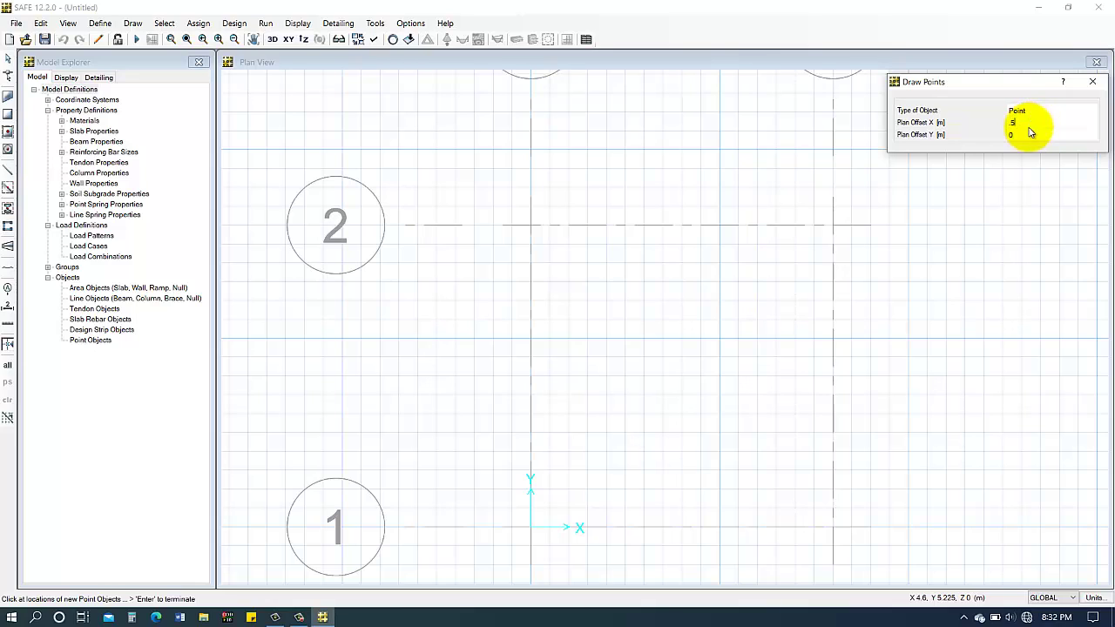
{"action": "left_click", "coordinate": [1029, 135]}
{"action": "left_click", "coordinate": [1031, 136]}
{"action": "key", "text": "BackSpace"}
{"action": "type", "text": ".5"}
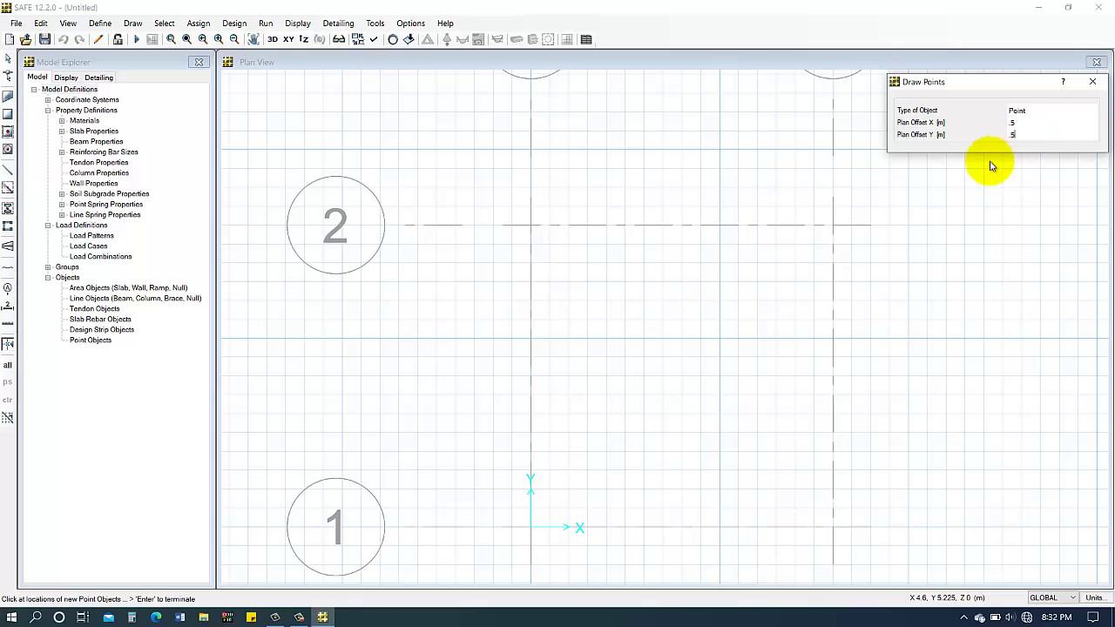
{"action": "key", "text": "Return"}
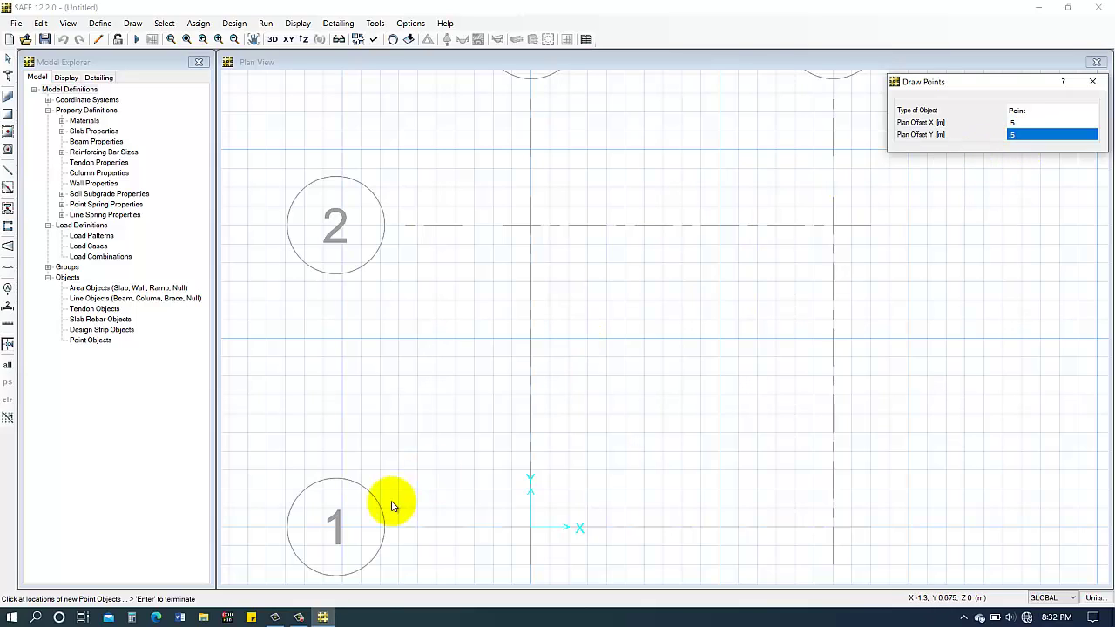
{"action": "left_click", "coordinate": [531, 528]}
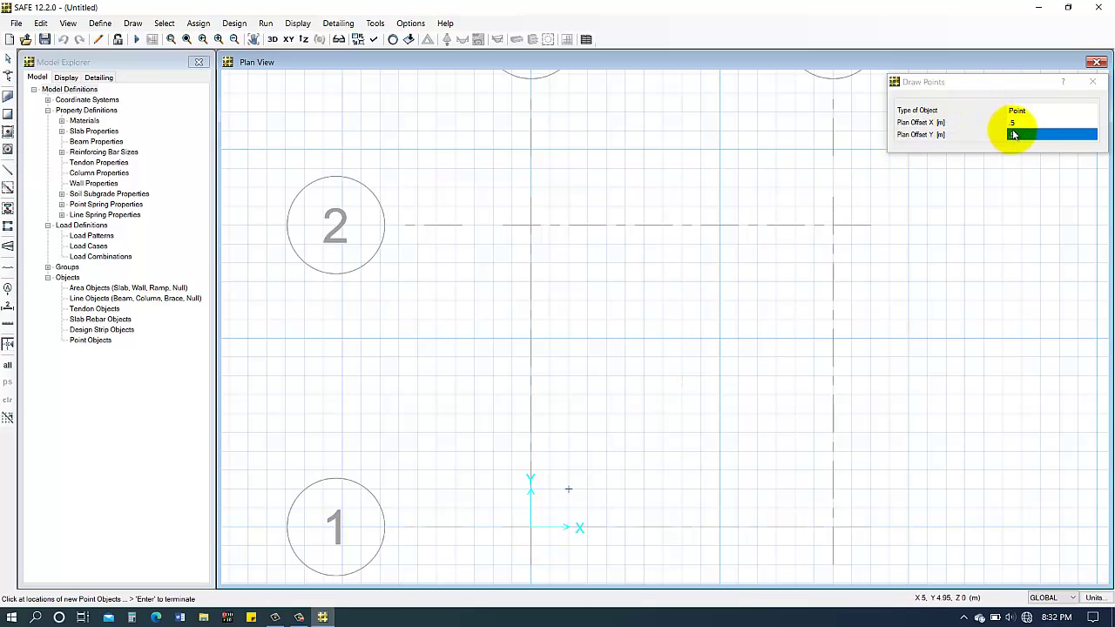
Set the plan offsets to X 1.5 m and Y 0, and draw two more points along X from the first pile point
{"action": "left_click", "coordinate": [1023, 137]}
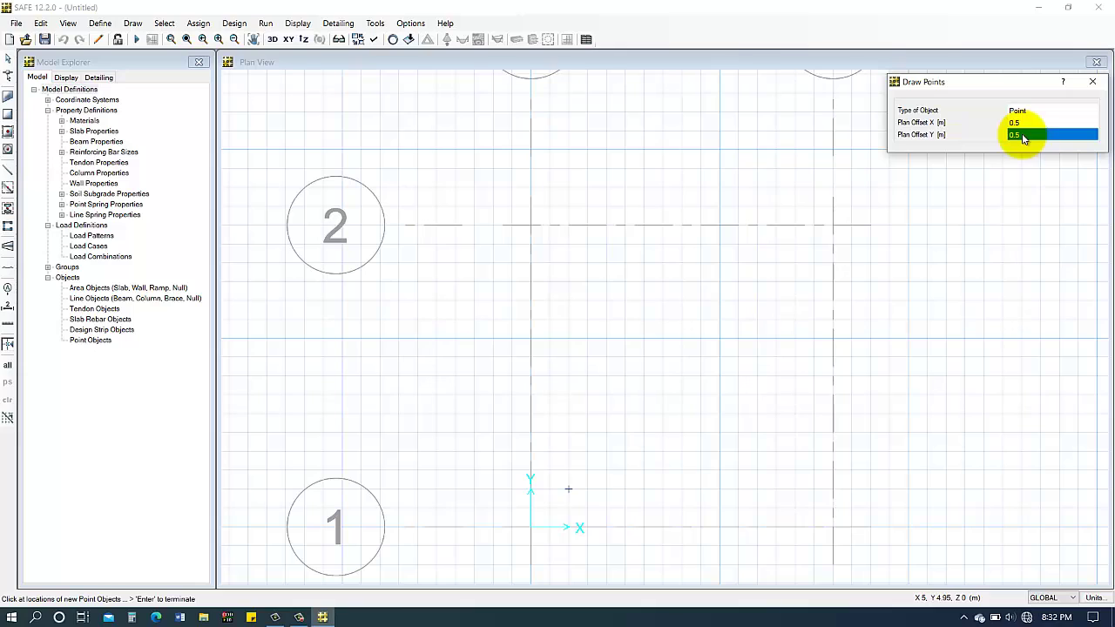
{"action": "type", "text": "0"}
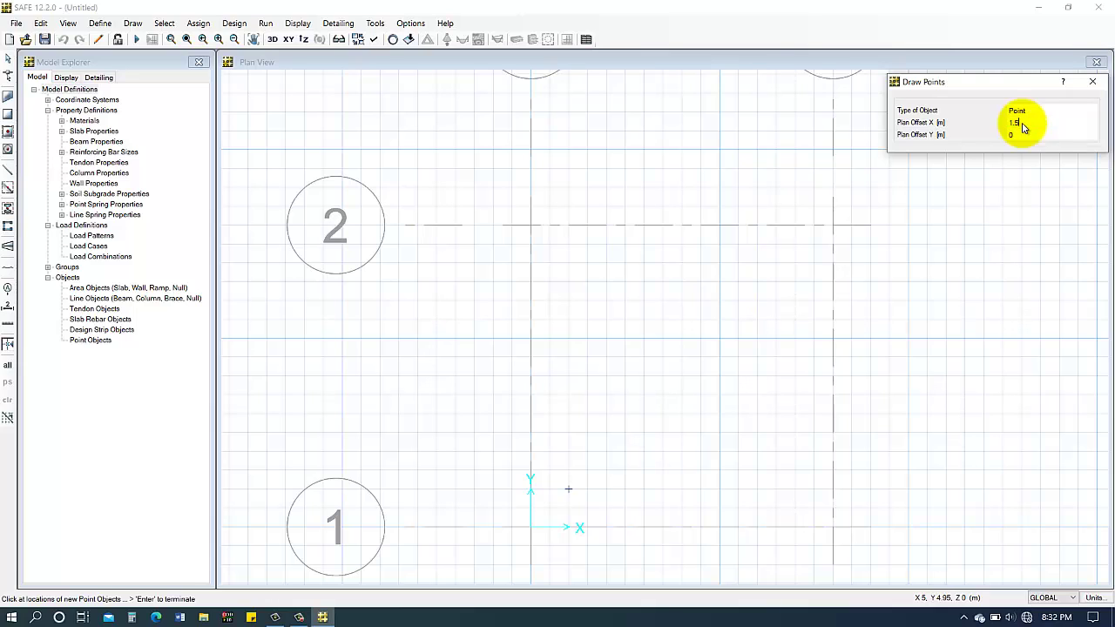
{"action": "key", "text": "Tab"}
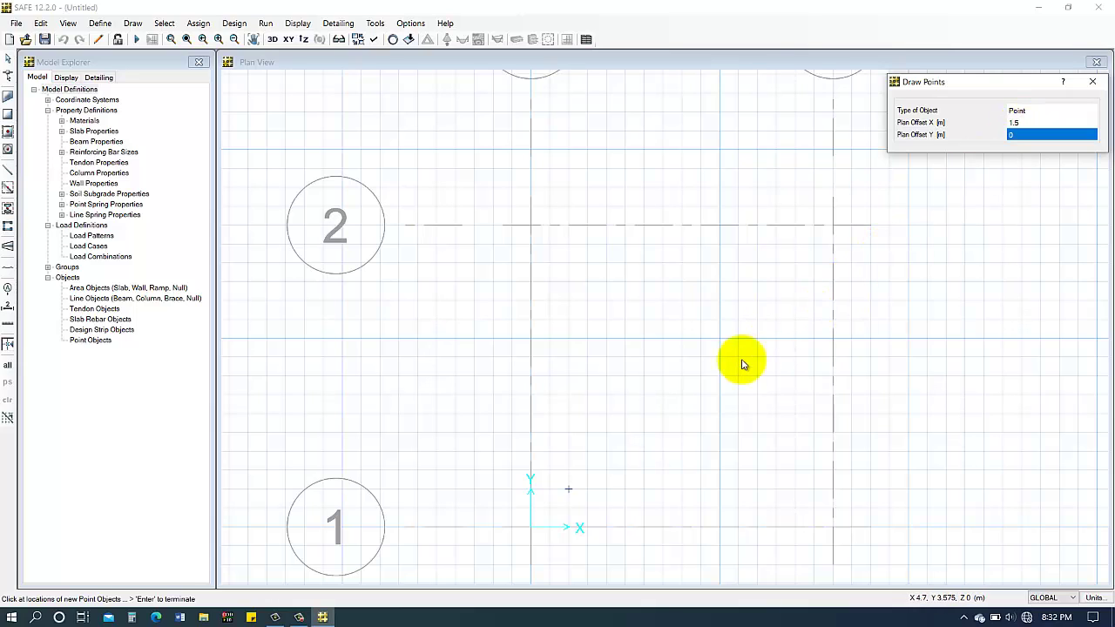
{"action": "left_click", "coordinate": [568, 488]}
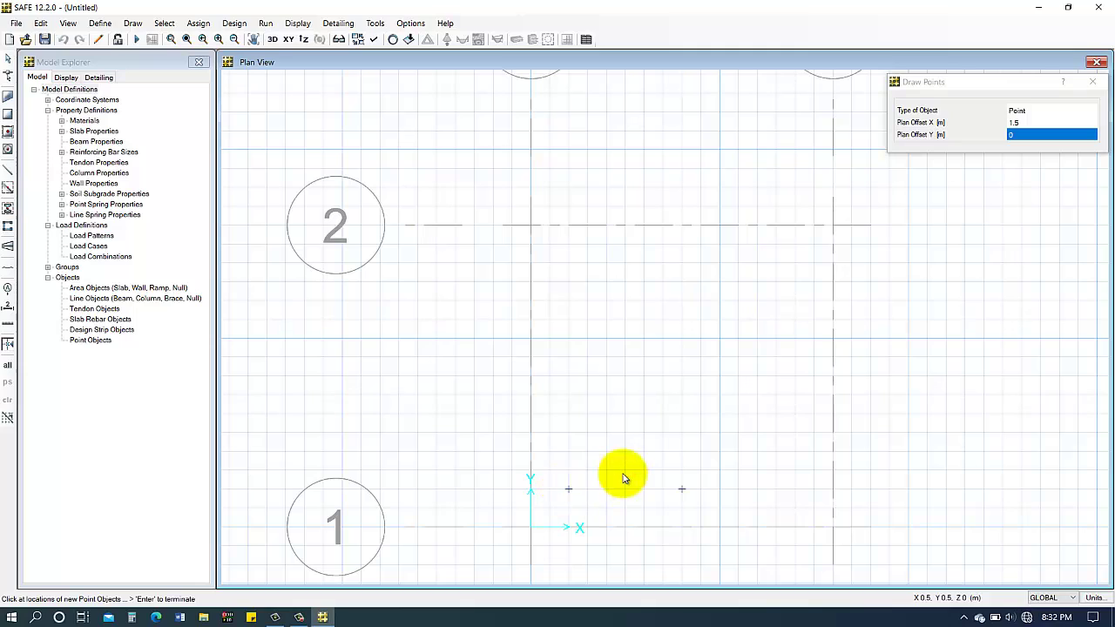
{"action": "left_click", "coordinate": [682, 492]}
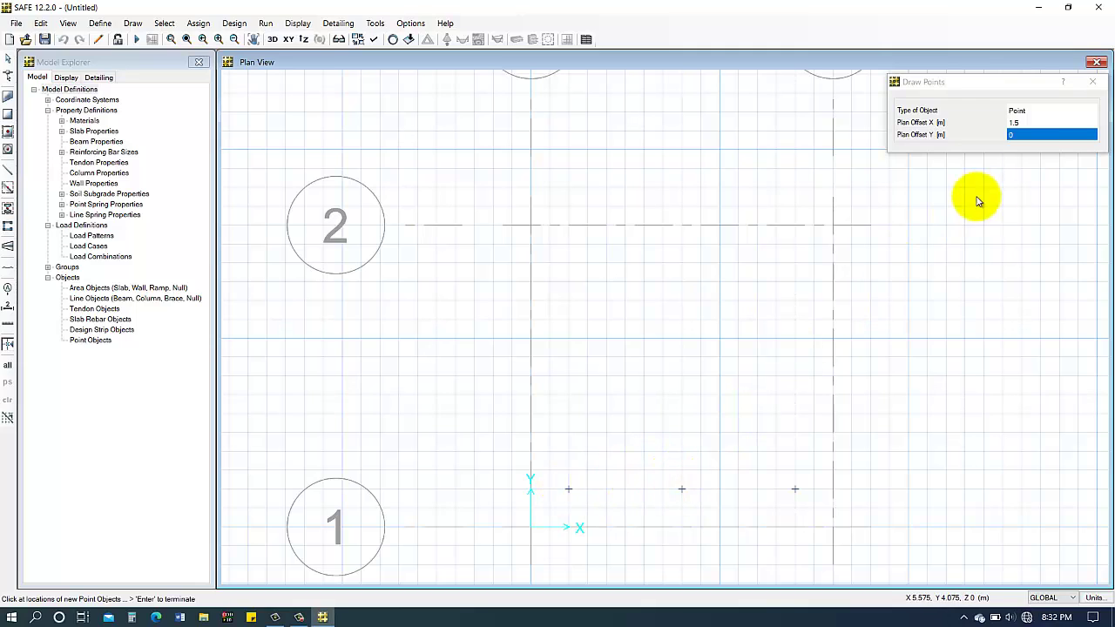
Set the plan offsets to X 0 and Y 1.5 m, and draw two points along Y from the first pile point
{"action": "left_click", "coordinate": [1048, 136]}
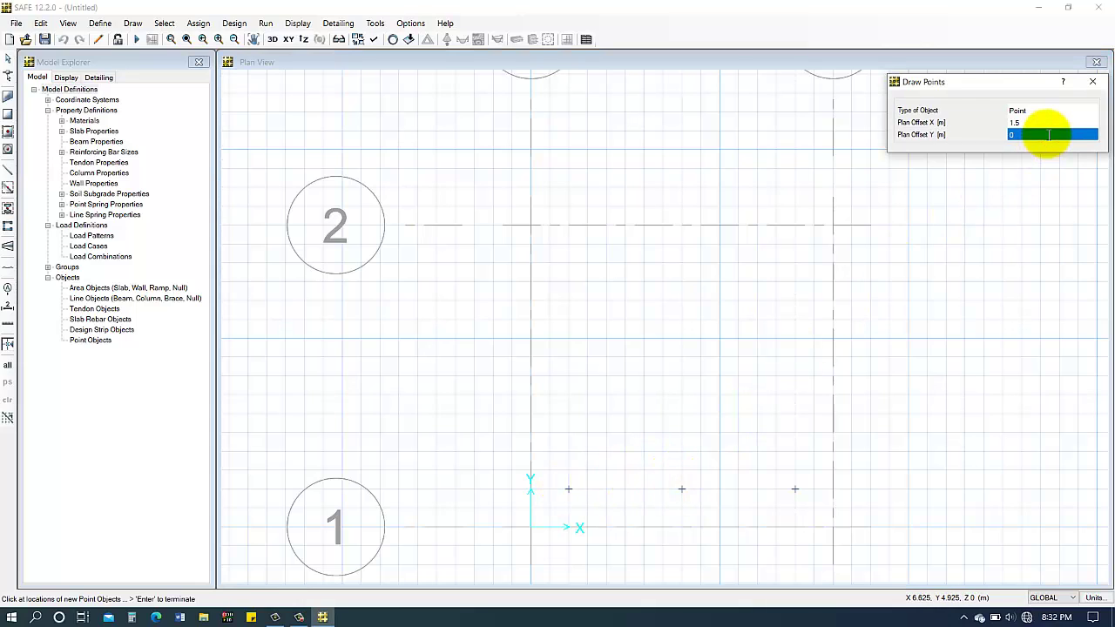
{"action": "type", "text": "1.5"}
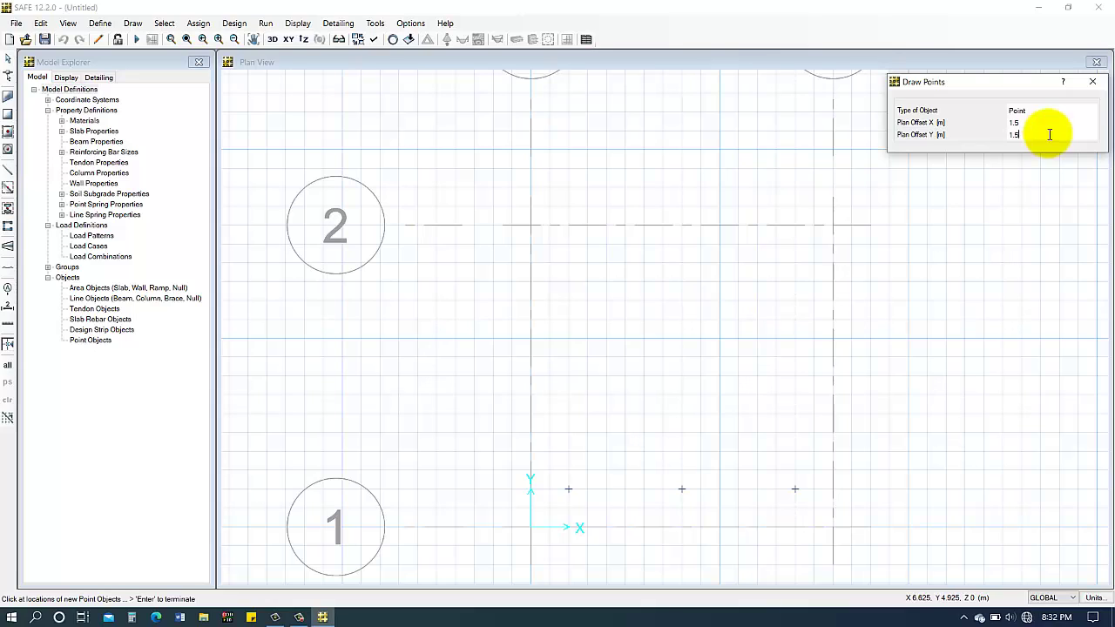
{"action": "left_click", "coordinate": [1037, 126]}
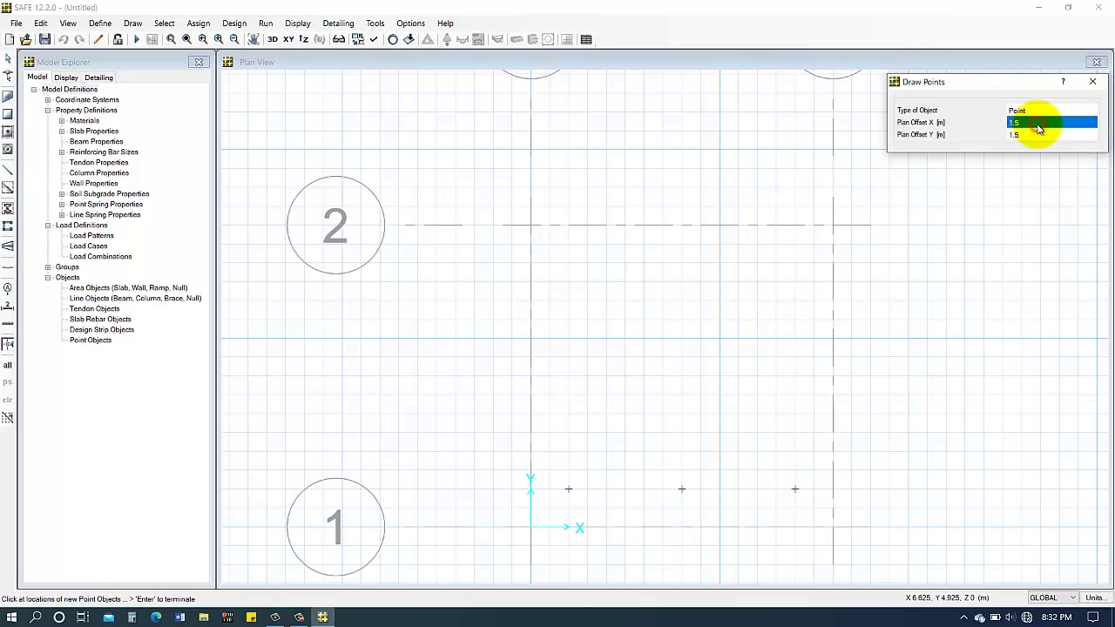
{"action": "type", "text": "0"}
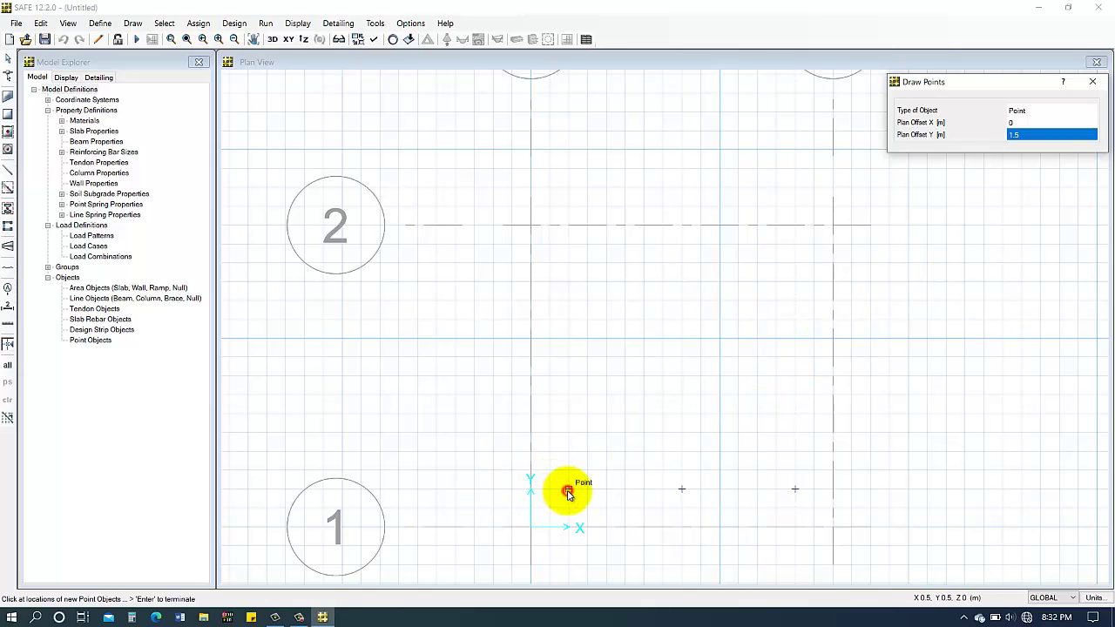
{"action": "left_click", "coordinate": [567, 493]}
{"action": "left_click", "coordinate": [567, 376]}
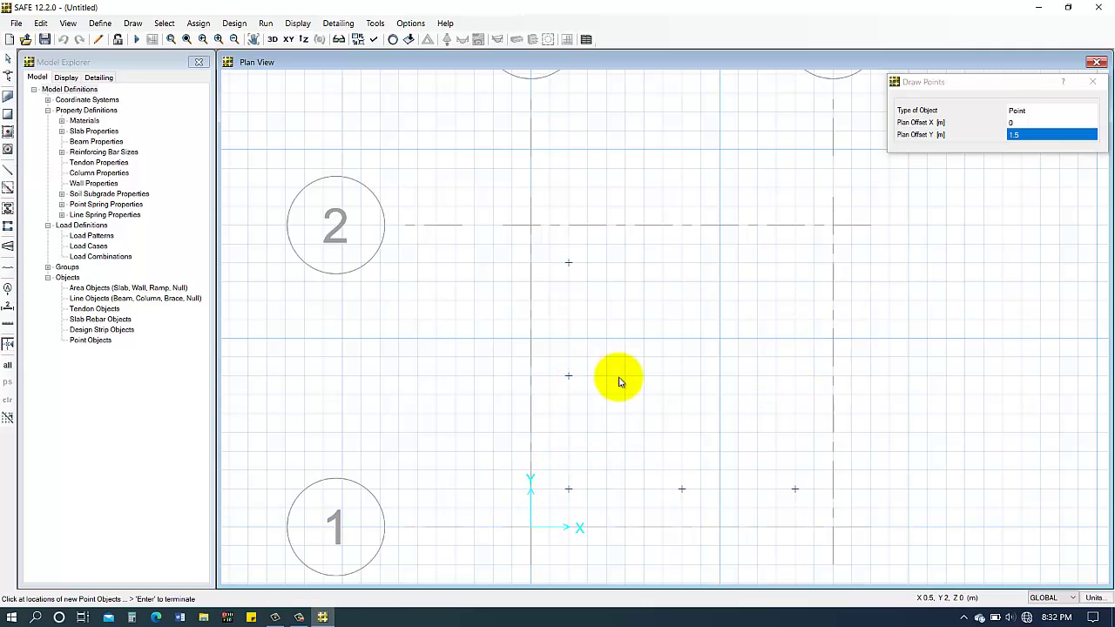
Complete the three-by-three pile layout by drawing two points at 1.5 m Y spacing in each of the other two columns
{"action": "left_click", "coordinate": [683, 490]}
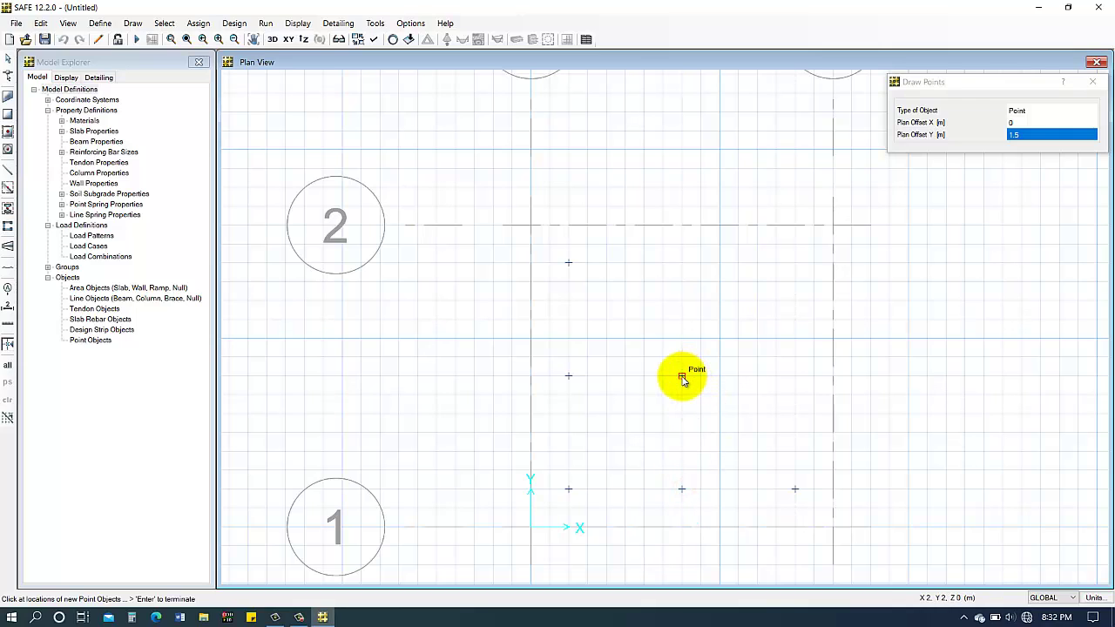
{"action": "left_click", "coordinate": [794, 490]}
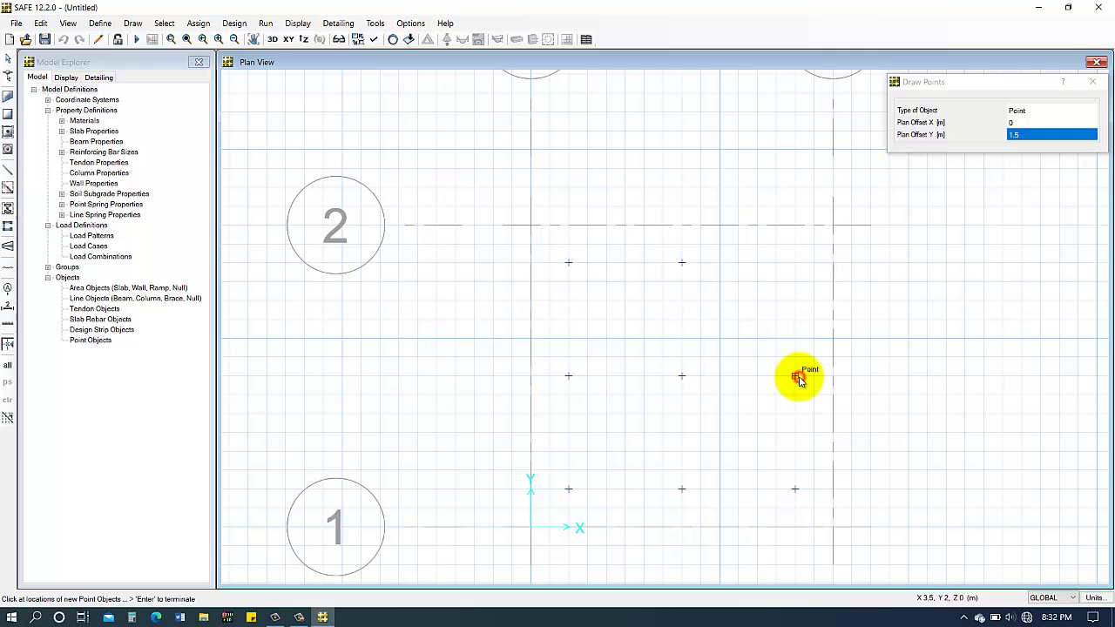
{"action": "left_click", "coordinate": [795, 376]}
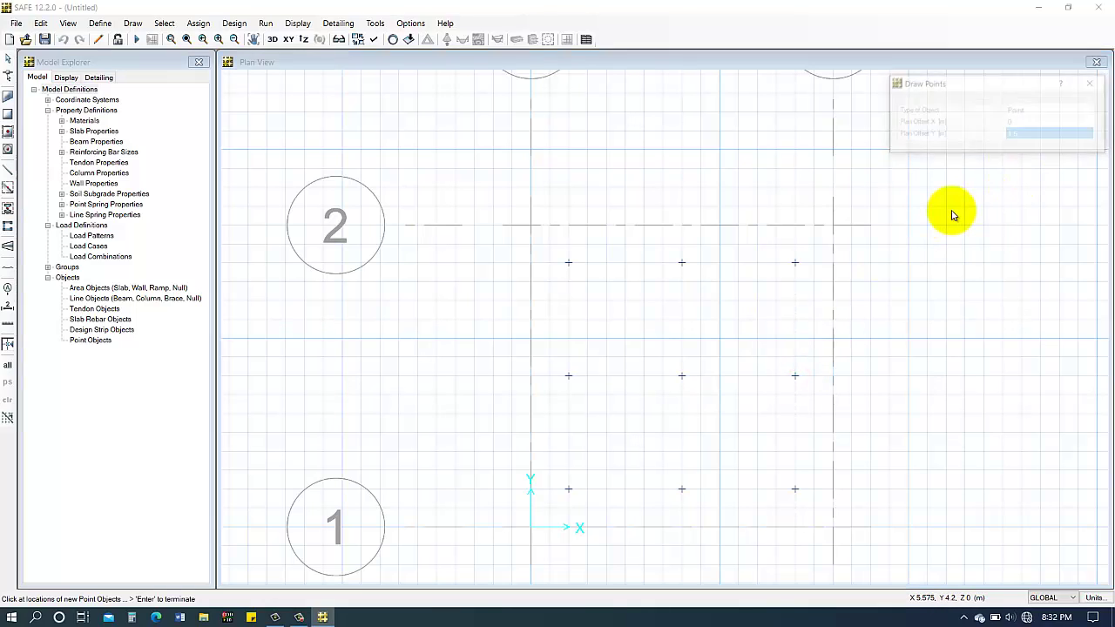
{"action": "key", "text": "Escape"}
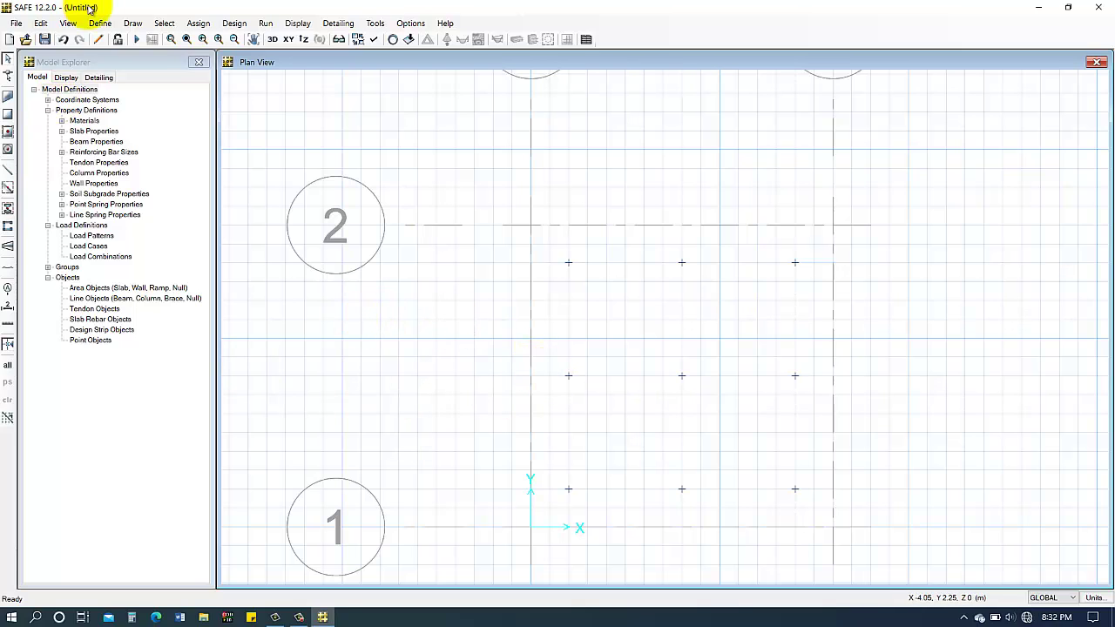
{"action": "left_click", "coordinate": [99, 23]}
{"action": "left_click", "coordinate": [131, 24]}
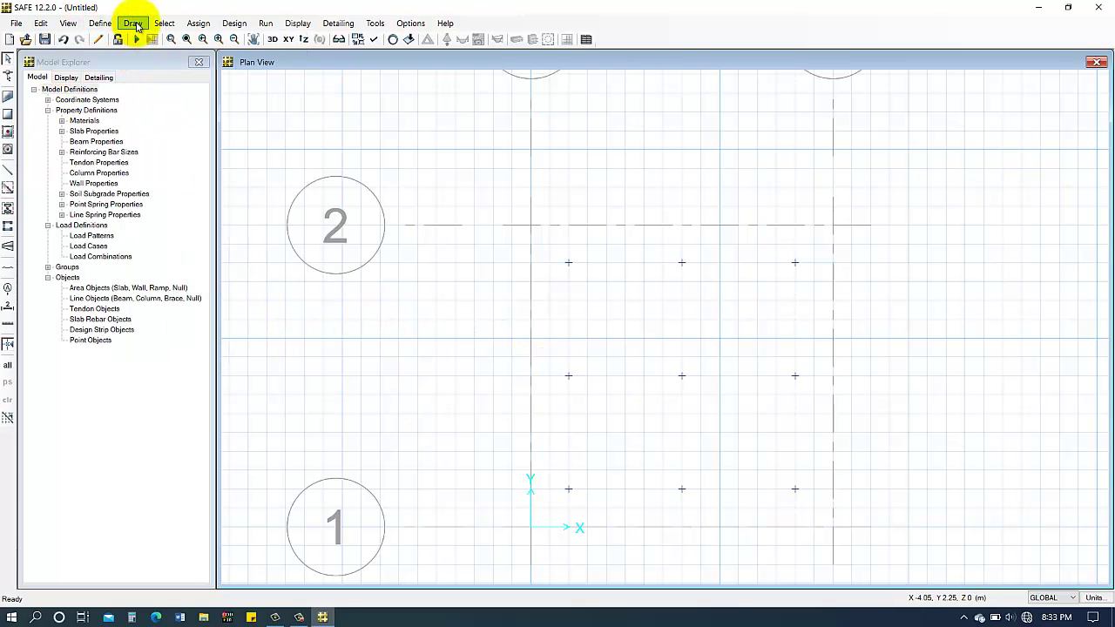
{"action": "left_click", "coordinate": [135, 24]}
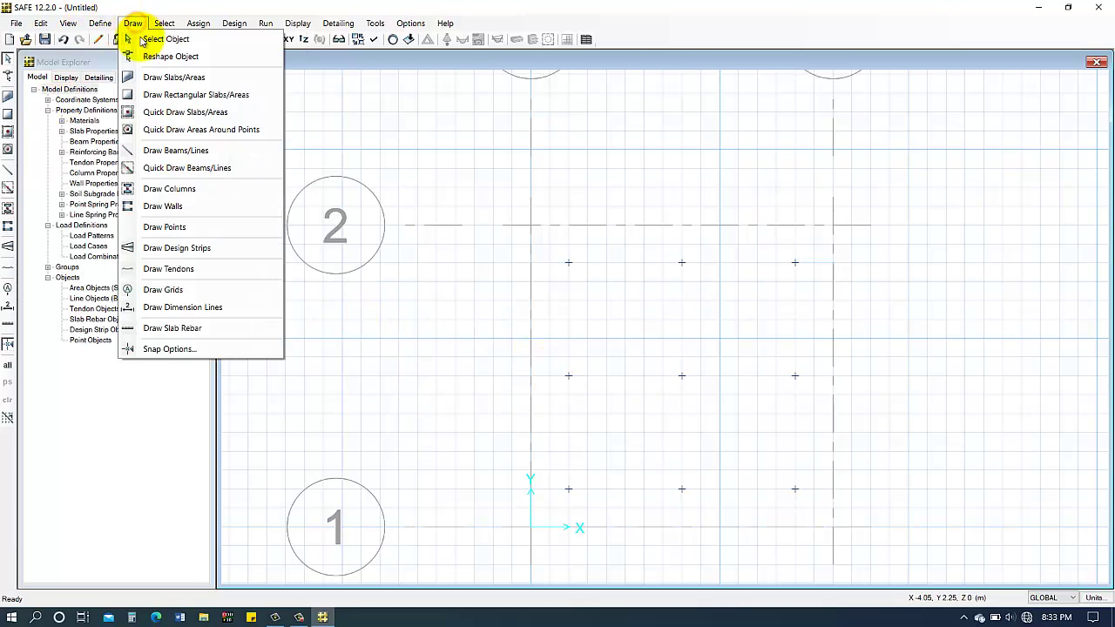
{"action": "left_click", "coordinate": [206, 229]}
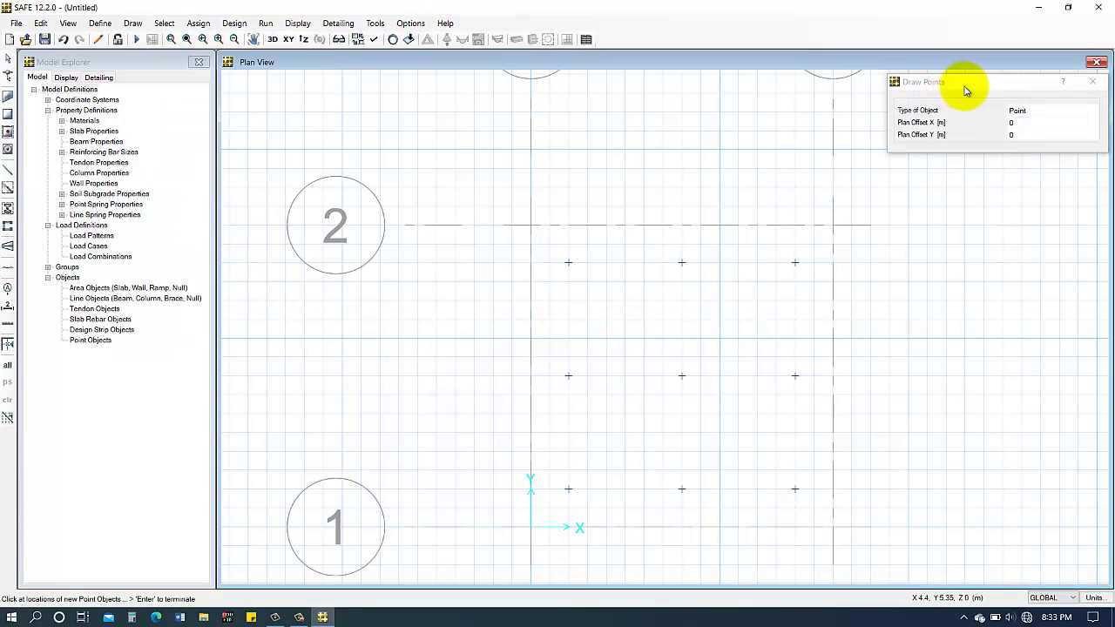
{"action": "left_click", "coordinate": [1030, 126]}
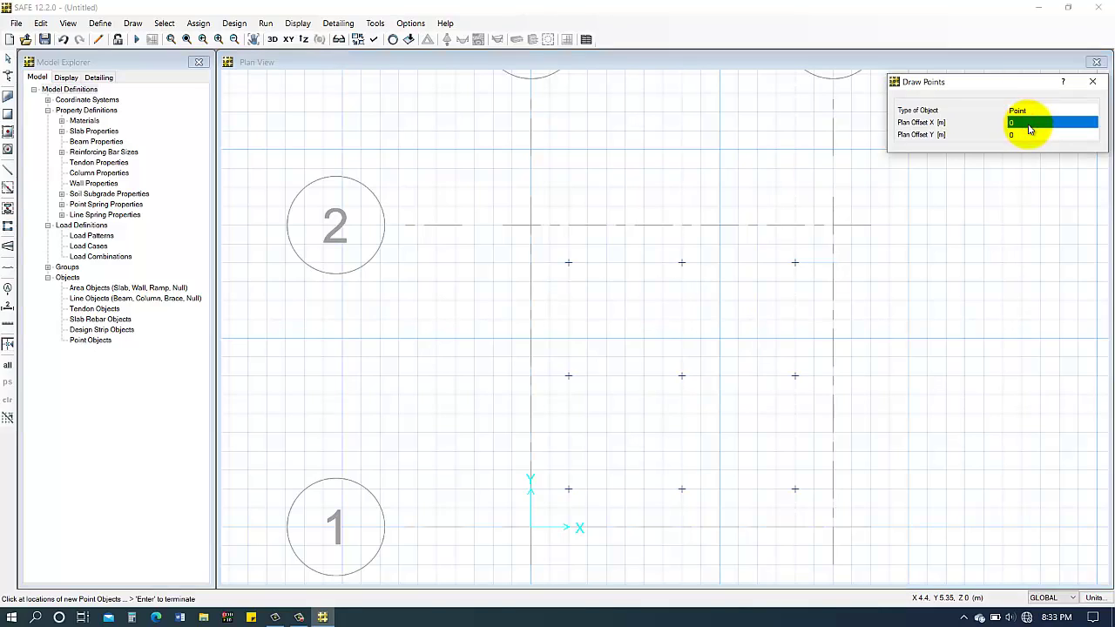
{"action": "type", "text": "-1.5"}
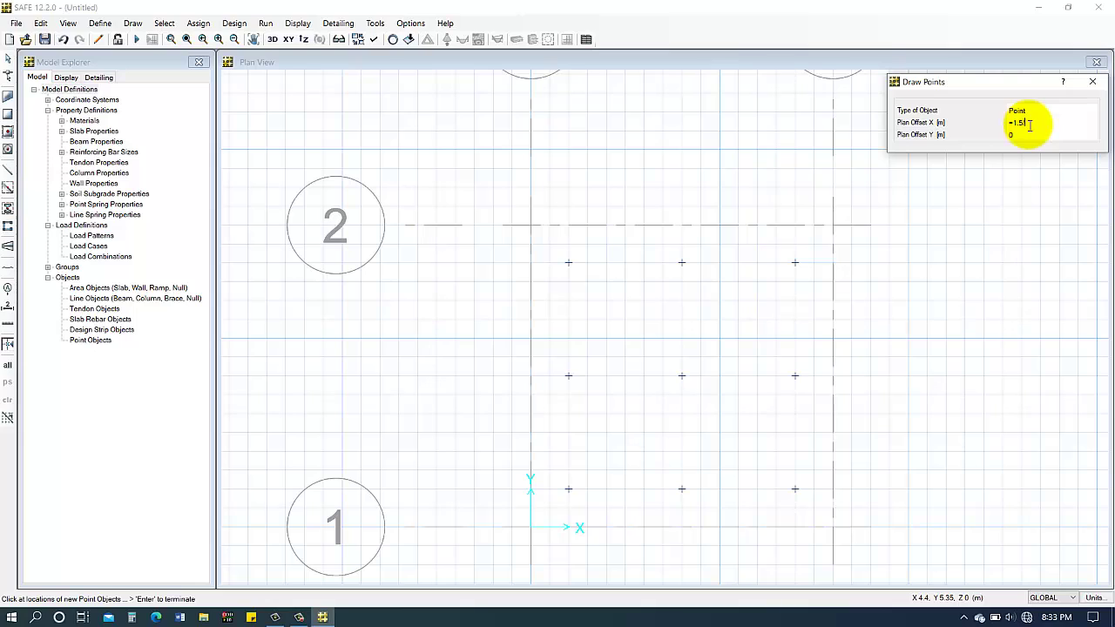
{"action": "type", "text": "/2"}
{"action": "key", "text": "Tab"}
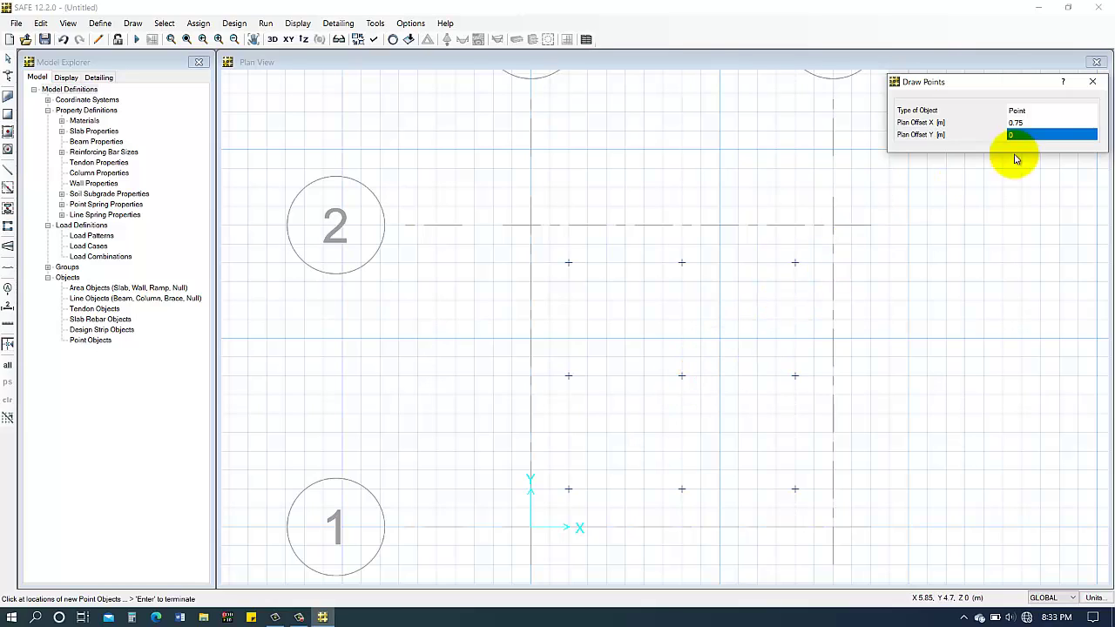
{"action": "left_click", "coordinate": [1091, 83]}
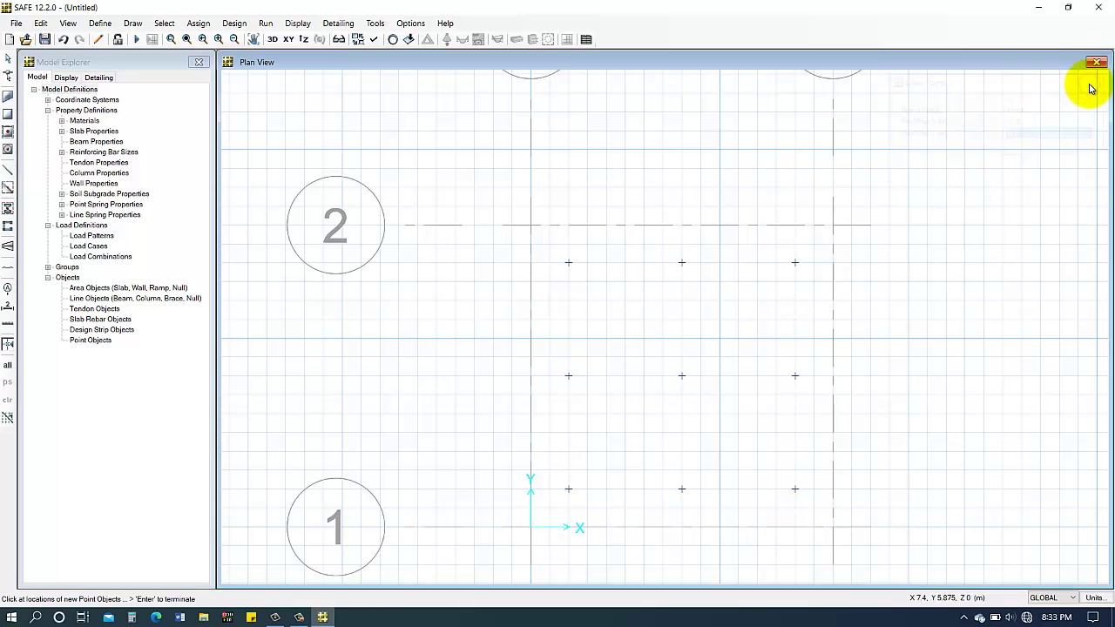
{"action": "left_click", "coordinate": [67, 22]}
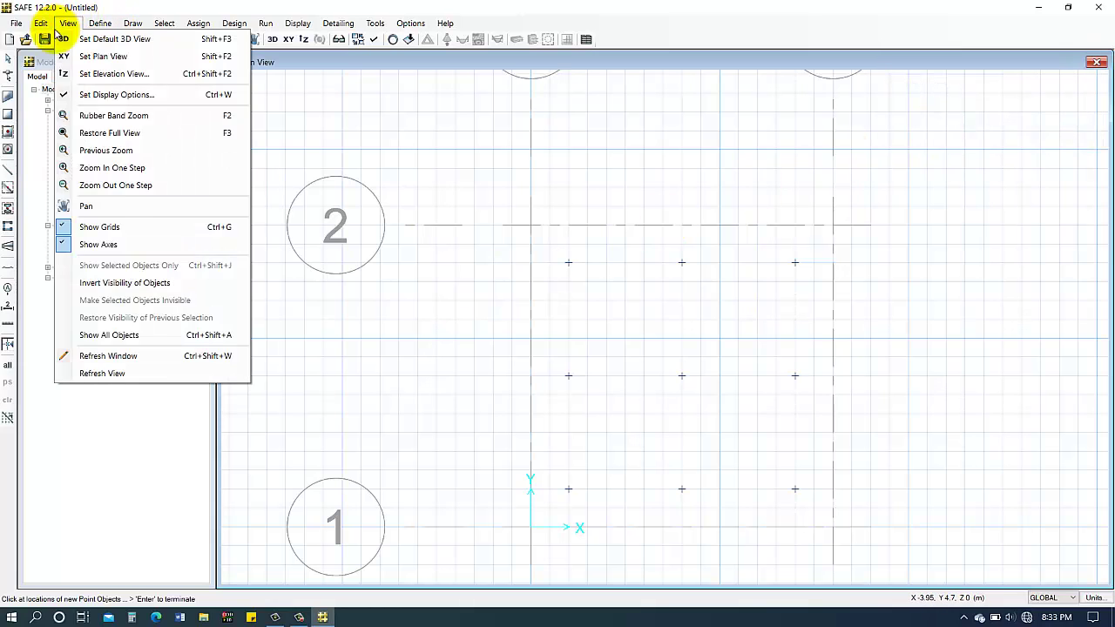
{"action": "key", "text": "Escape"}
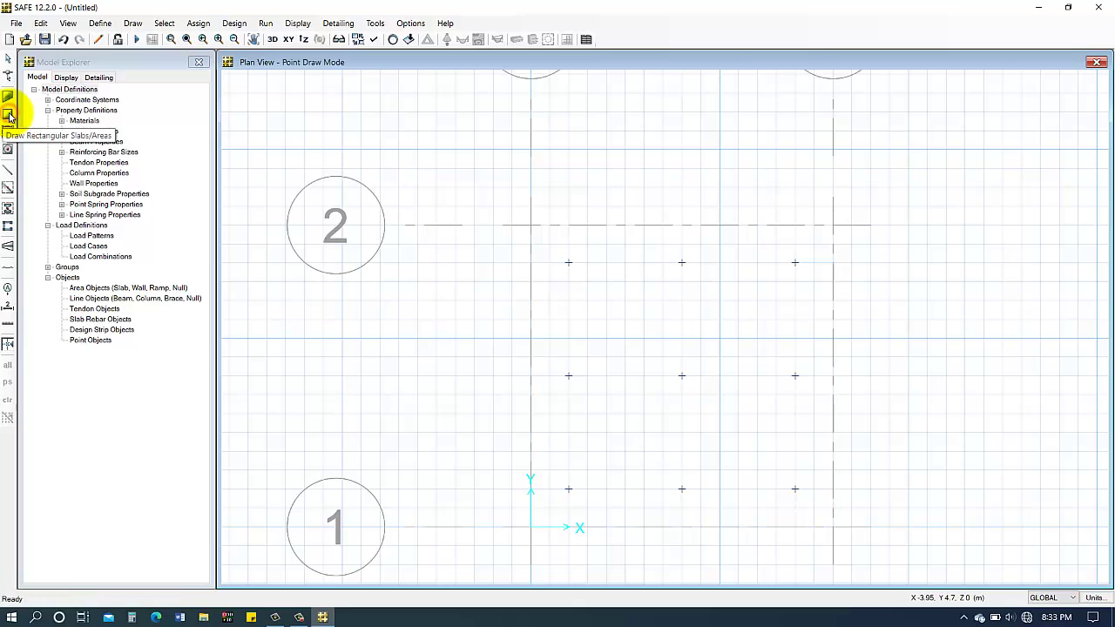
Draw a 4 m by 4 m rectangular slab with the pile cap property across the full grid bay, ending at grid point B 1
{"action": "left_click", "coordinate": [8, 116]}
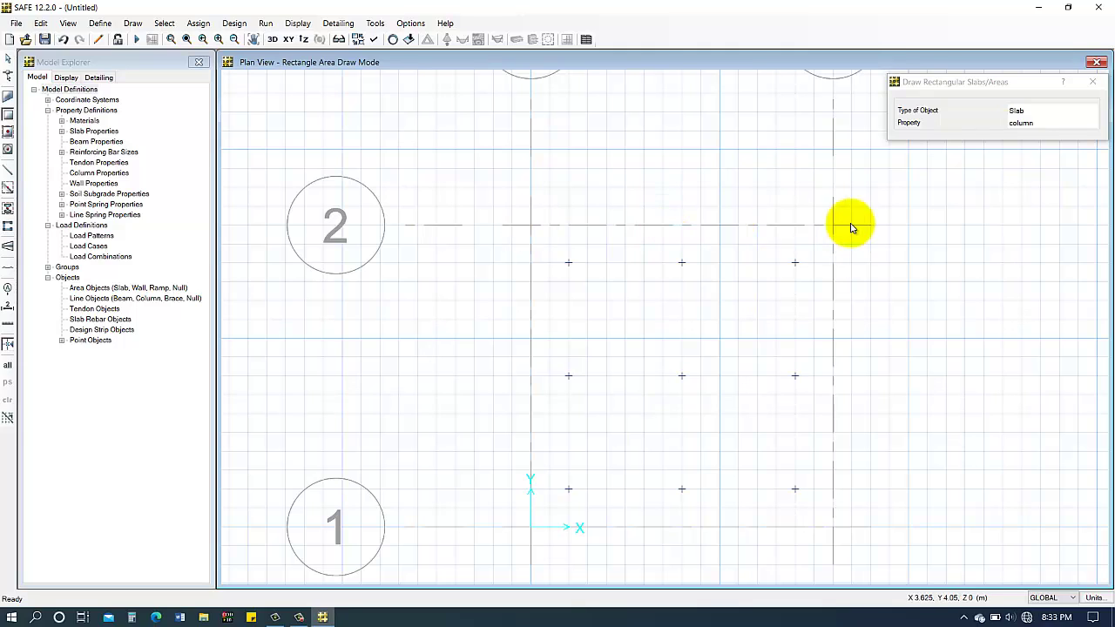
{"action": "left_click", "coordinate": [1030, 116]}
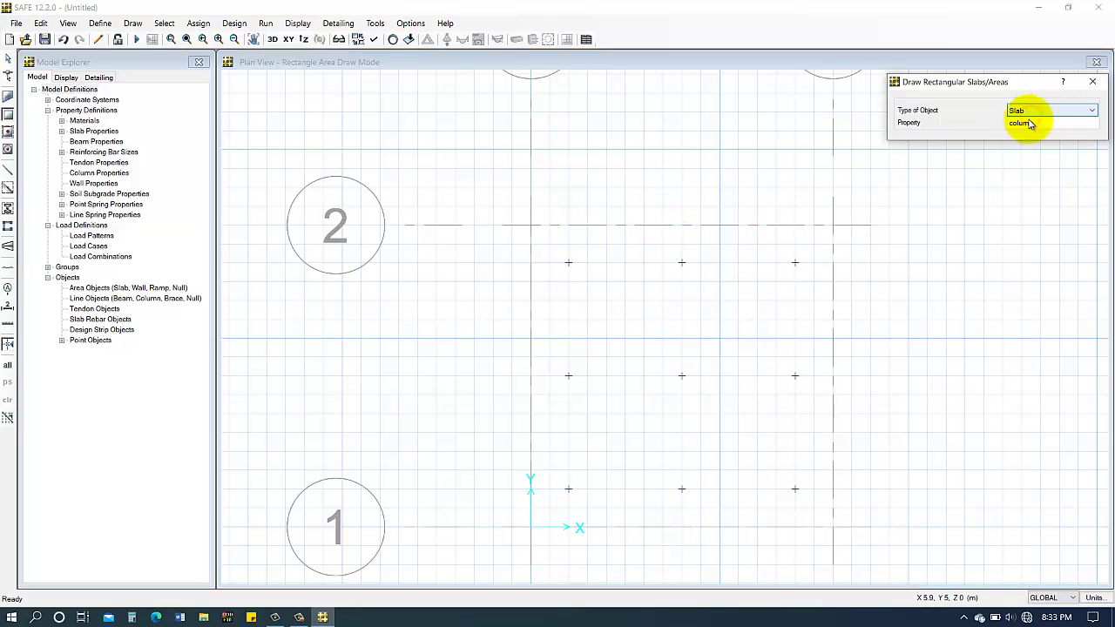
{"action": "left_click", "coordinate": [1043, 126]}
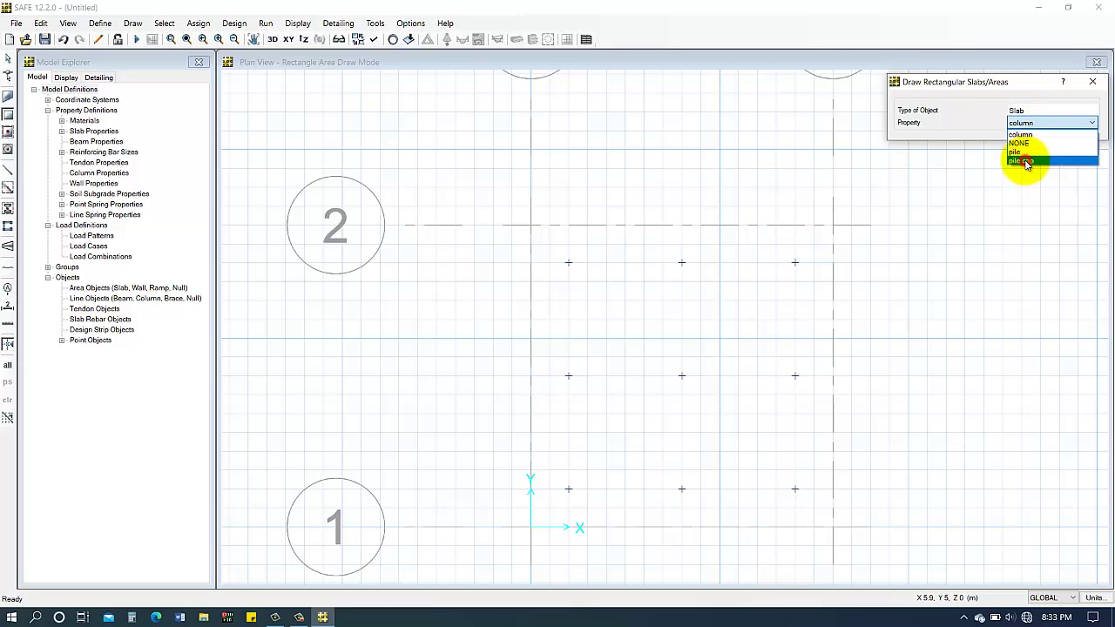
{"action": "left_click", "coordinate": [1026, 162]}
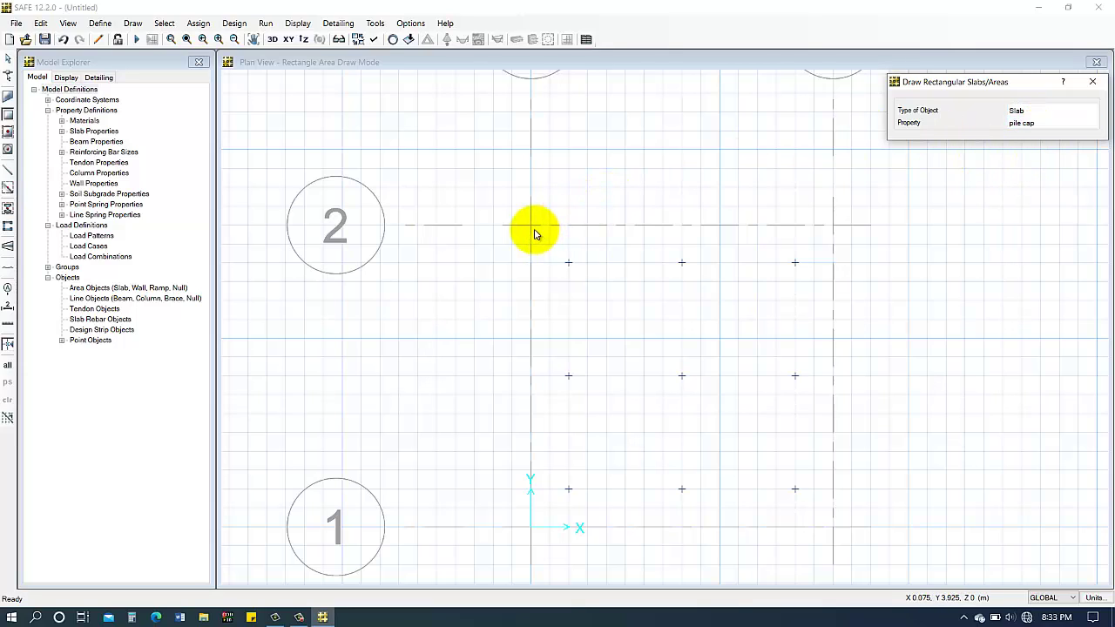
{"action": "left_click_drag", "start_coordinate": [531, 225], "coordinate": [833, 531]}
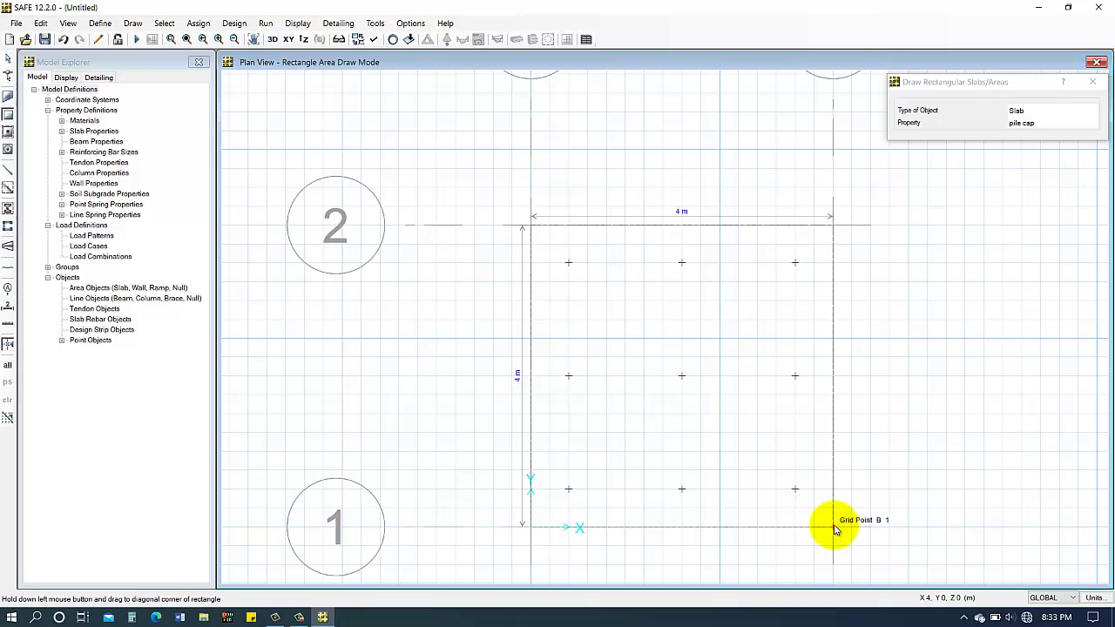
{"action": "left_click_drag", "start_coordinate": [835, 529], "coordinate": [835, 530]}
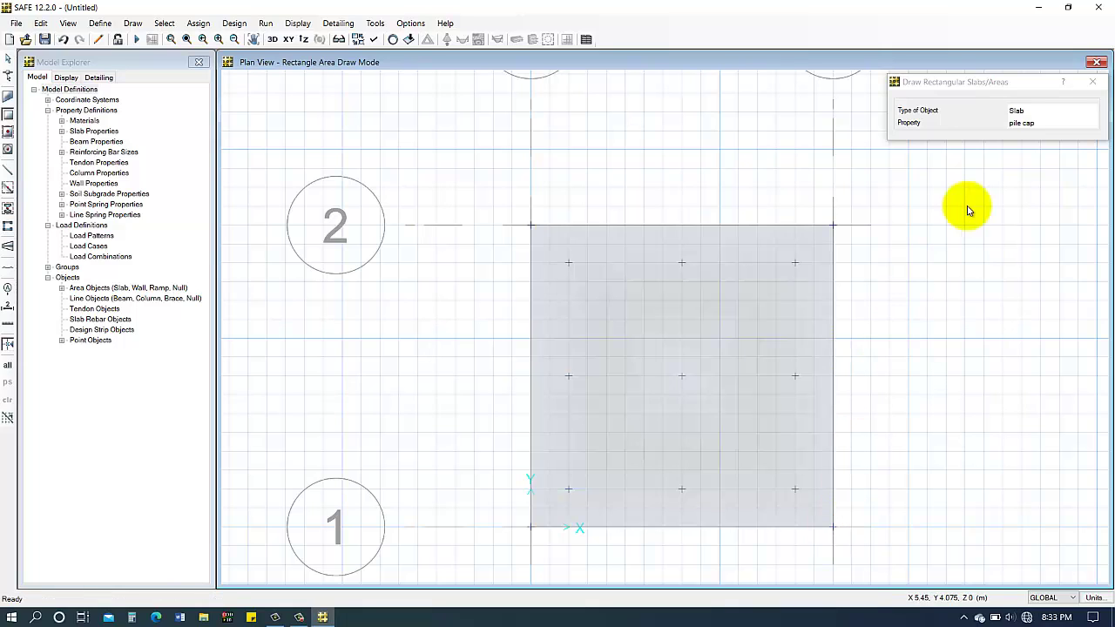
{"action": "left_click", "coordinate": [1092, 81]}
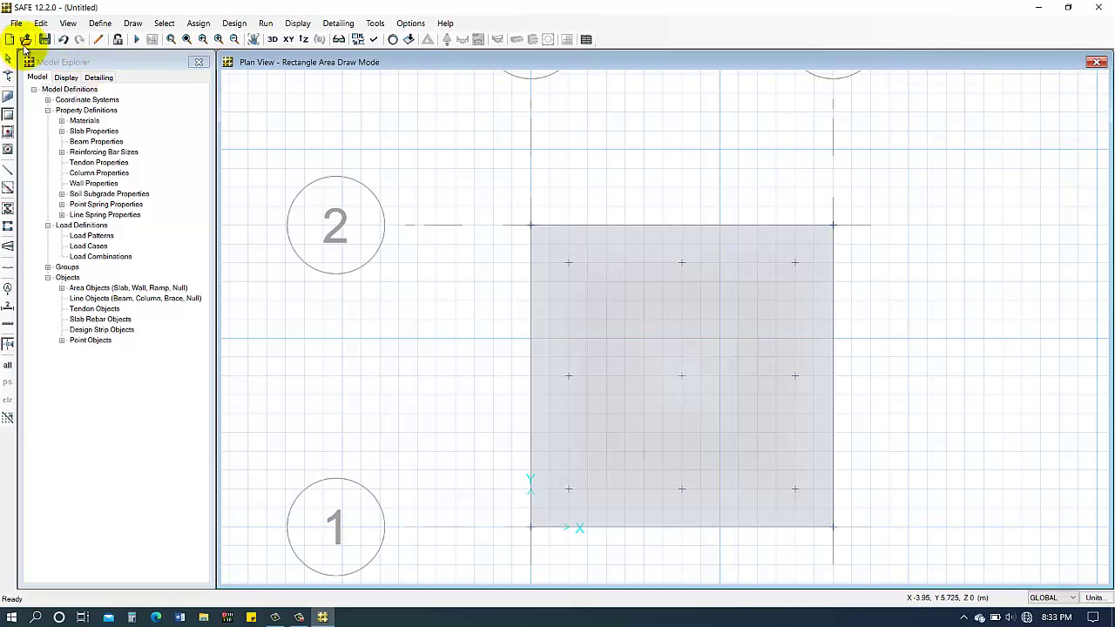
Configure Quick Draw Areas Around Points for a circular slab with the pile property and a 0.5 m diameter
{"action": "left_click", "coordinate": [7, 150]}
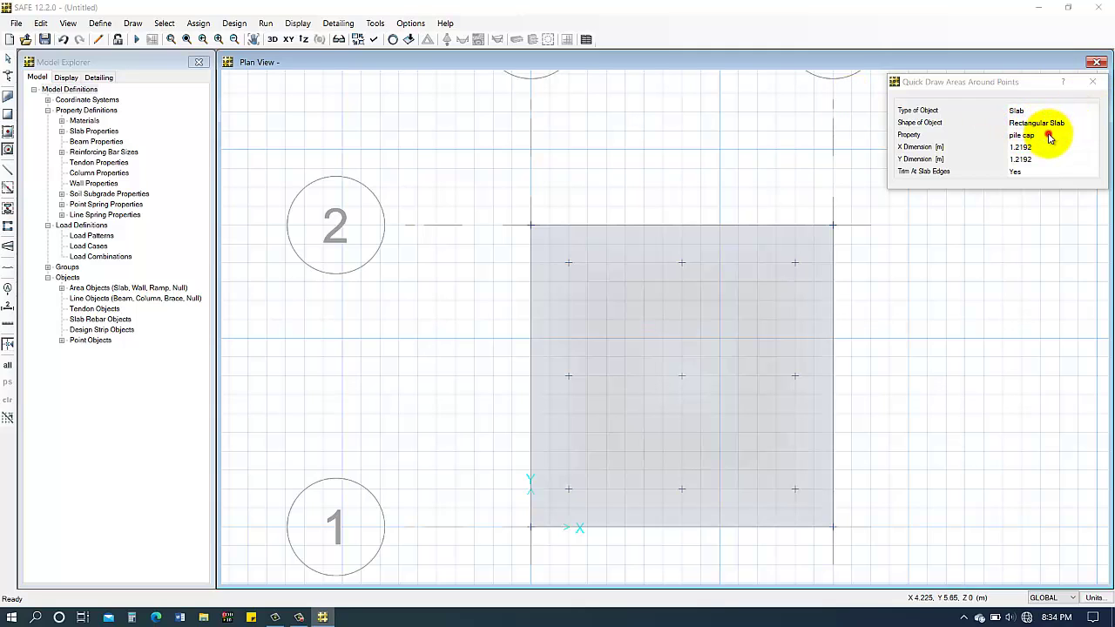
{"action": "left_click", "coordinate": [1049, 136]}
{"action": "left_click", "coordinate": [1049, 136]}
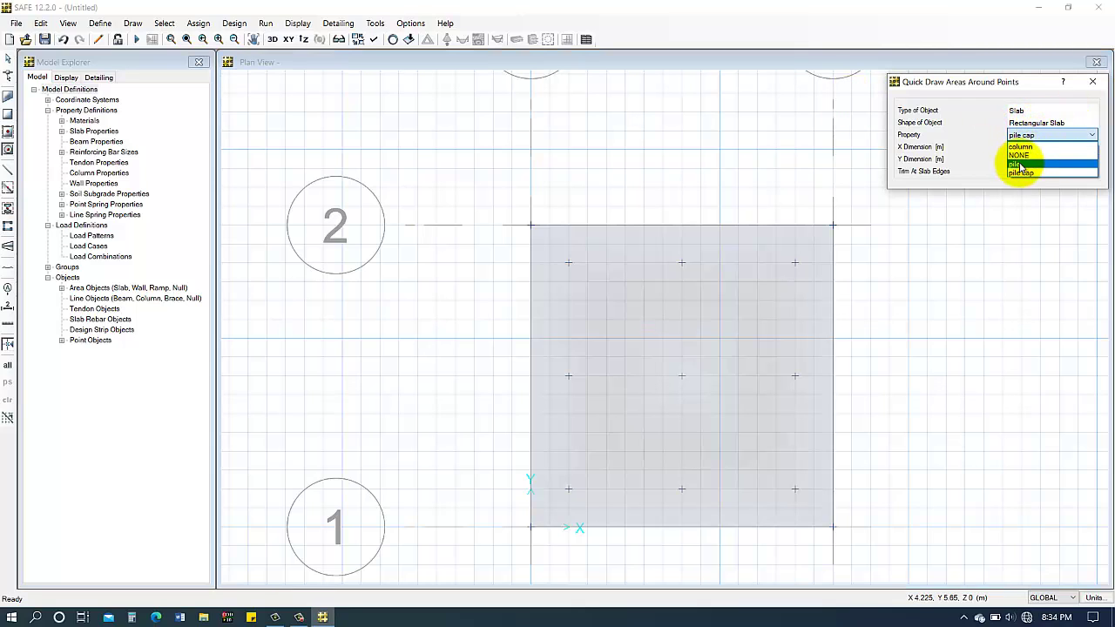
{"action": "left_click", "coordinate": [1021, 166]}
{"action": "left_click", "coordinate": [1045, 123]}
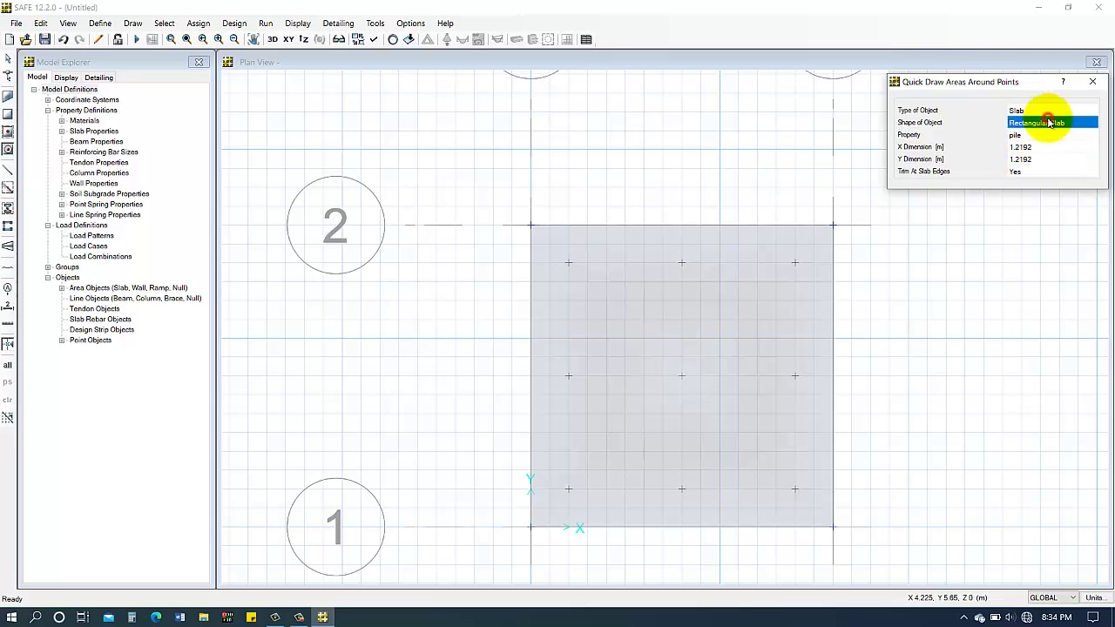
{"action": "left_click", "coordinate": [1045, 123]}
{"action": "left_click", "coordinate": [1029, 144]}
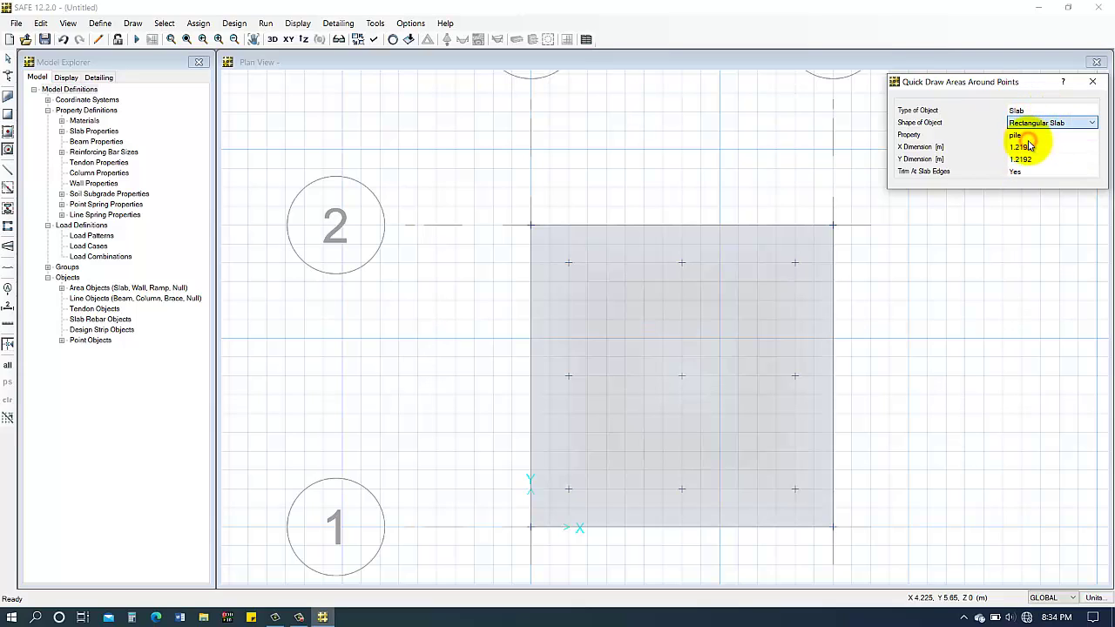
{"action": "type", "text": "0"}
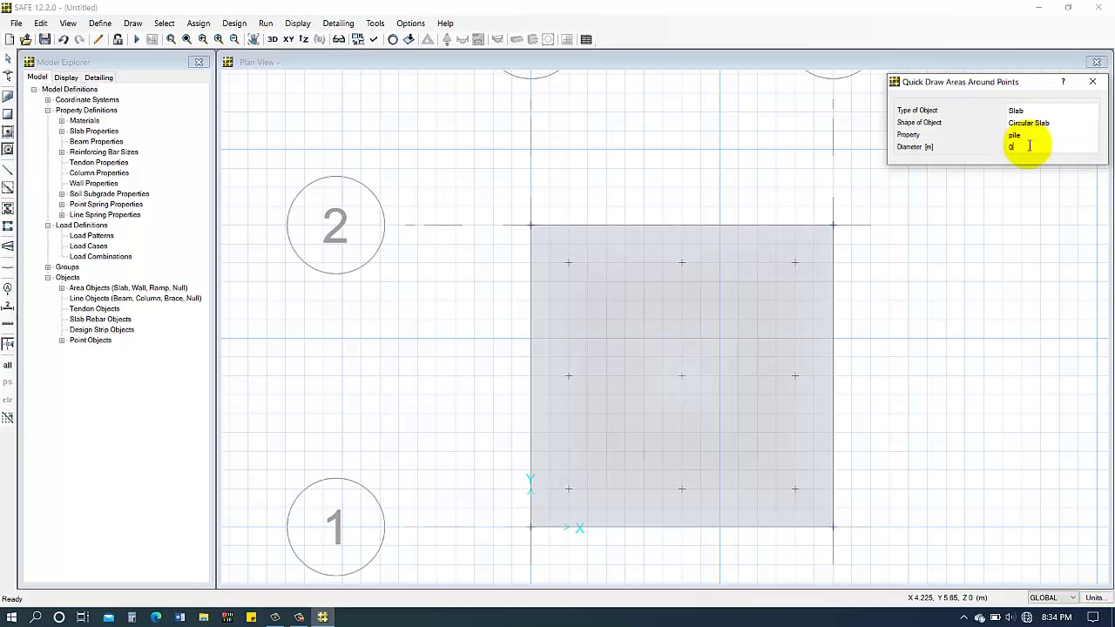
{"action": "type", "text": ".5"}
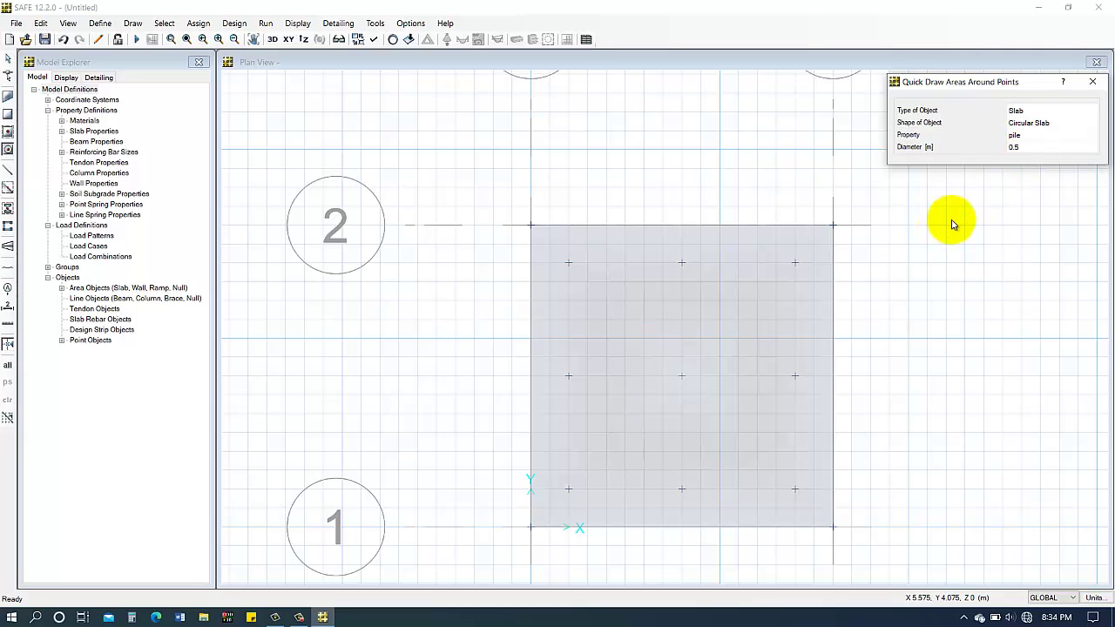
{"action": "key", "text": "Return"}
Draw circular pile areas around all nine pile points on the pile cap
{"action": "left_click", "coordinate": [568, 262]}
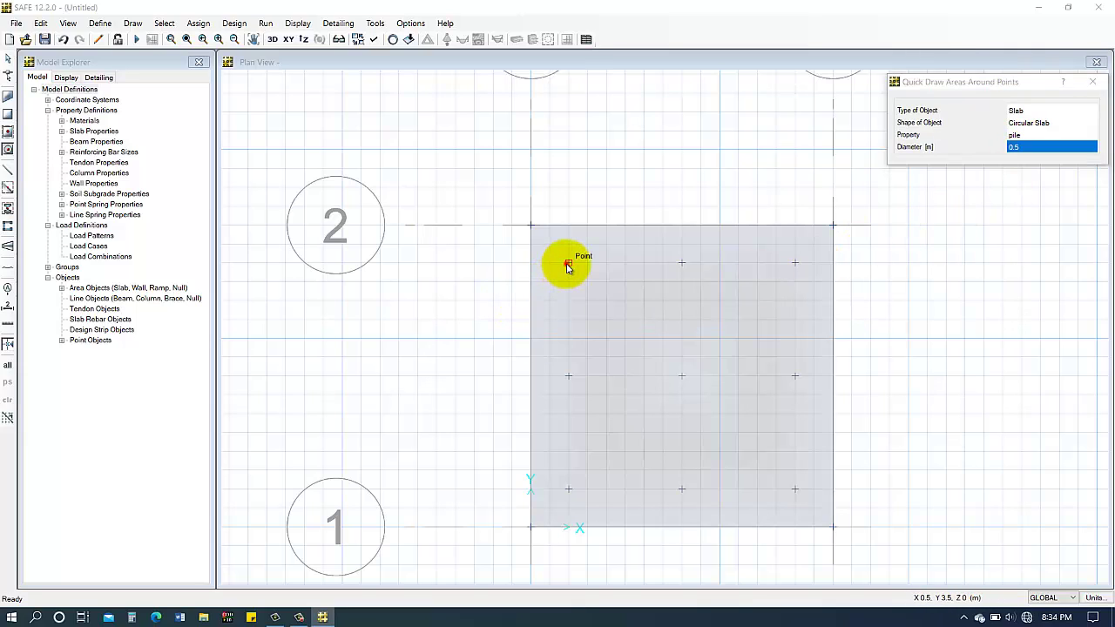
{"action": "left_click", "coordinate": [681, 263]}
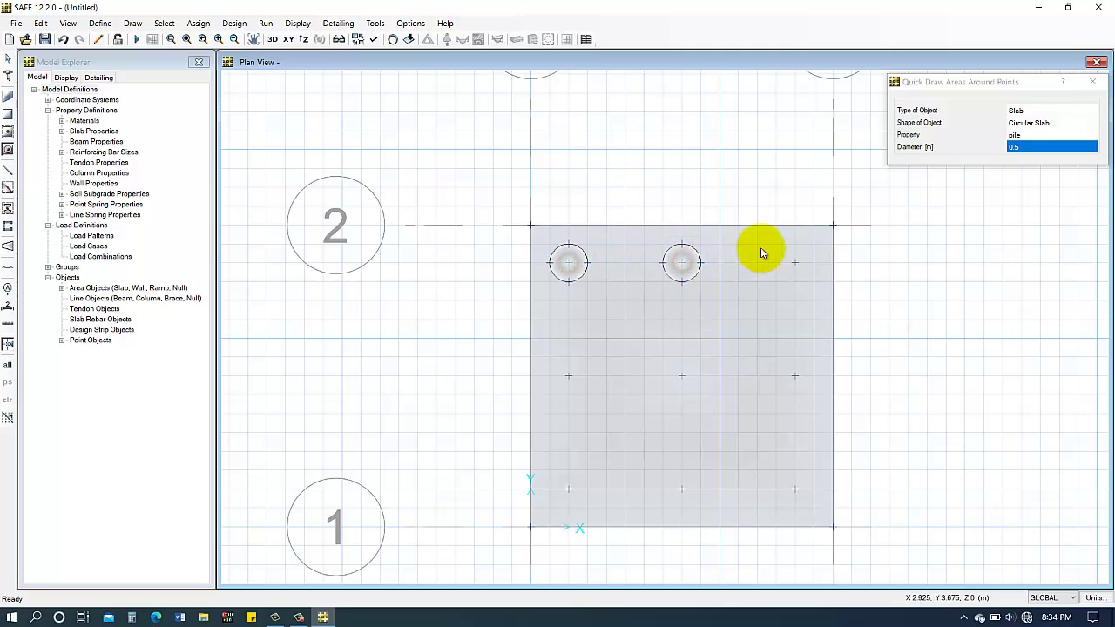
{"action": "left_click", "coordinate": [795, 263]}
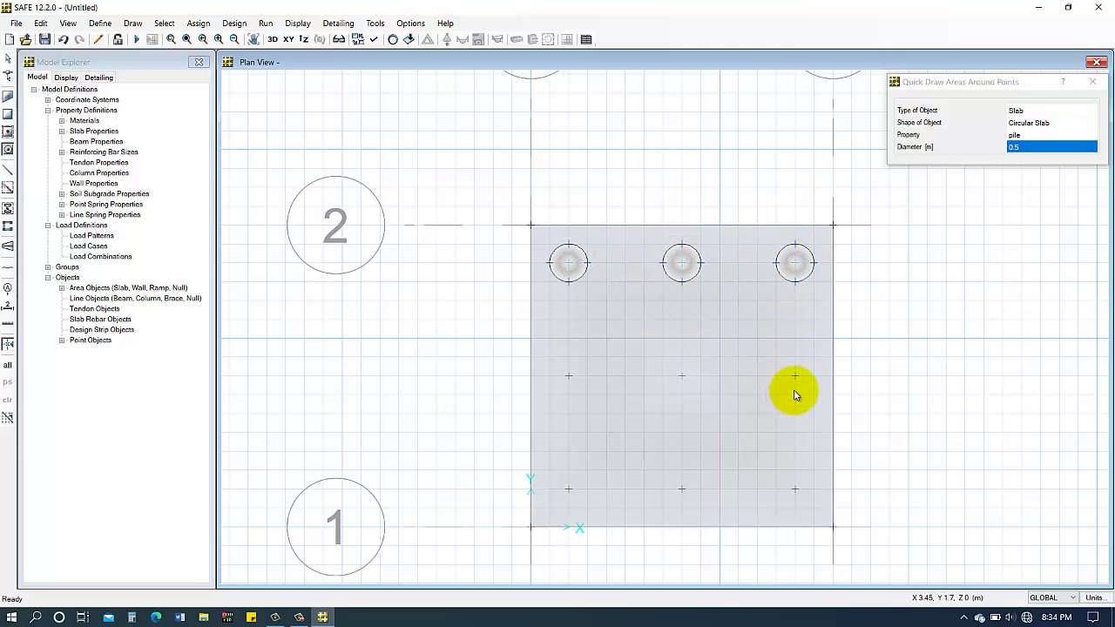
{"action": "left_click", "coordinate": [682, 375]}
{"action": "left_click", "coordinate": [567, 377]}
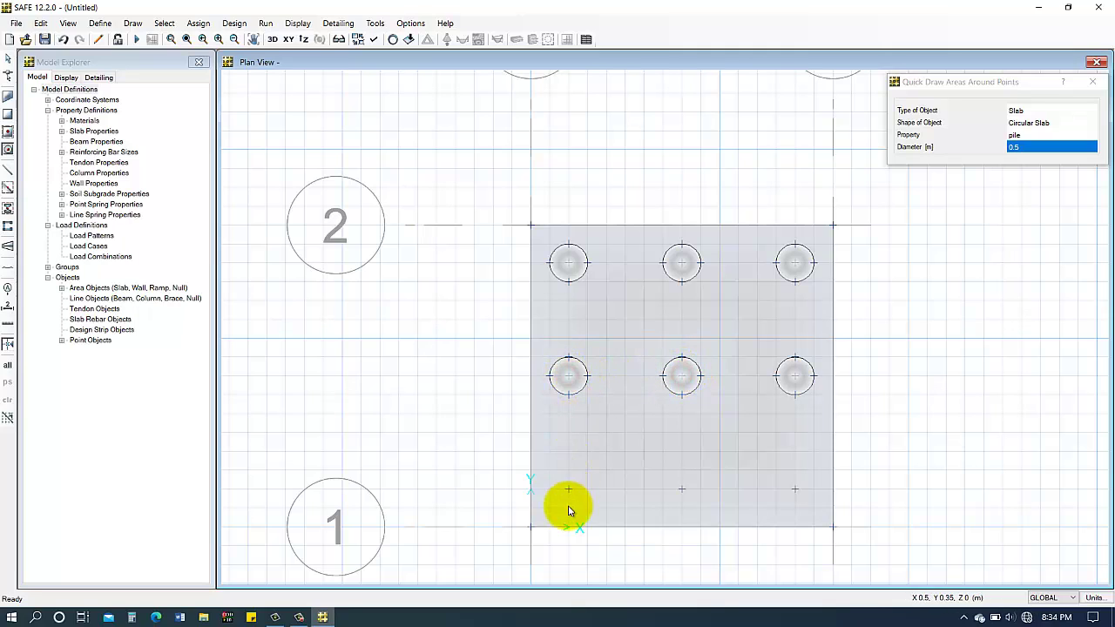
{"action": "left_click", "coordinate": [683, 488]}
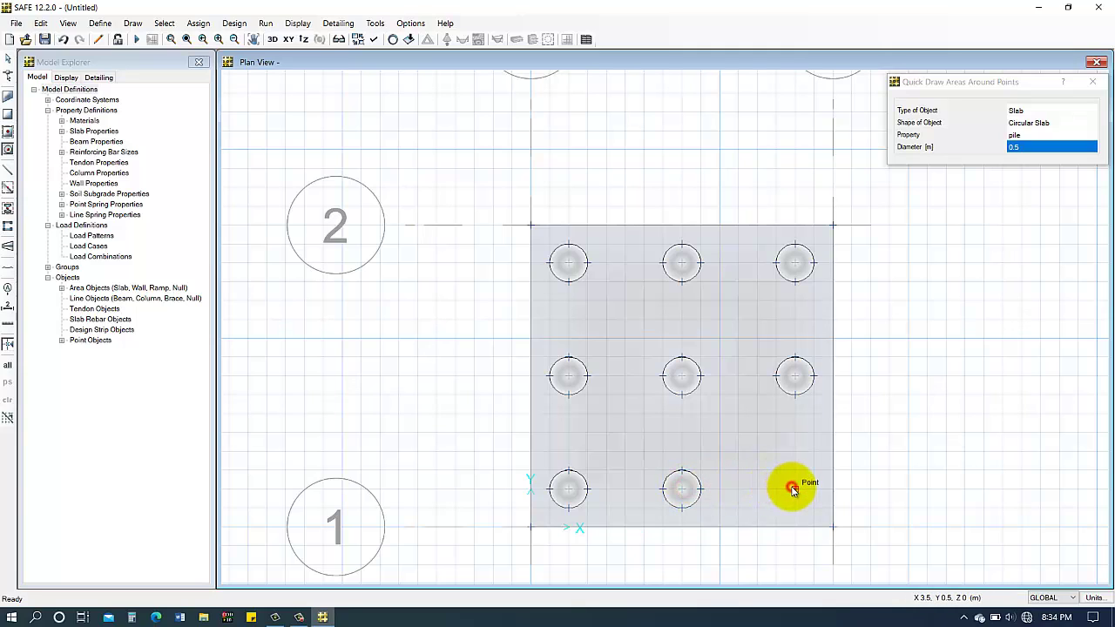
{"action": "left_click", "coordinate": [792, 490]}
Draw a 0.5 m by 0.5 m rectangular slab with the column property around the centre pile point and exit the drawing mode
{"action": "left_click", "coordinate": [998, 127]}
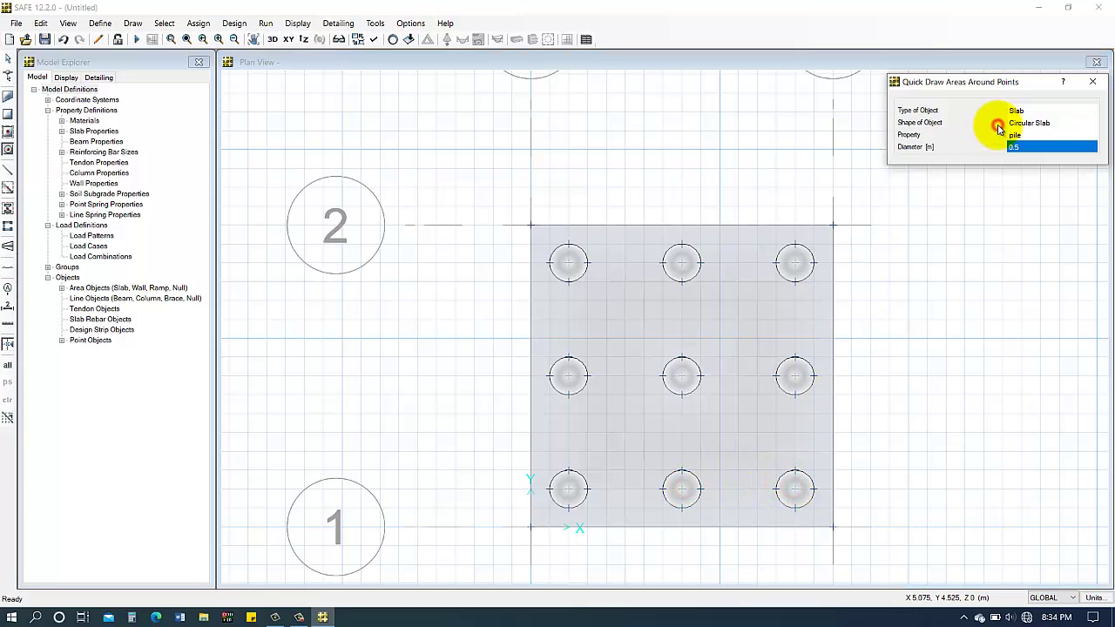
{"action": "left_click", "coordinate": [1041, 123]}
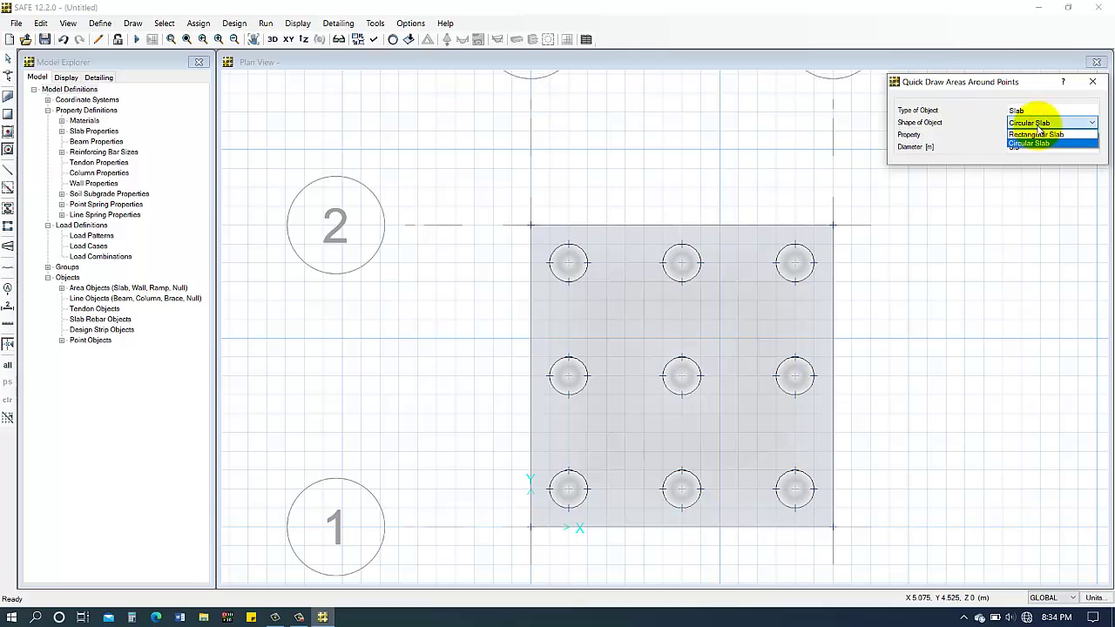
{"action": "left_click", "coordinate": [1033, 134]}
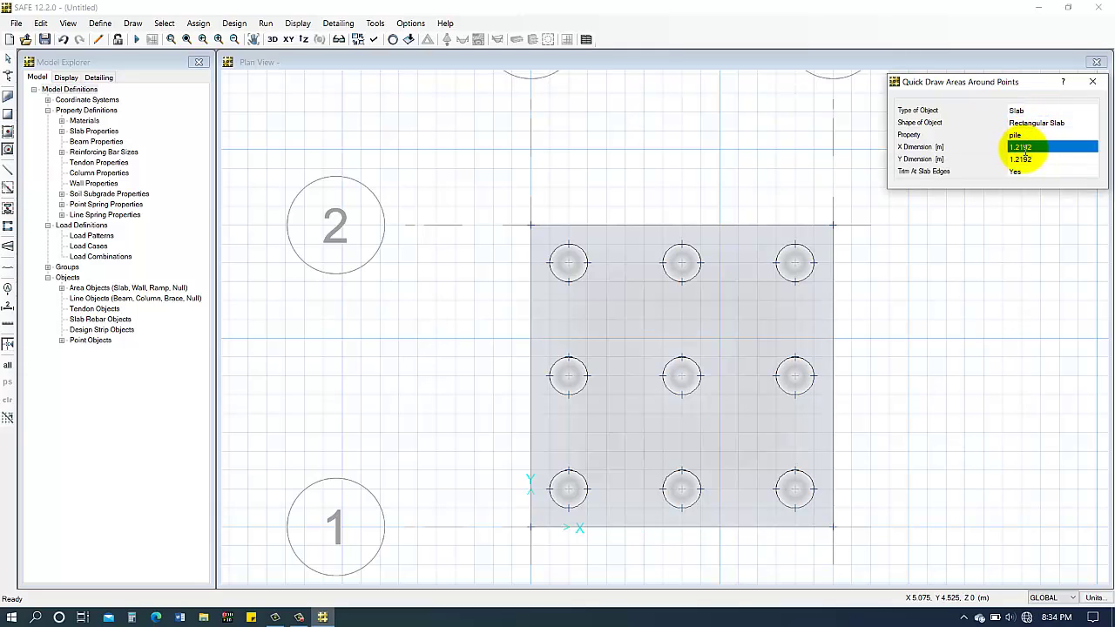
{"action": "type", "text": "0.5"}
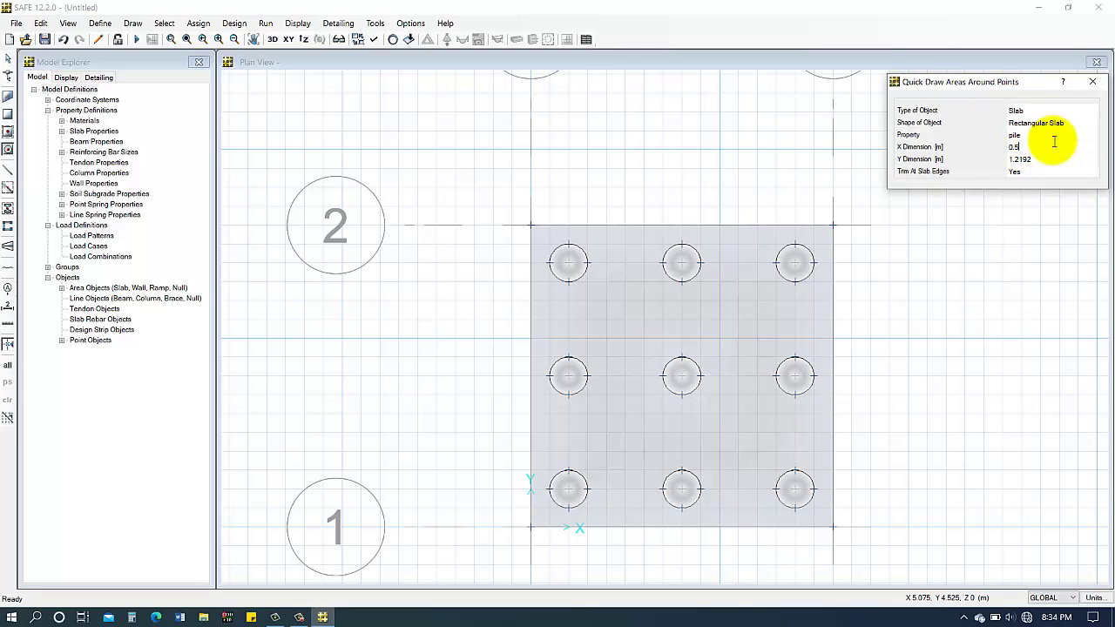
{"action": "left_click", "coordinate": [1045, 160]}
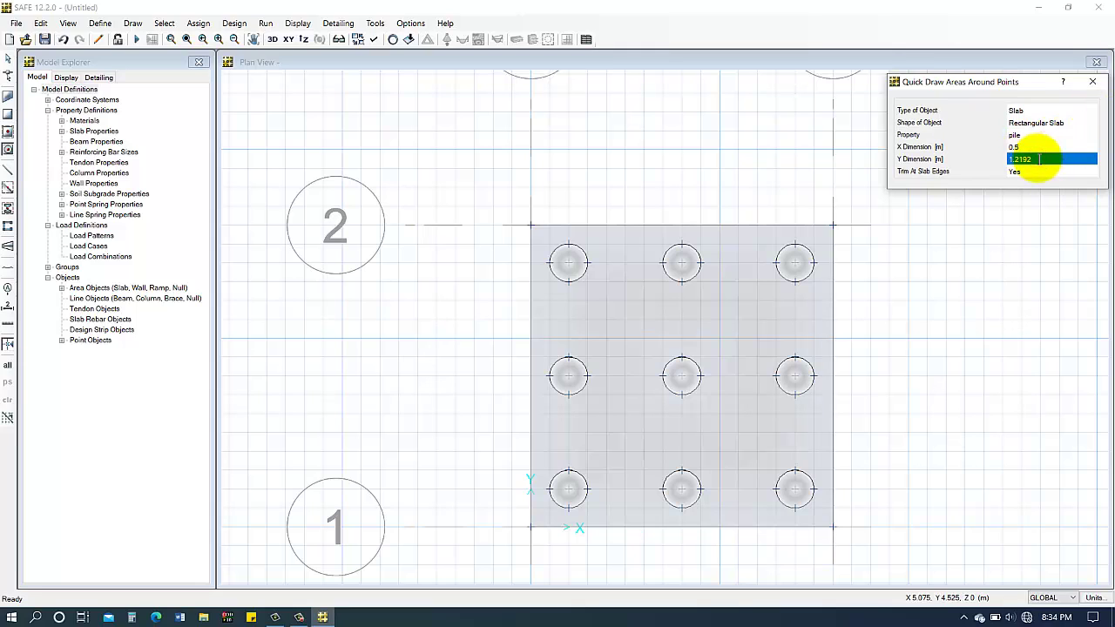
{"action": "left_click", "coordinate": [1050, 132]}
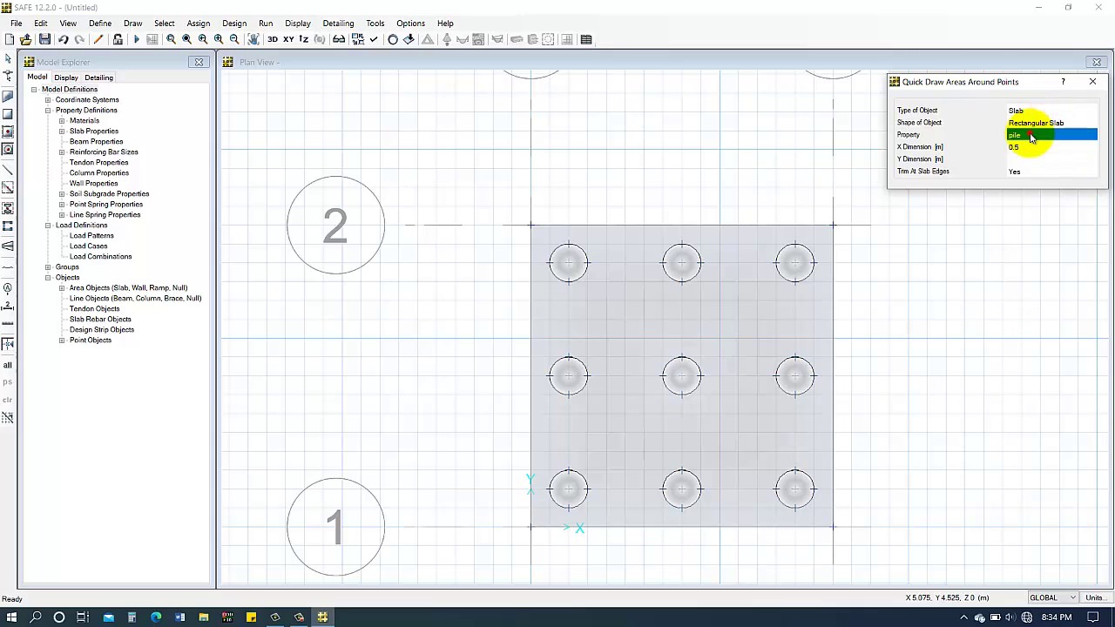
{"action": "left_click", "coordinate": [1036, 138]}
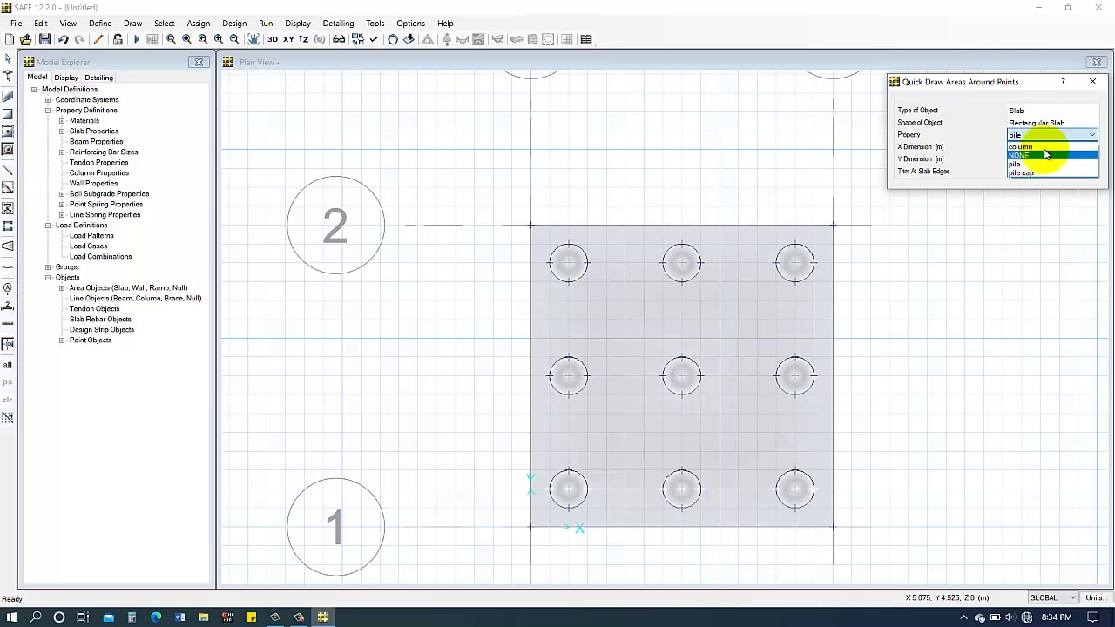
{"action": "left_click", "coordinate": [1041, 146]}
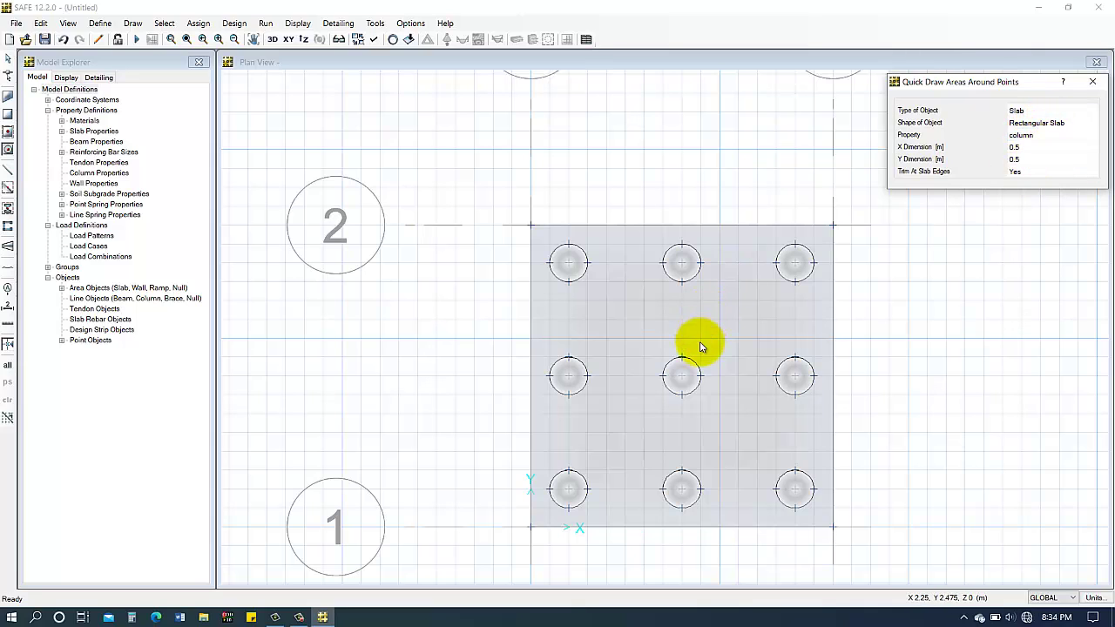
{"action": "left_click", "coordinate": [682, 379]}
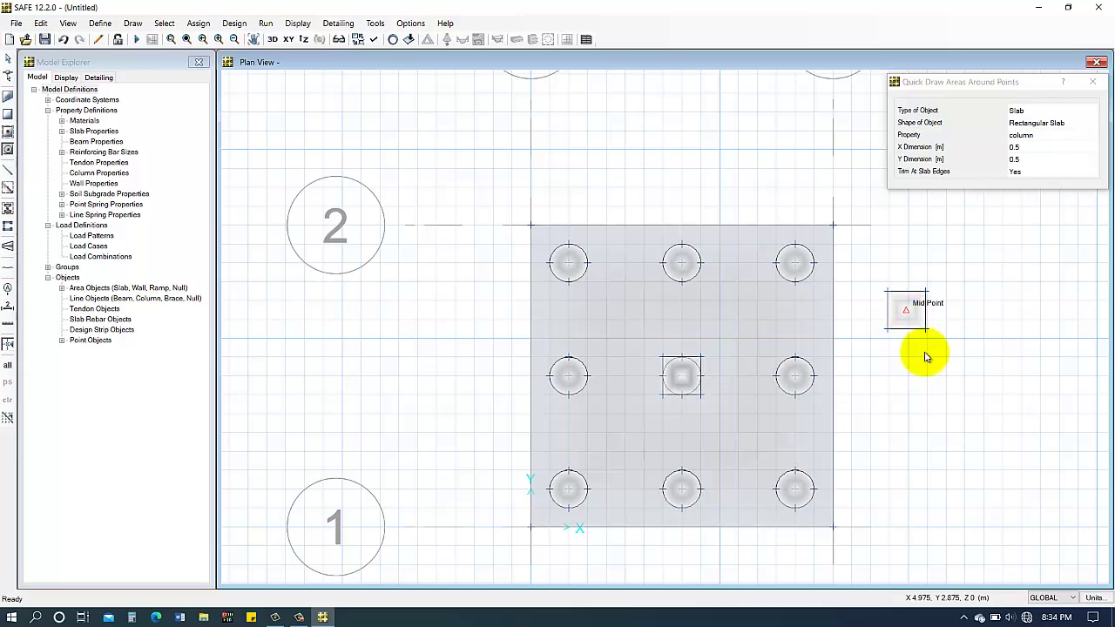
{"action": "left_click", "coordinate": [917, 313]}
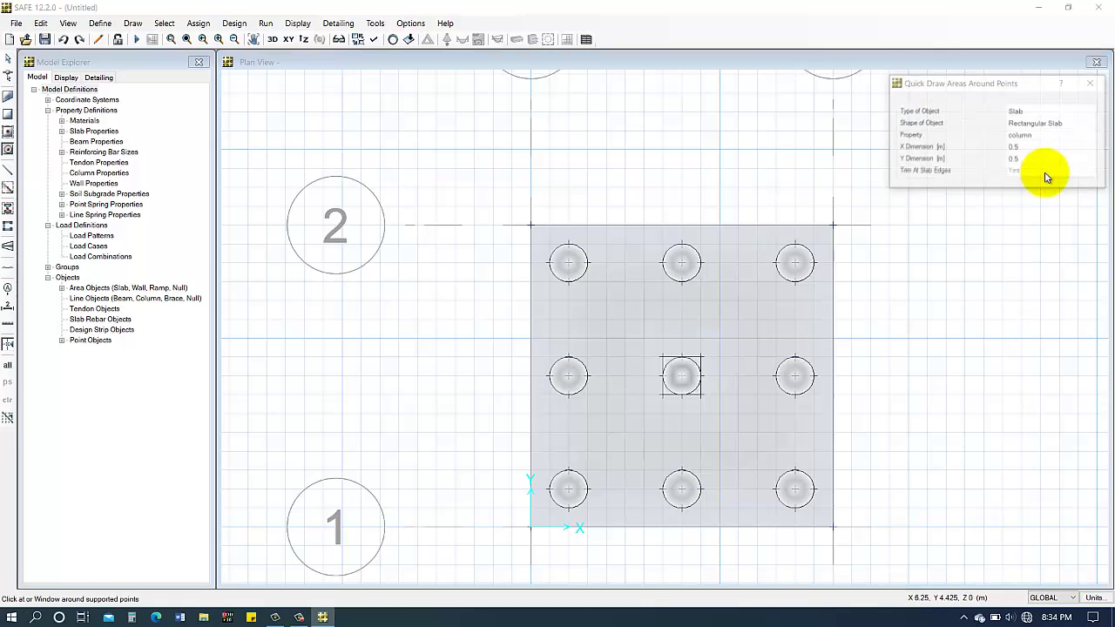
{"action": "key", "text": "Escape"}
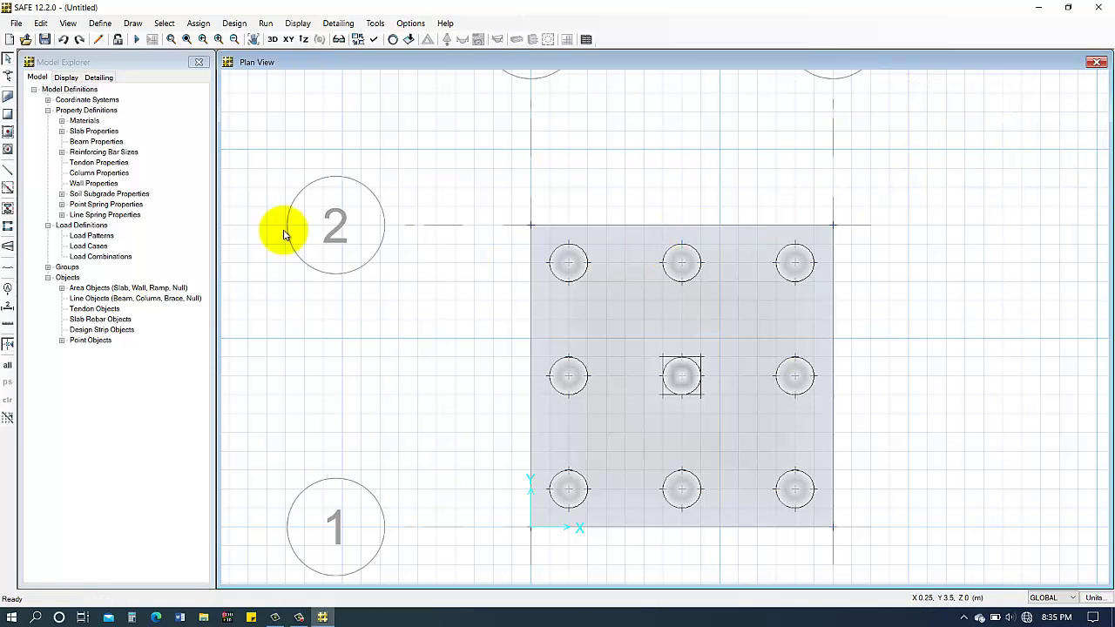
{"action": "left_click", "coordinate": [132, 22]}
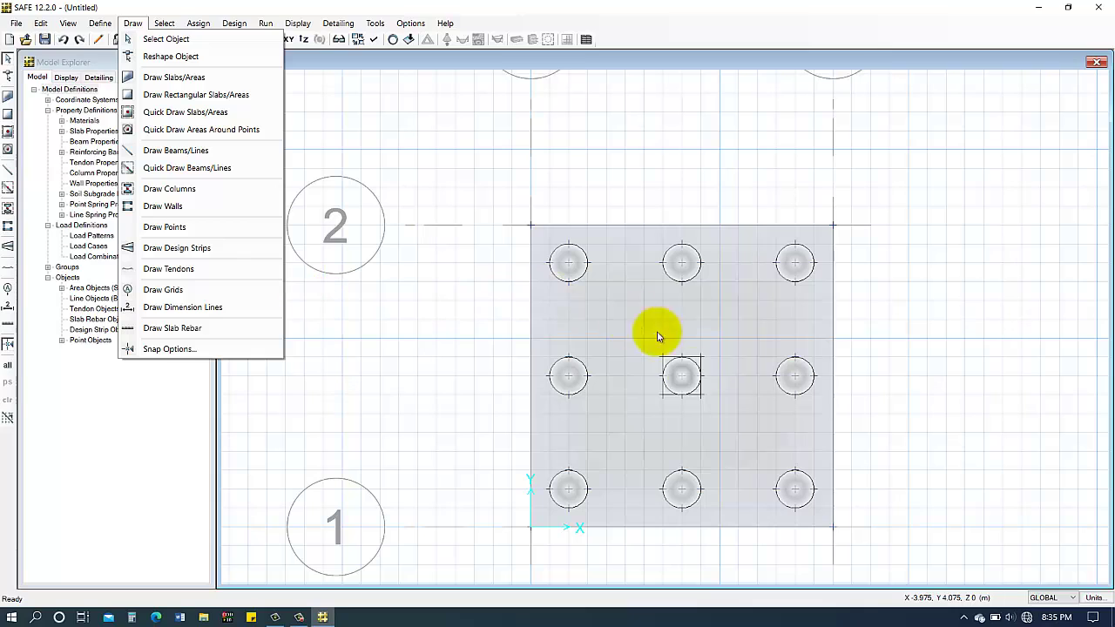
{"action": "left_click", "coordinate": [132, 23]}
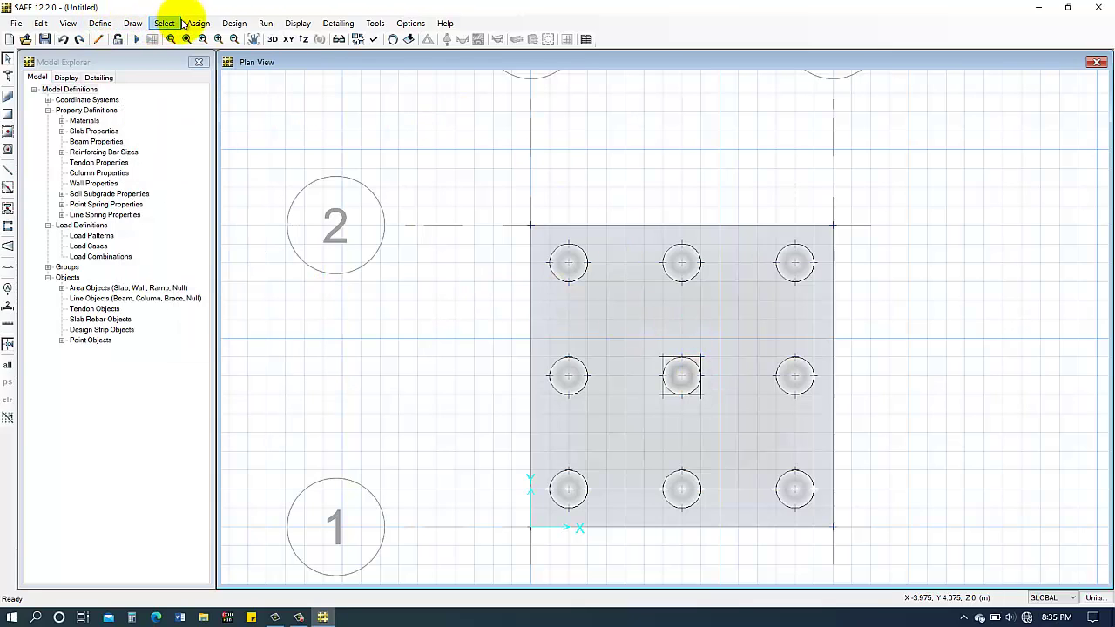
Select all nine pile points on the pile cap and assign them the "pile spring" point spring property
{"action": "left_click", "coordinate": [569, 264]}
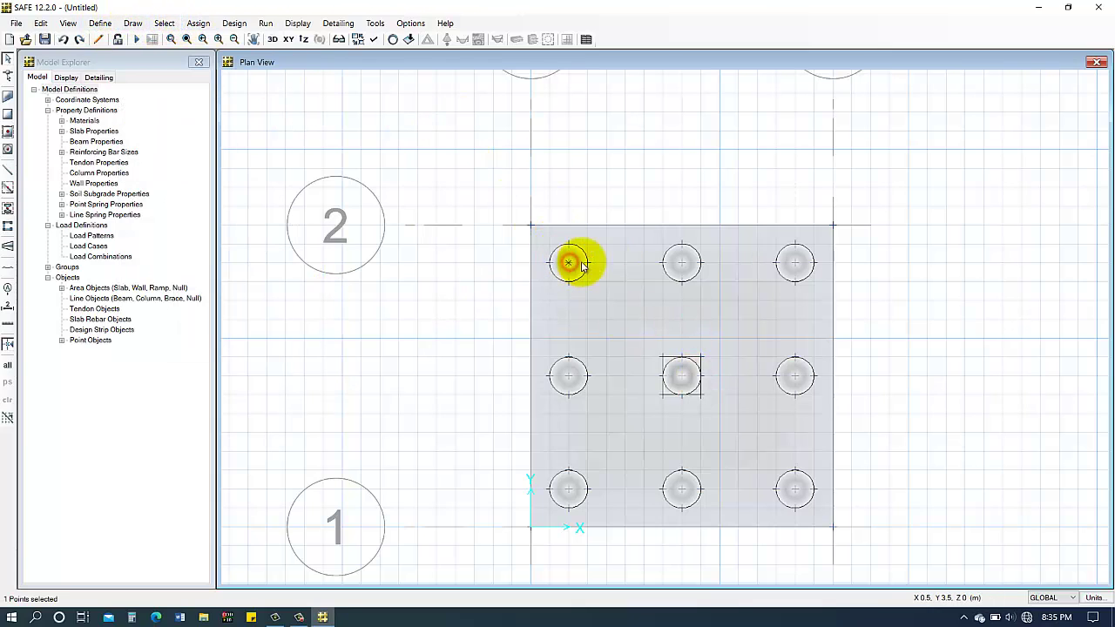
{"action": "left_click", "coordinate": [682, 263]}
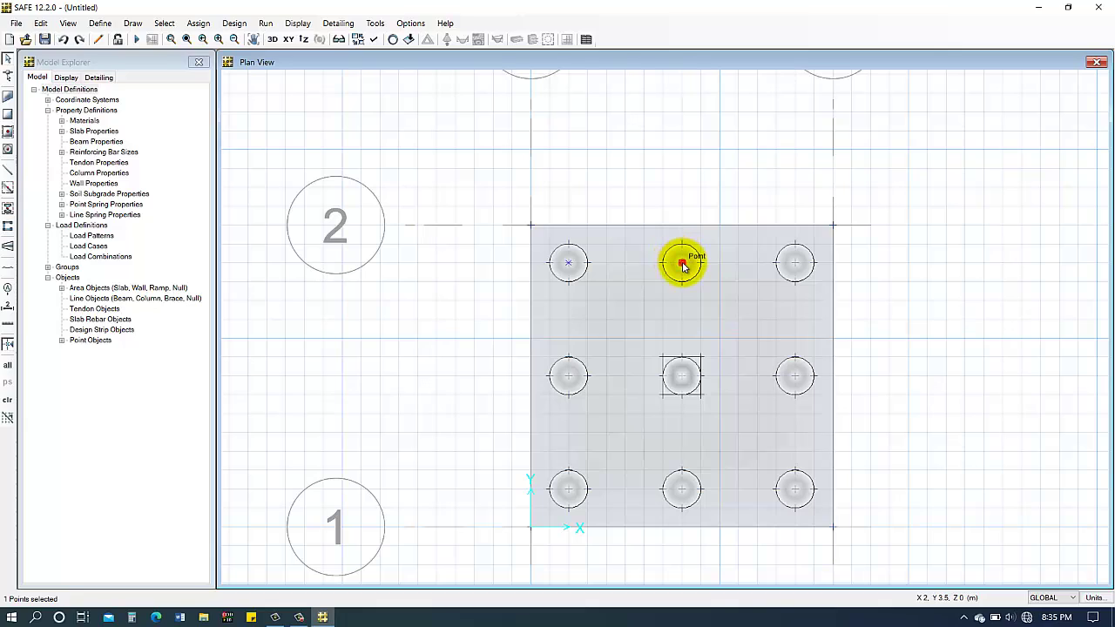
{"action": "left_click", "coordinate": [795, 264]}
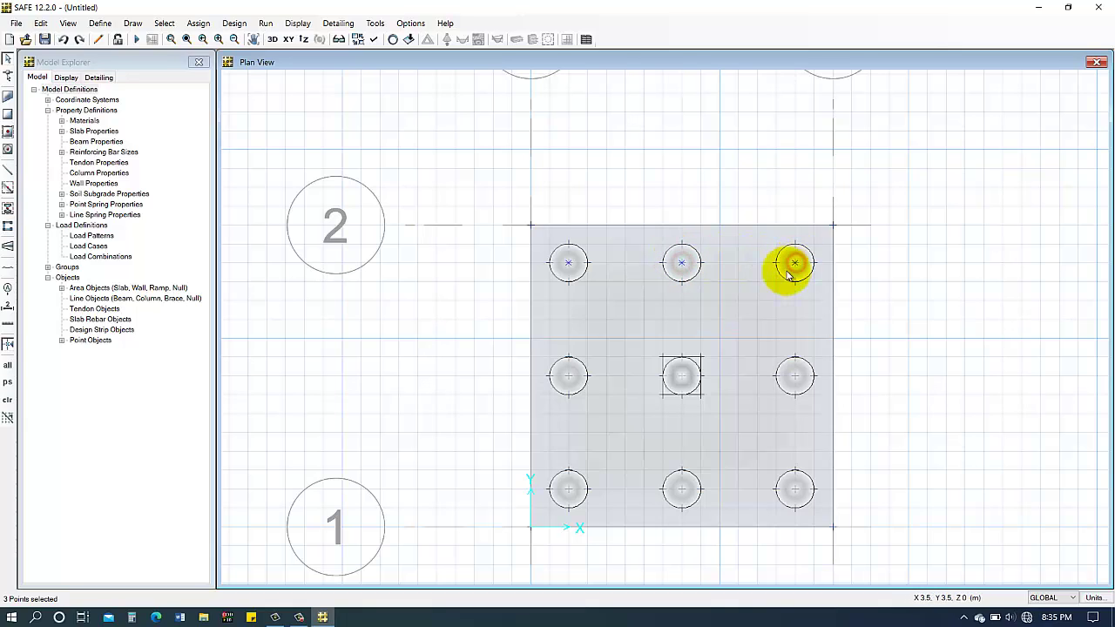
{"action": "left_click", "coordinate": [682, 376]}
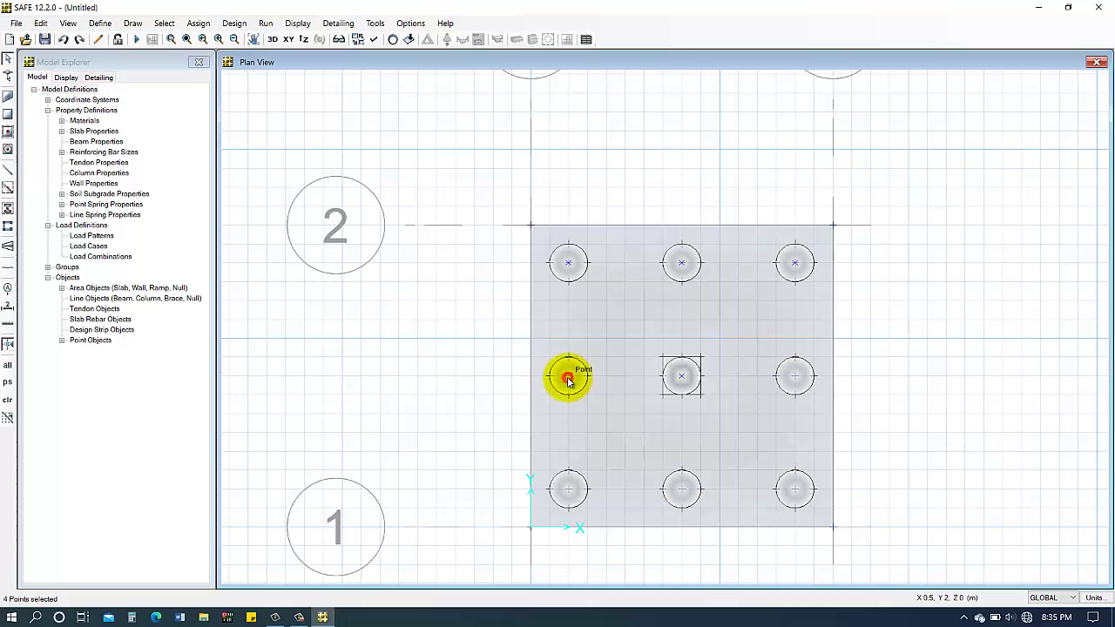
{"action": "left_click", "coordinate": [568, 378]}
{"action": "left_click", "coordinate": [568, 491]}
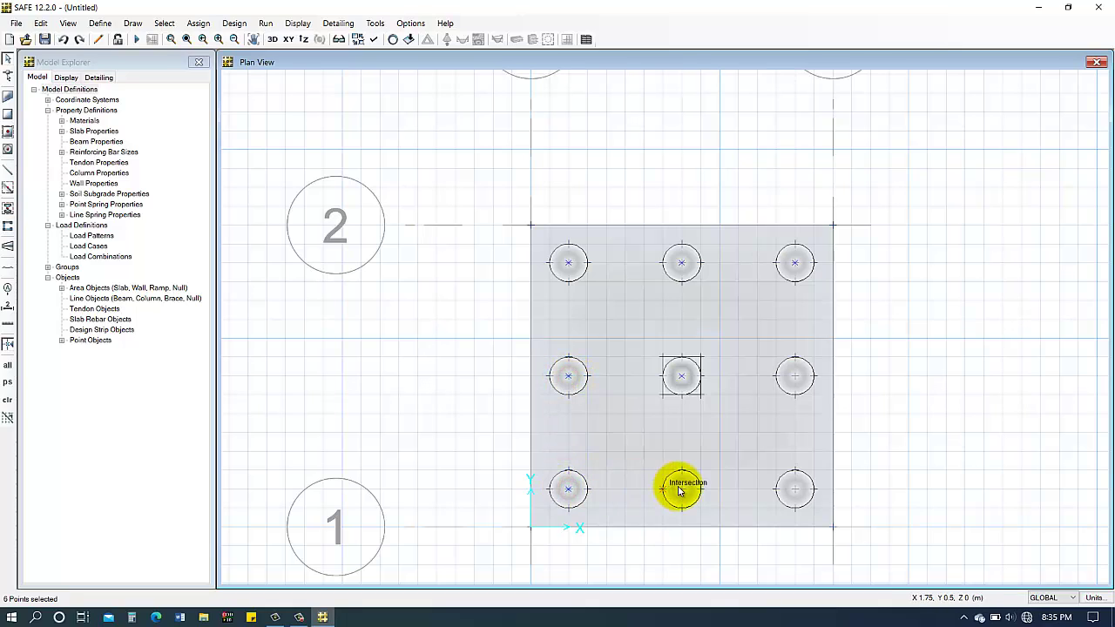
{"action": "left_click", "coordinate": [683, 492]}
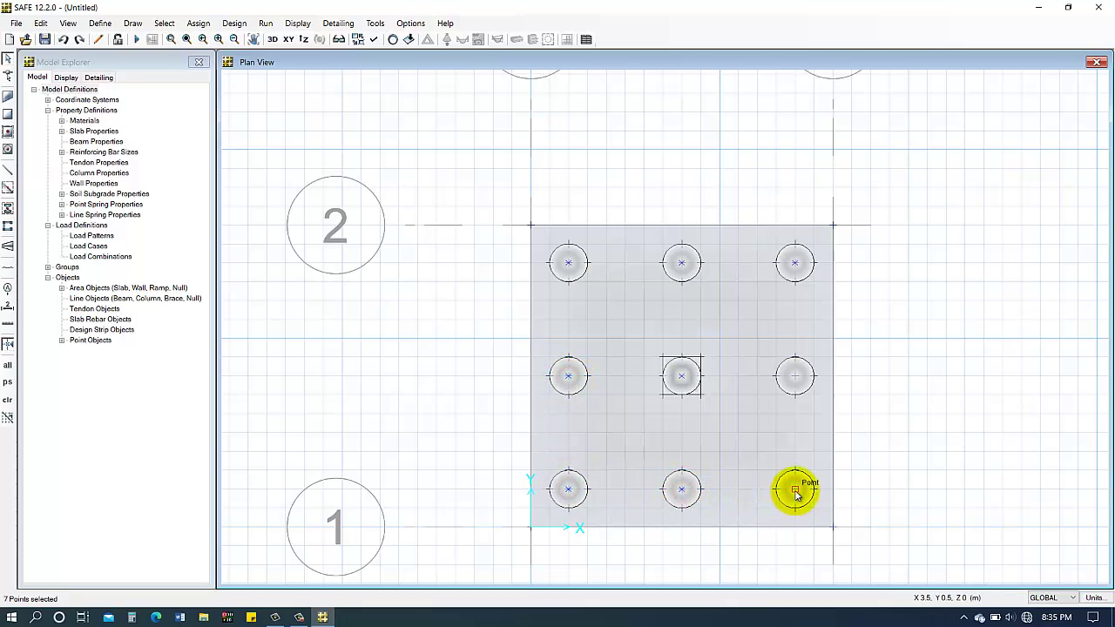
{"action": "left_click", "coordinate": [795, 491]}
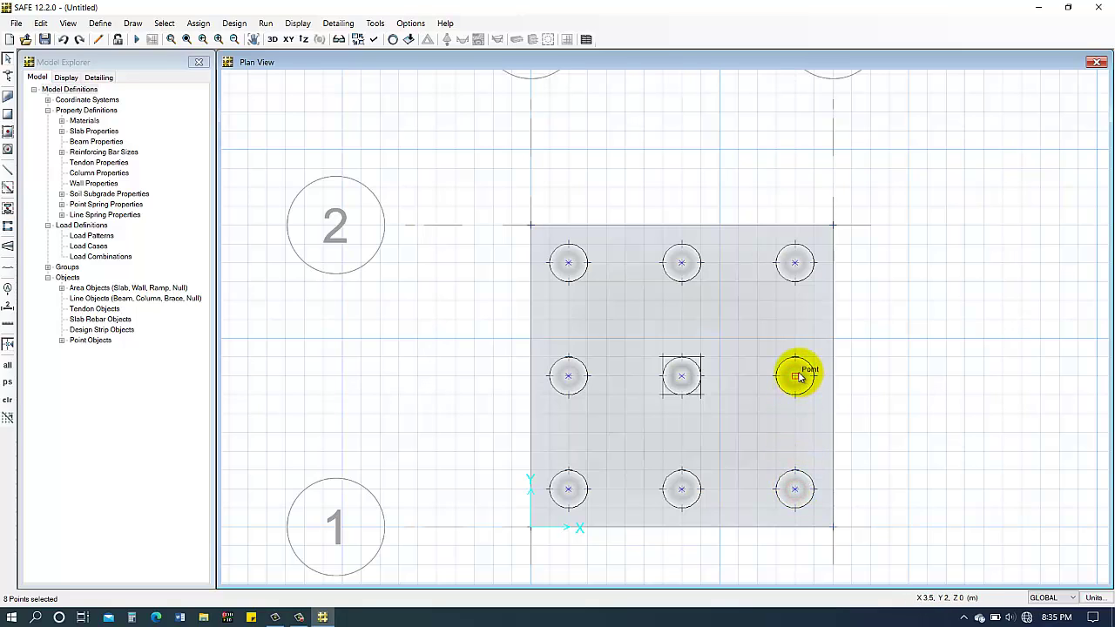
{"action": "left_click", "coordinate": [794, 377]}
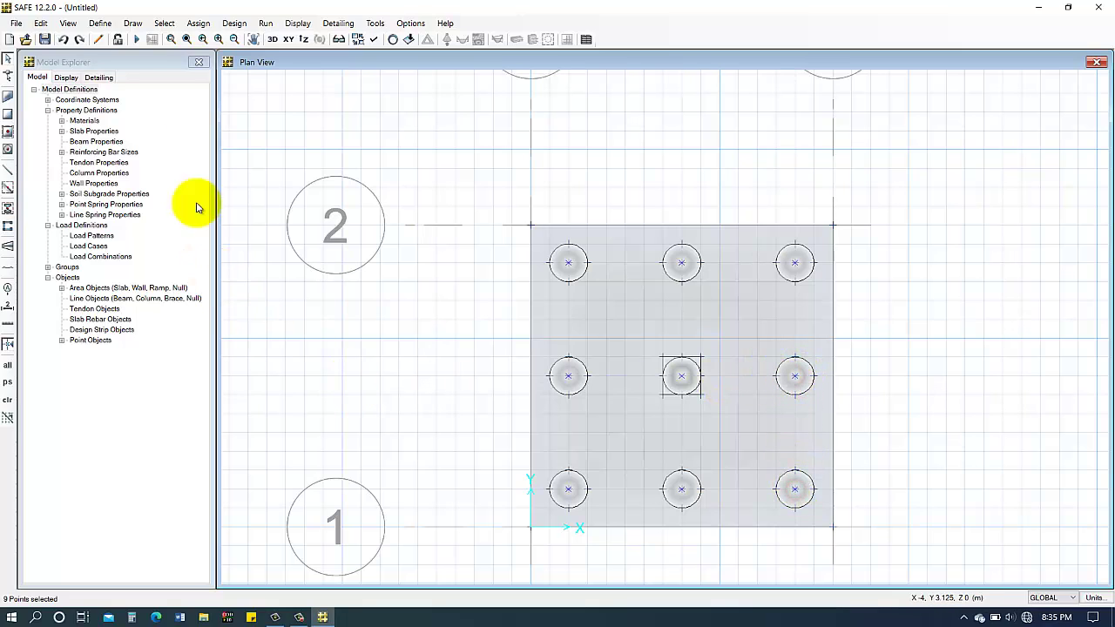
{"action": "left_click", "coordinate": [197, 22]}
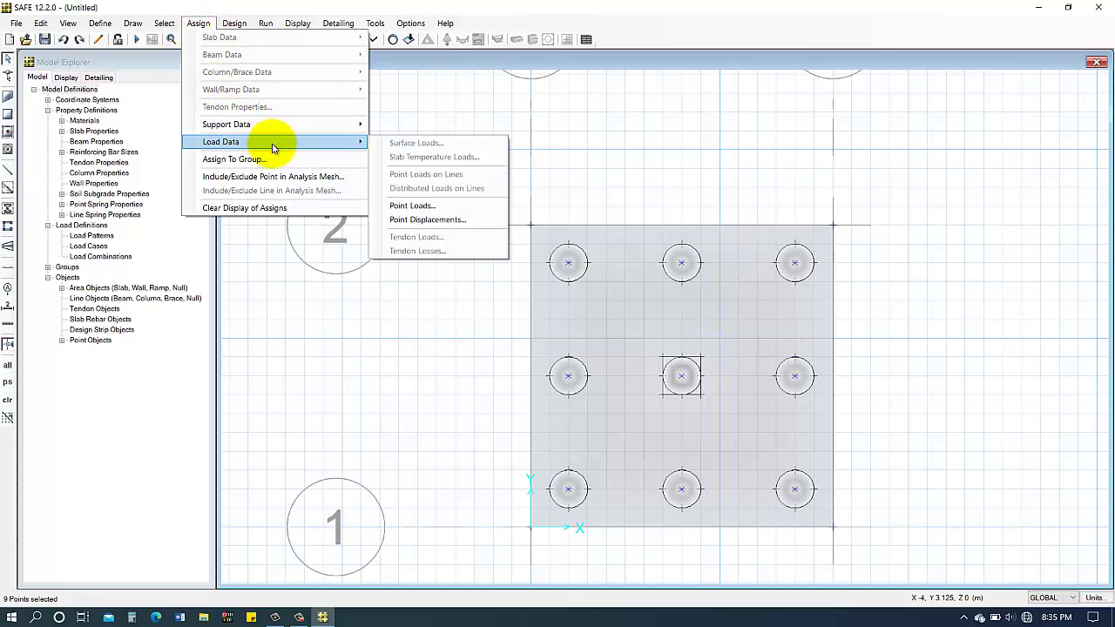
{"action": "key", "text": "Escape"}
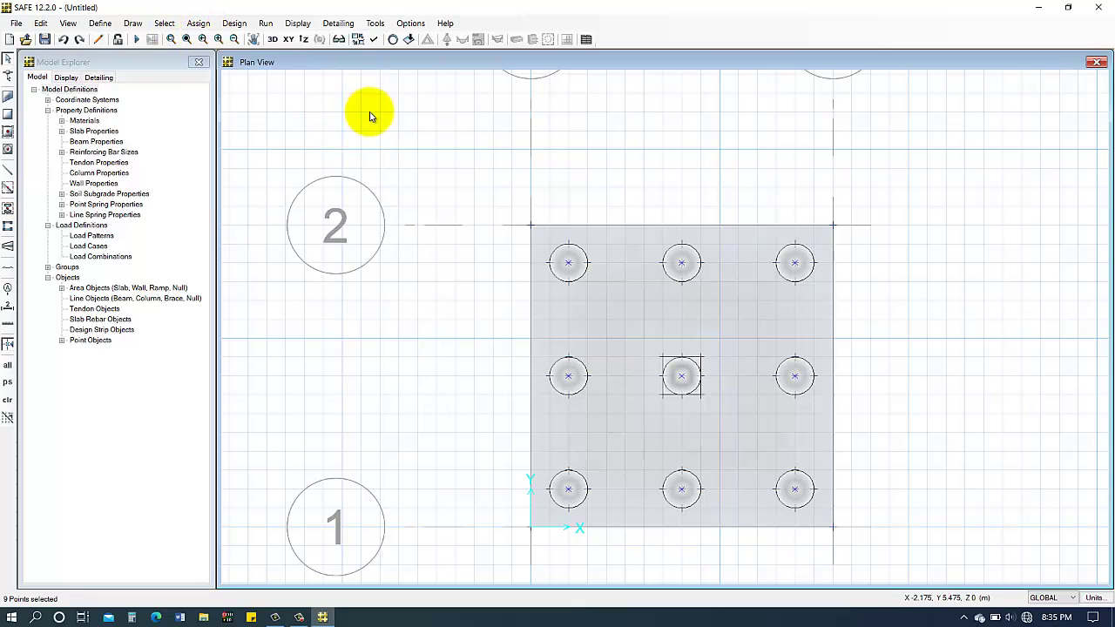
{"action": "left_click", "coordinate": [199, 23]}
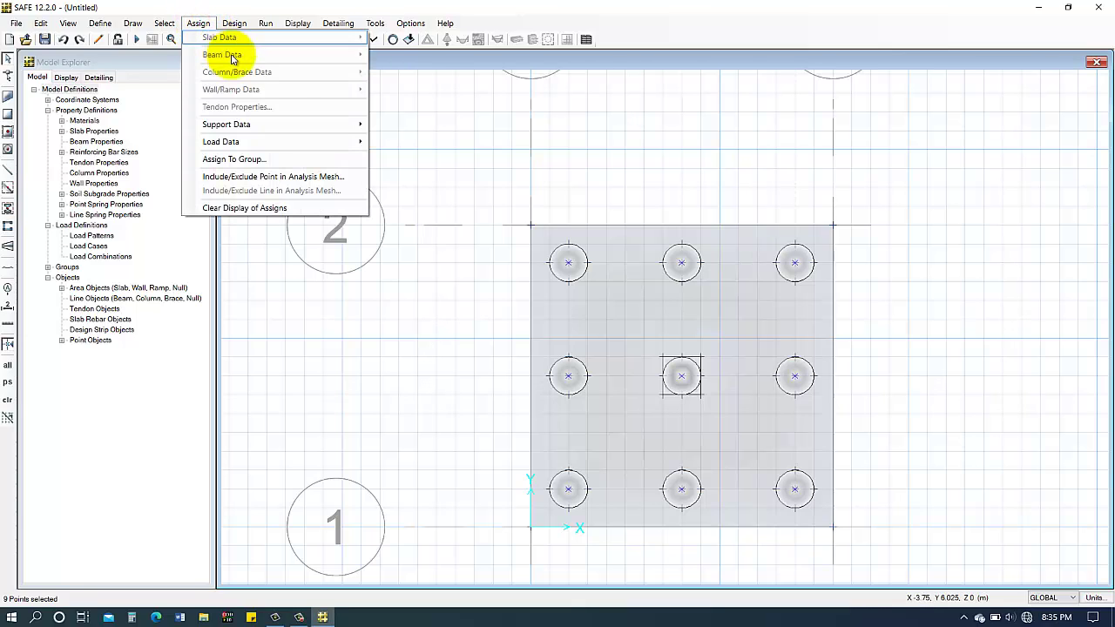
{"action": "mouse_move", "coordinate": [349, 131]}
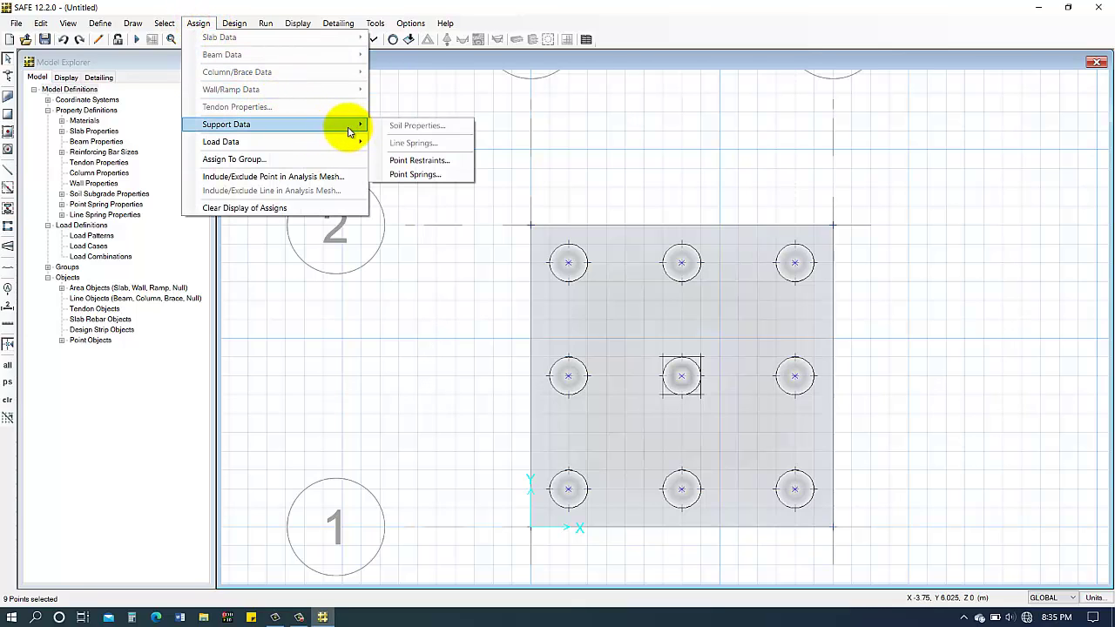
{"action": "left_click", "coordinate": [430, 177]}
{"action": "left_click", "coordinate": [444, 276]}
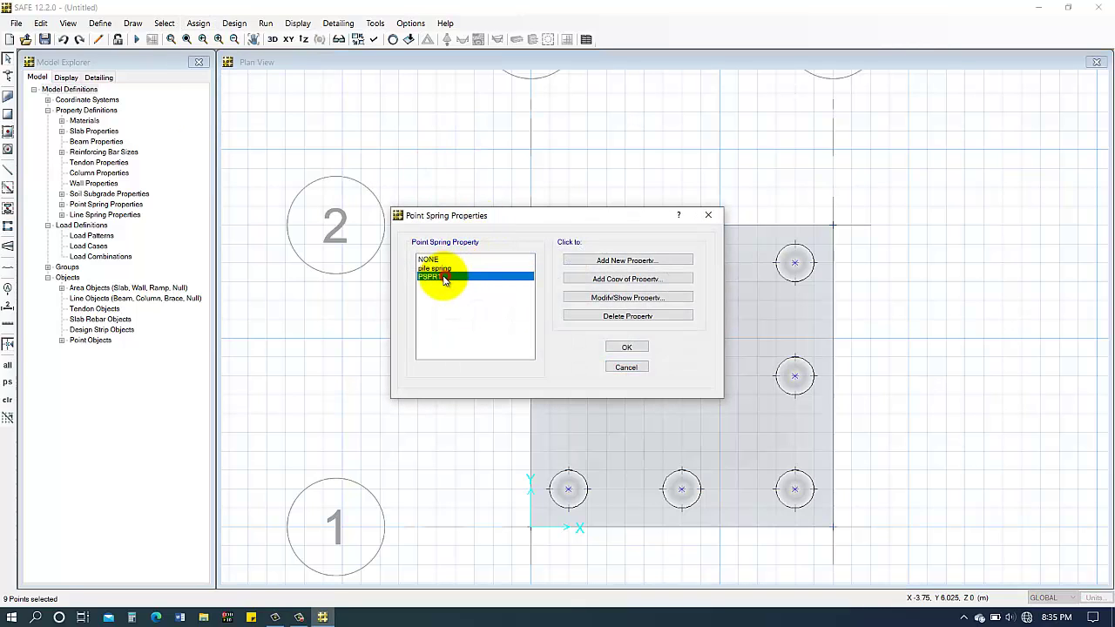
{"action": "left_click", "coordinate": [436, 267]}
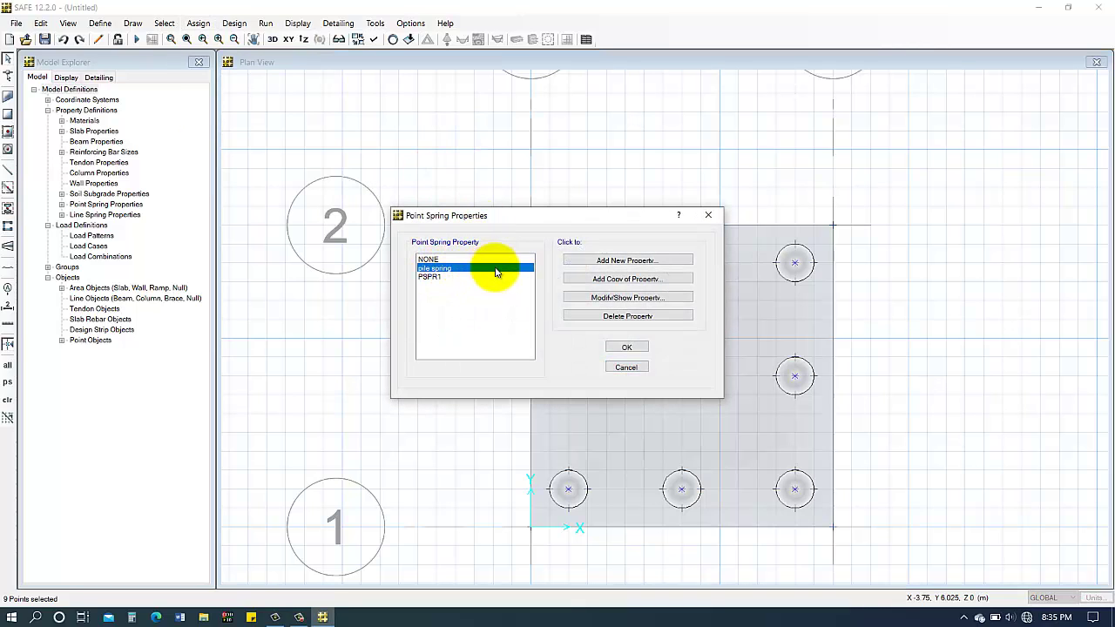
{"action": "left_click", "coordinate": [627, 350]}
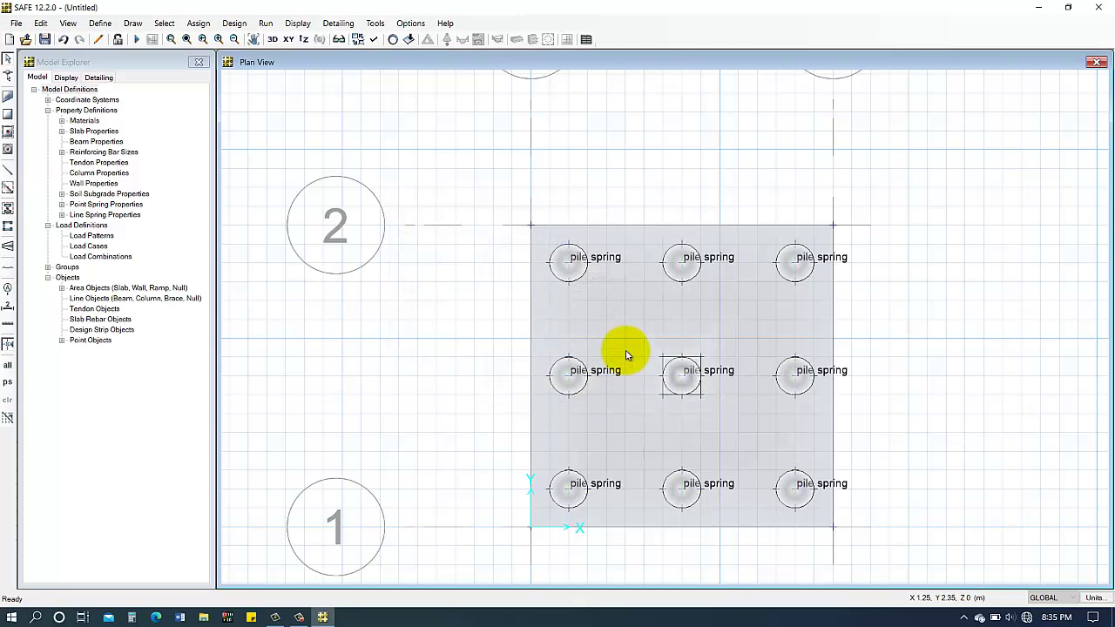
Set up a DEAD point load on the centre pile point with gravity 6500 kN, Mx 72.5 kN-m and My 410 kN-m
{"action": "left_click", "coordinate": [685, 378]}
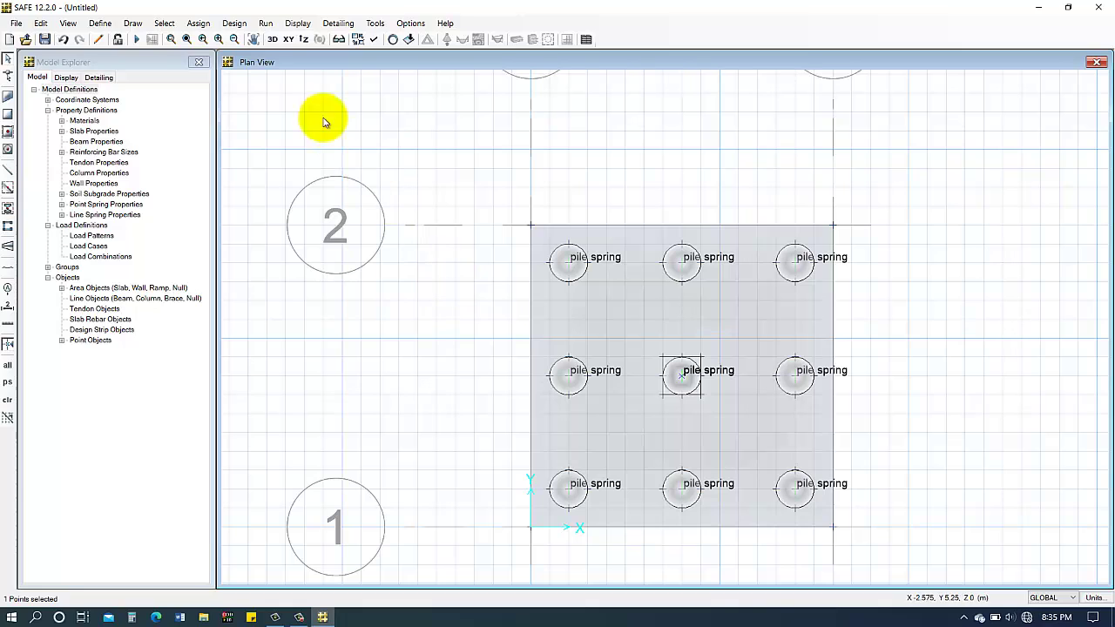
{"action": "left_click", "coordinate": [196, 23]}
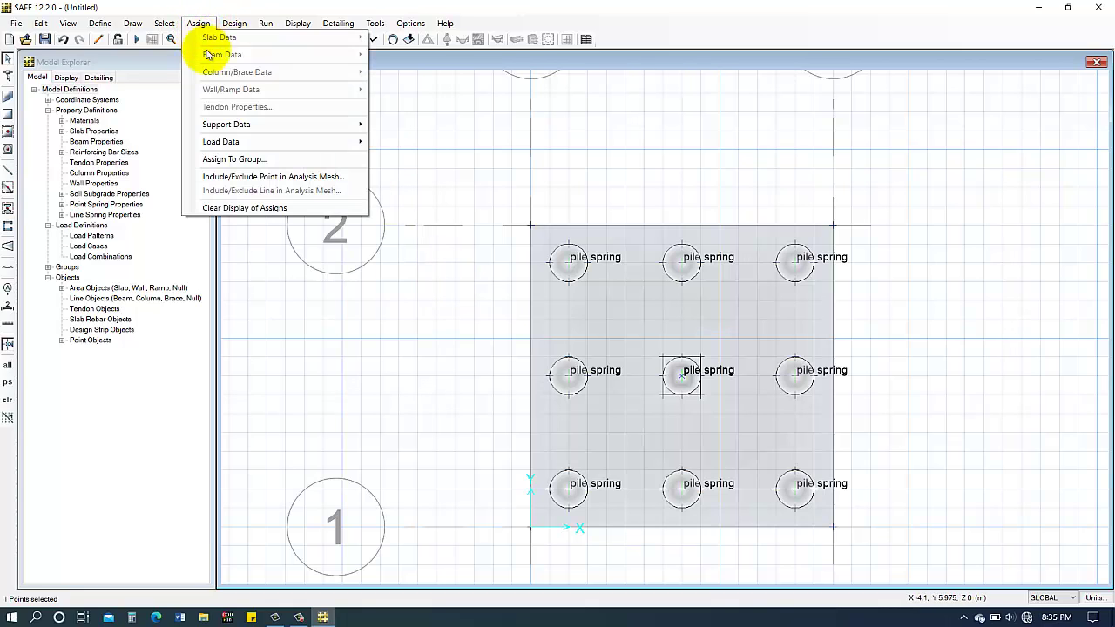
{"action": "mouse_move", "coordinate": [281, 142]}
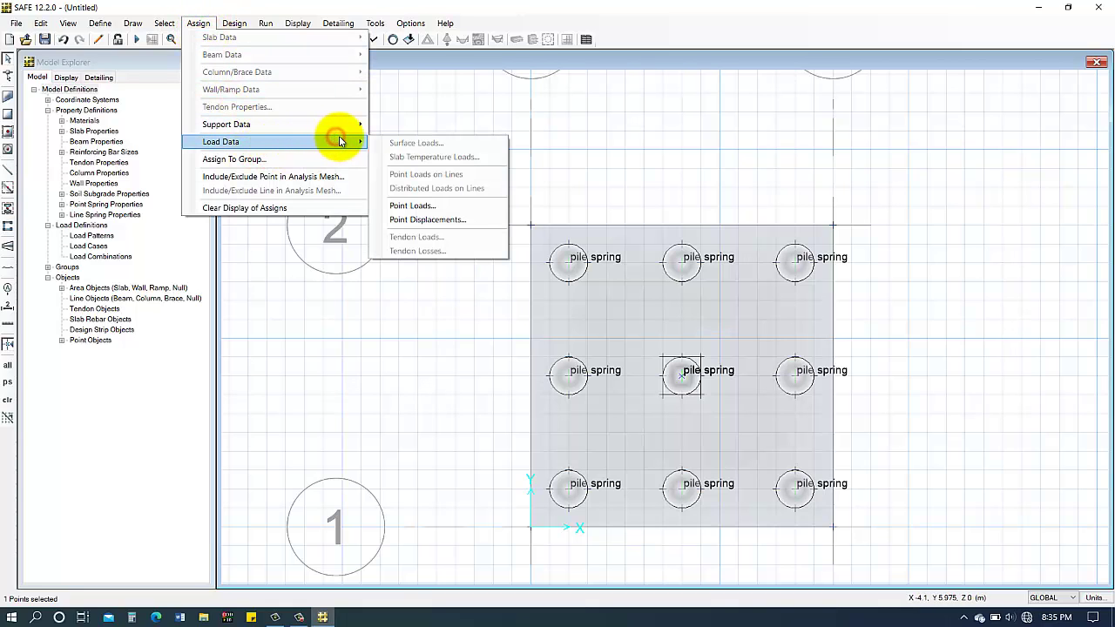
{"action": "left_click", "coordinate": [444, 207]}
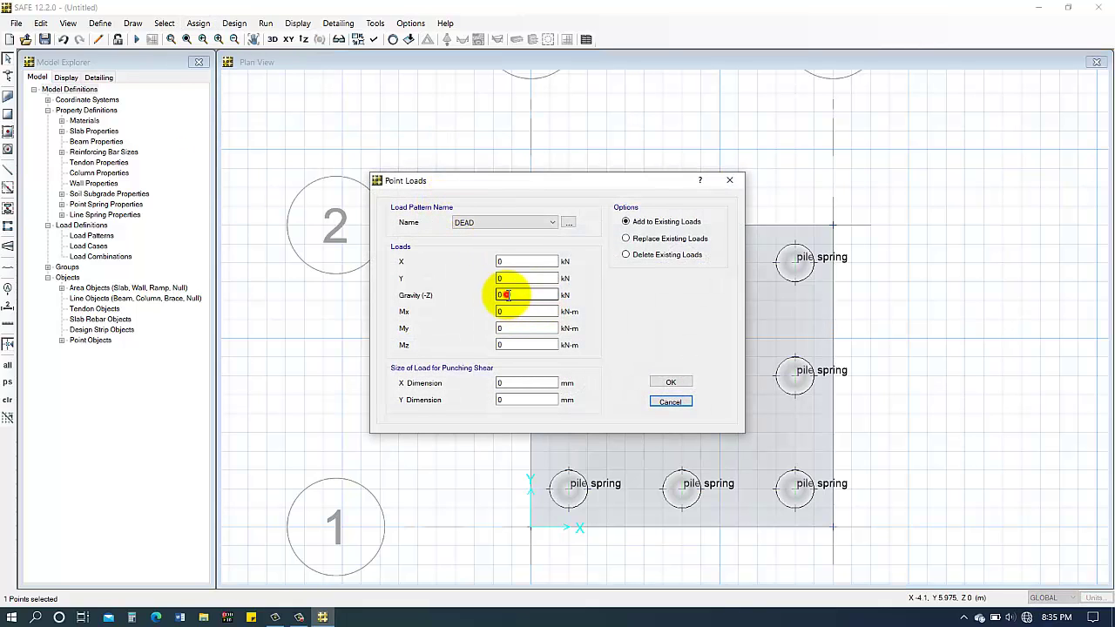
{"action": "double_click", "coordinate": [505, 294]}
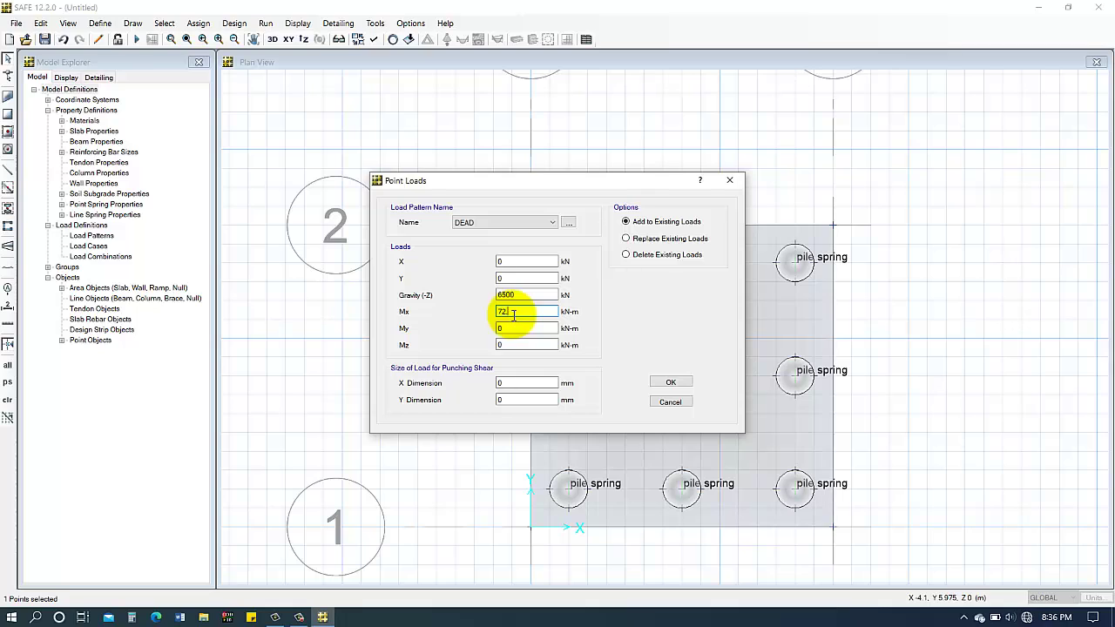
{"action": "left_click", "coordinate": [512, 315]}
{"action": "type", "text": "72.5"}
{"action": "left_click", "coordinate": [505, 327]}
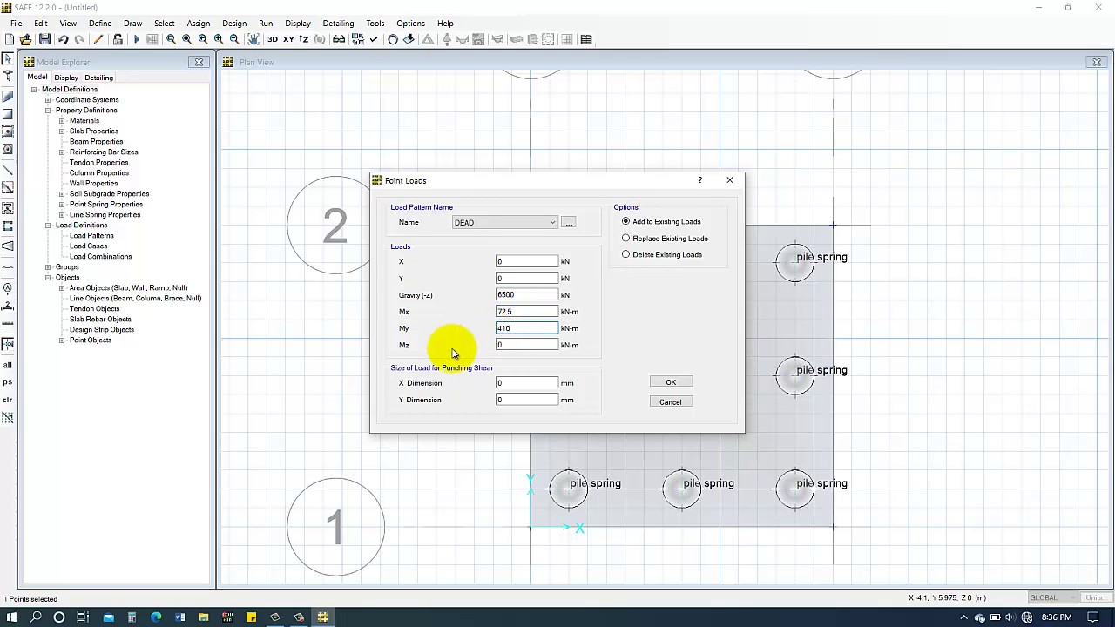
Set the point load's punching shear size to 500 mm in X and 500 mm in Y and apply the load
{"action": "left_click", "coordinate": [524, 383]}
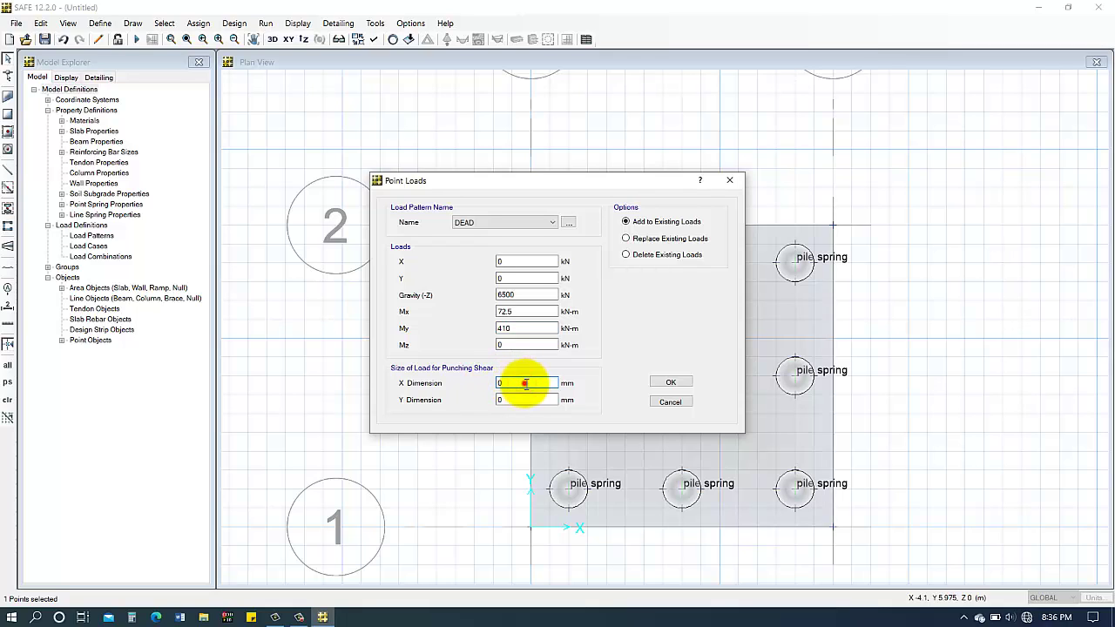
{"action": "left_click_drag", "start_coordinate": [493, 389], "coordinate": [517, 388]}
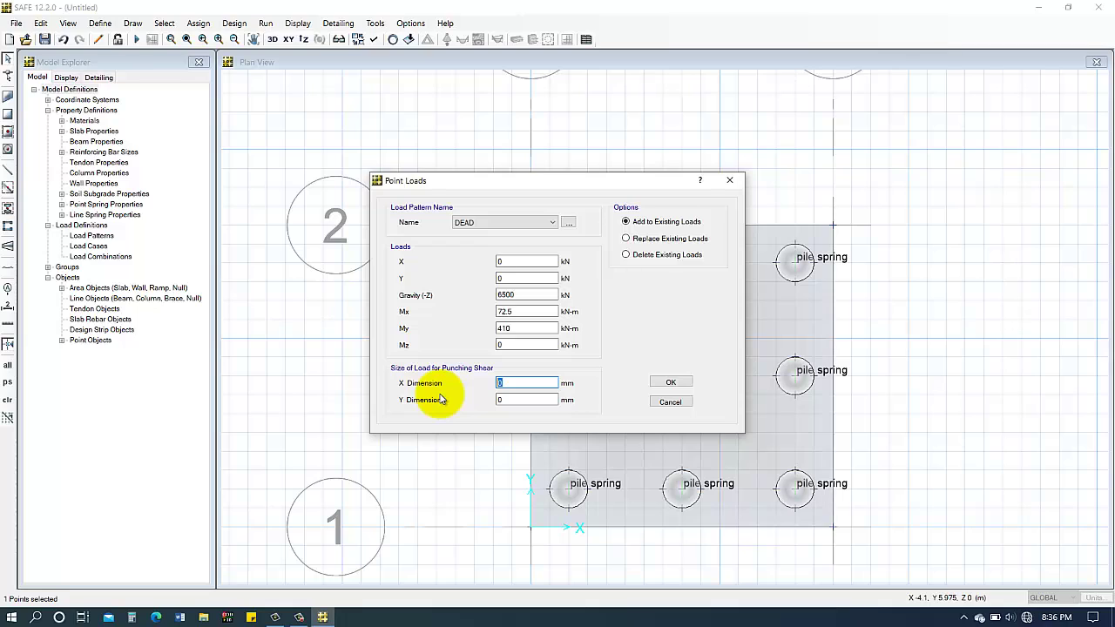
{"action": "type", "text": "500"}
{"action": "left_click", "coordinate": [508, 399]}
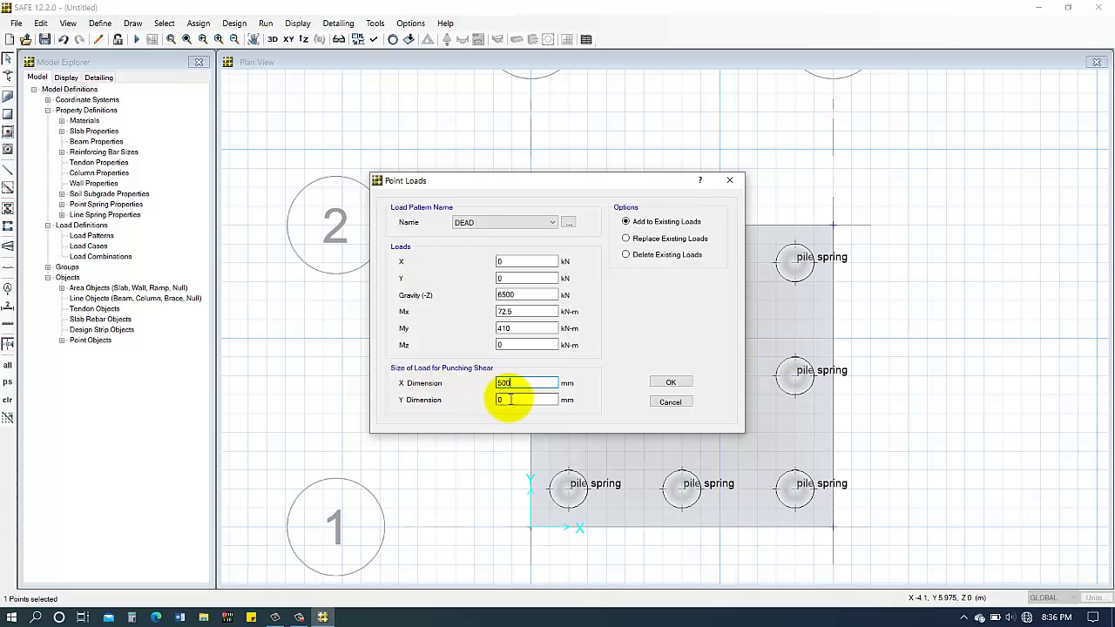
{"action": "type", "text": "500"}
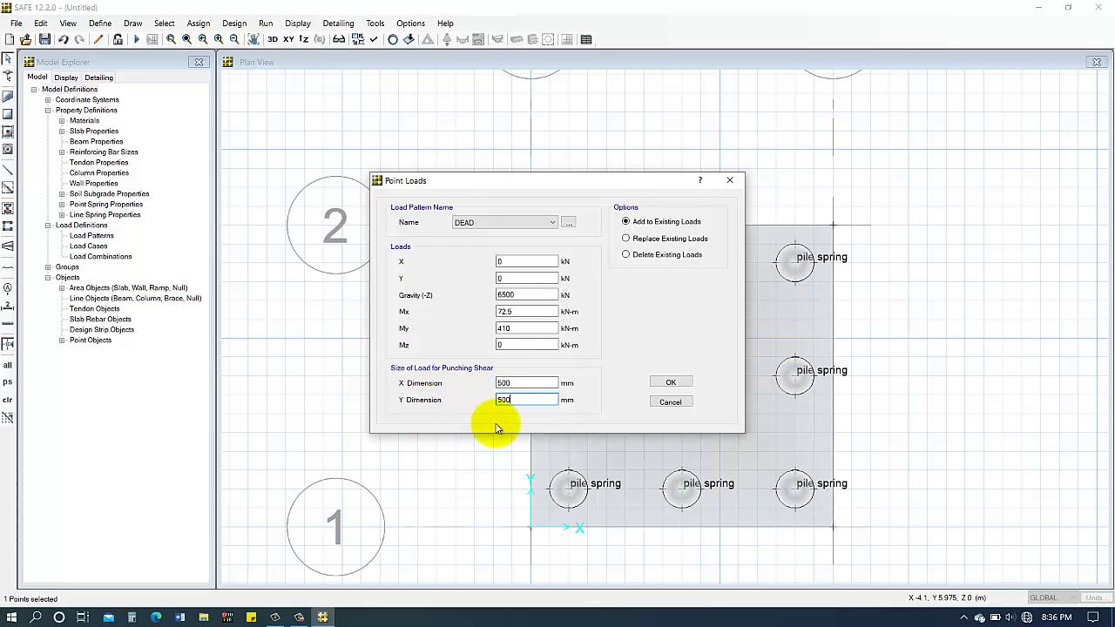
{"action": "left_click", "coordinate": [685, 382]}
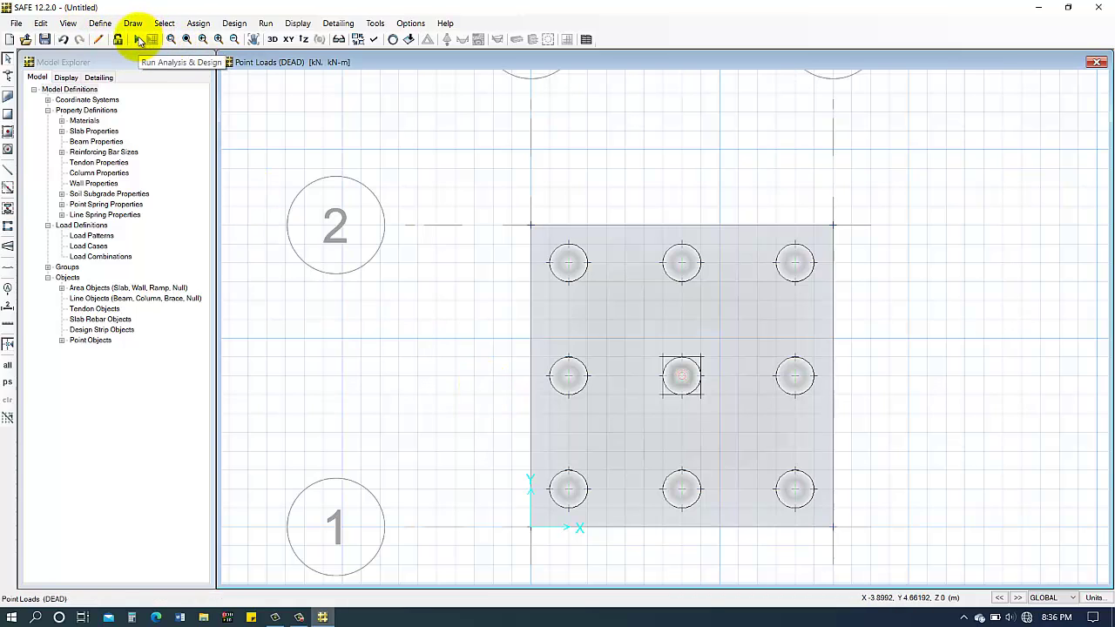
Set the automatic slab mesh's approximate maximum size to 0.5 m
{"action": "left_click", "coordinate": [263, 25]}
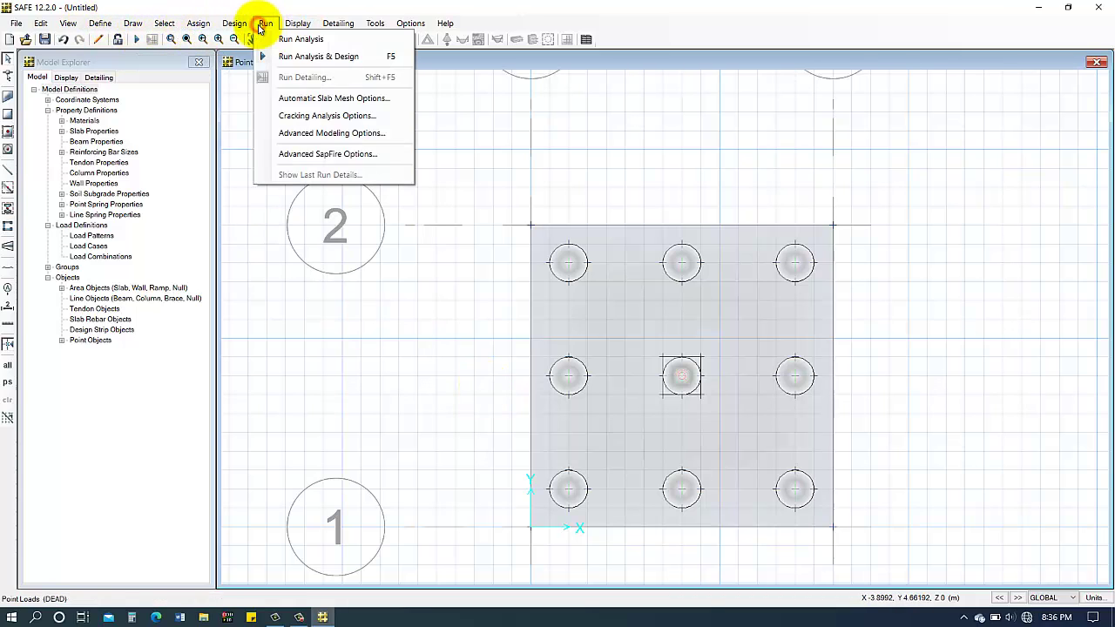
{"action": "left_click", "coordinate": [359, 98]}
{"action": "double_click", "coordinate": [644, 323]}
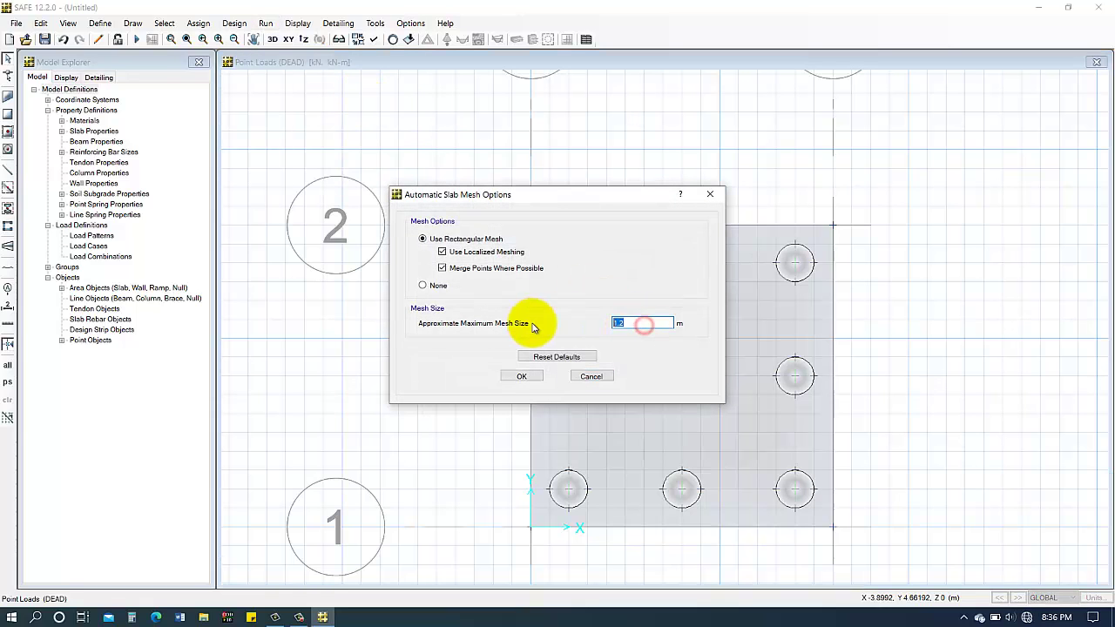
{"action": "type", "text": "0.5"}
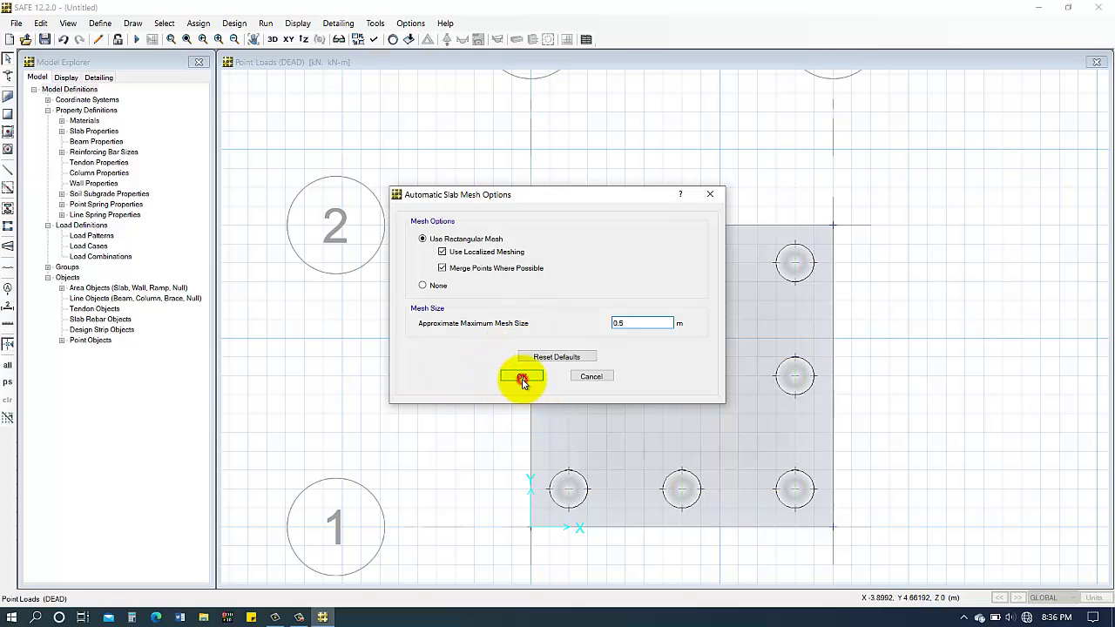
{"action": "left_click", "coordinate": [519, 378]}
Start the analysis and design run and choose the Documents > Safe folder for saving the model
{"action": "left_click", "coordinate": [234, 22]}
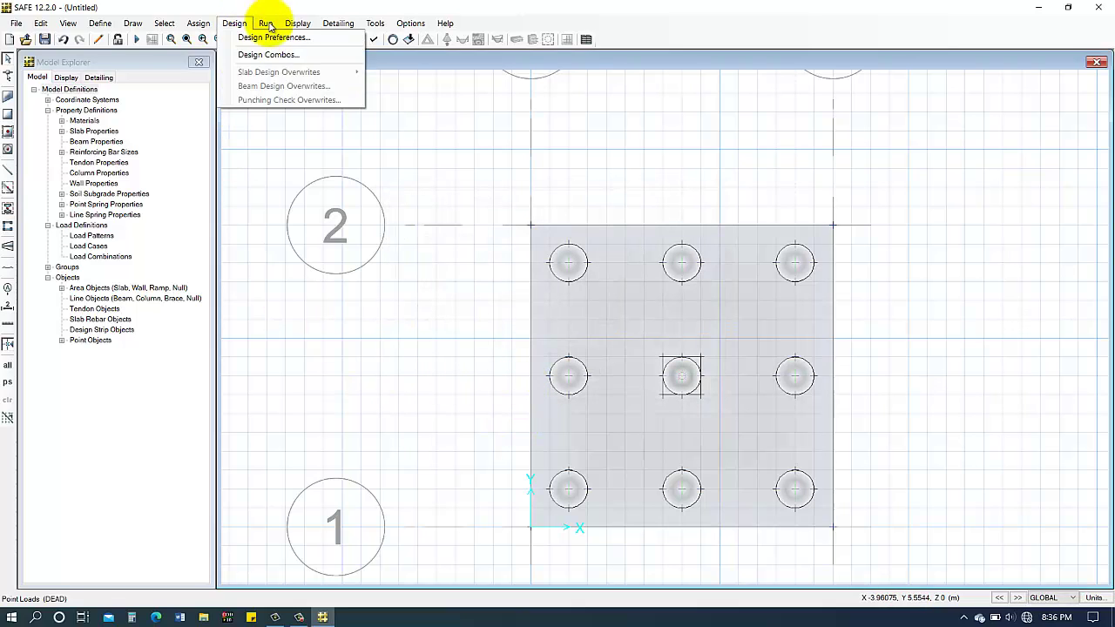
{"action": "left_click", "coordinate": [309, 7]}
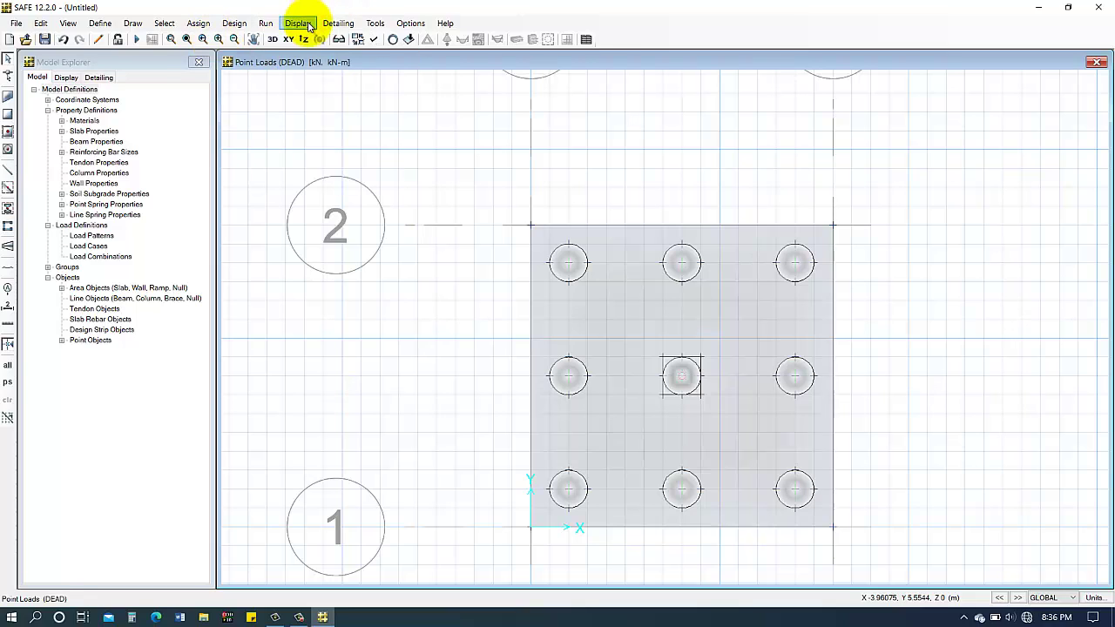
{"action": "left_click", "coordinate": [133, 40]}
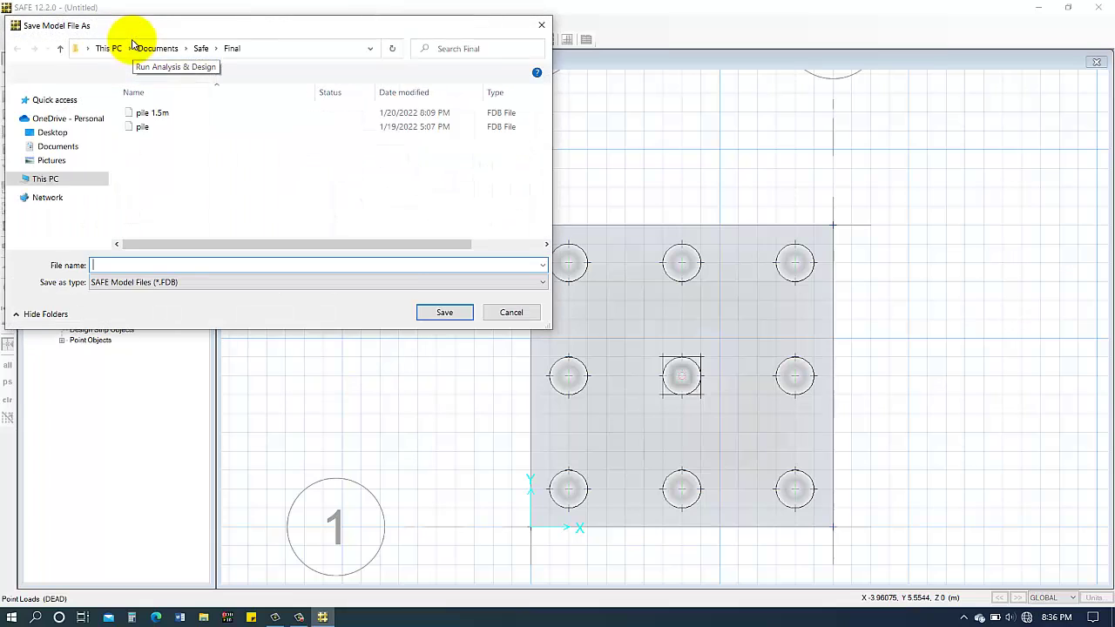
{"action": "left_click", "coordinate": [198, 46]}
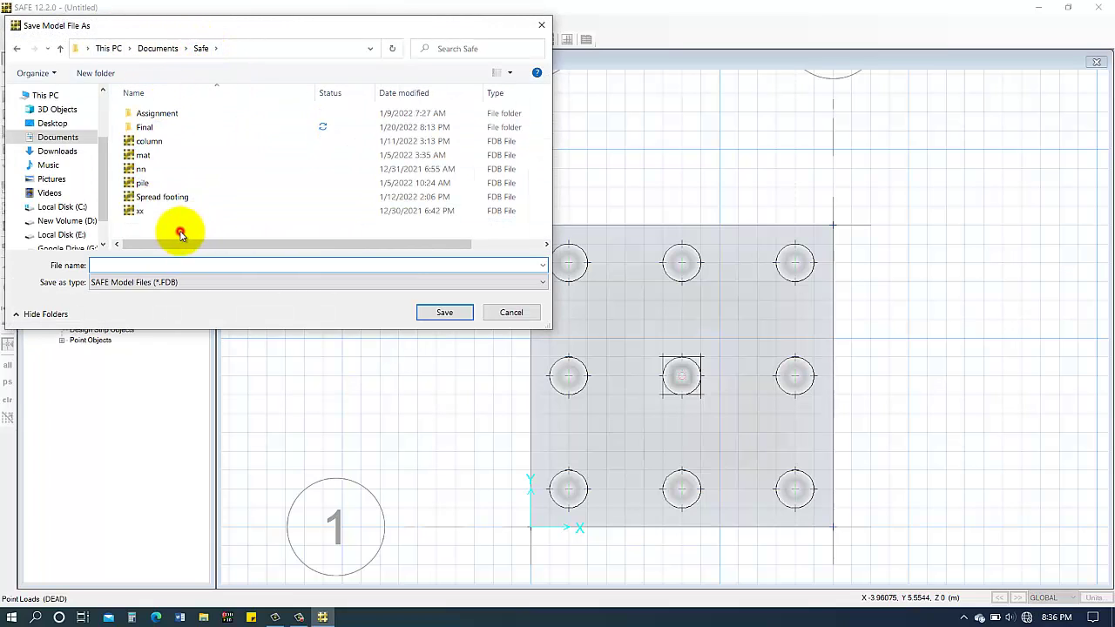
Try to save the model file under the name "pile 3*3"
{"action": "left_click", "coordinate": [174, 264]}
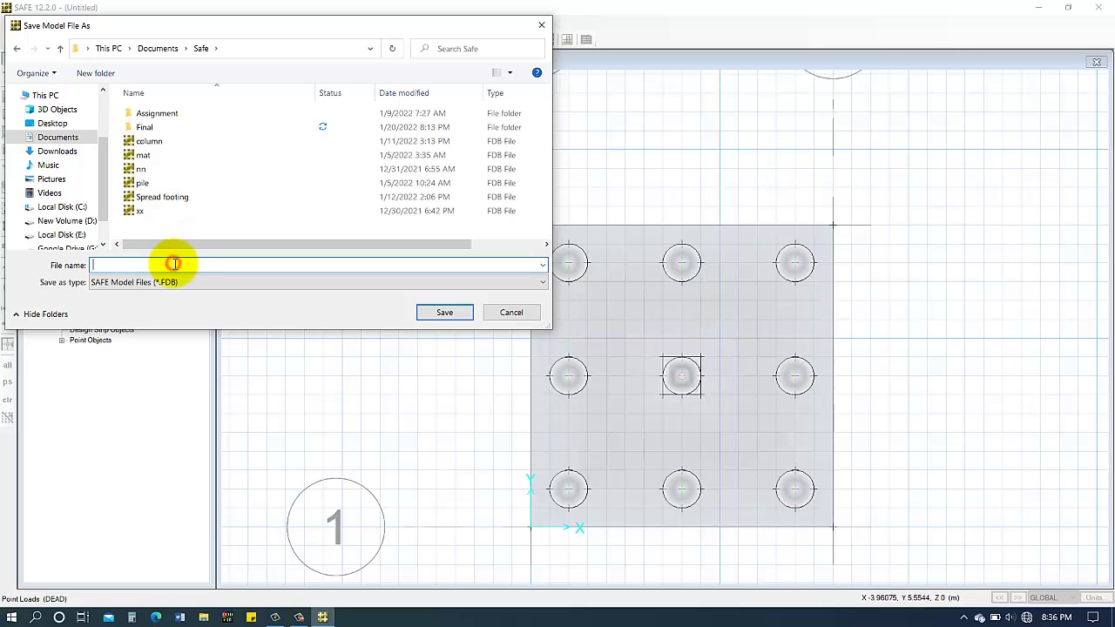
{"action": "type", "text": "pile 3*3"}
{"action": "key", "text": "Return"}
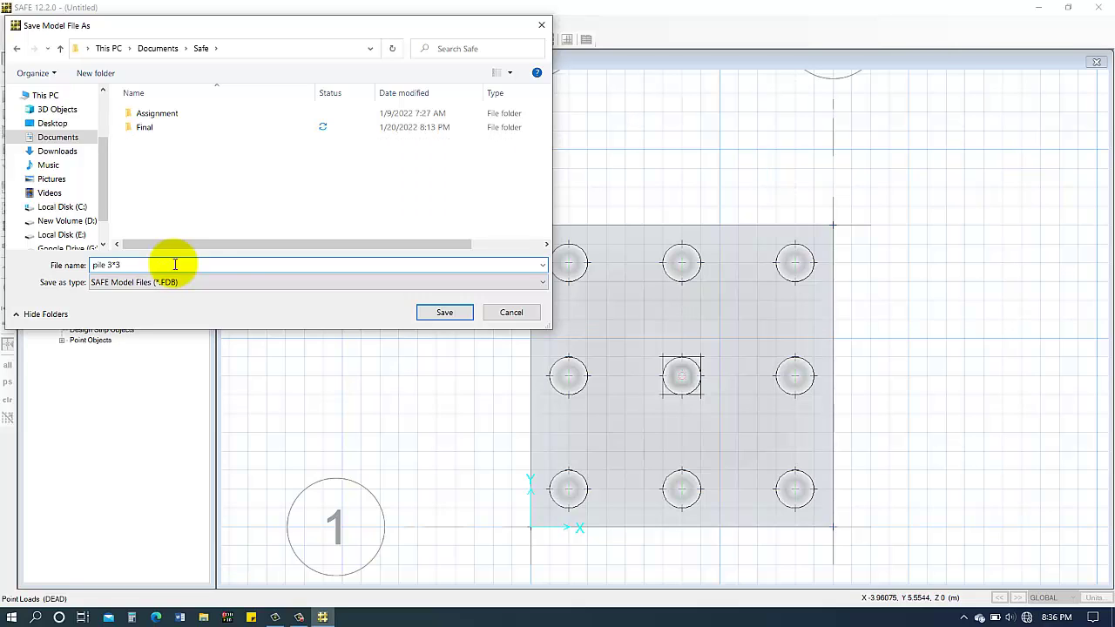
{"action": "left_click", "coordinate": [443, 314]}
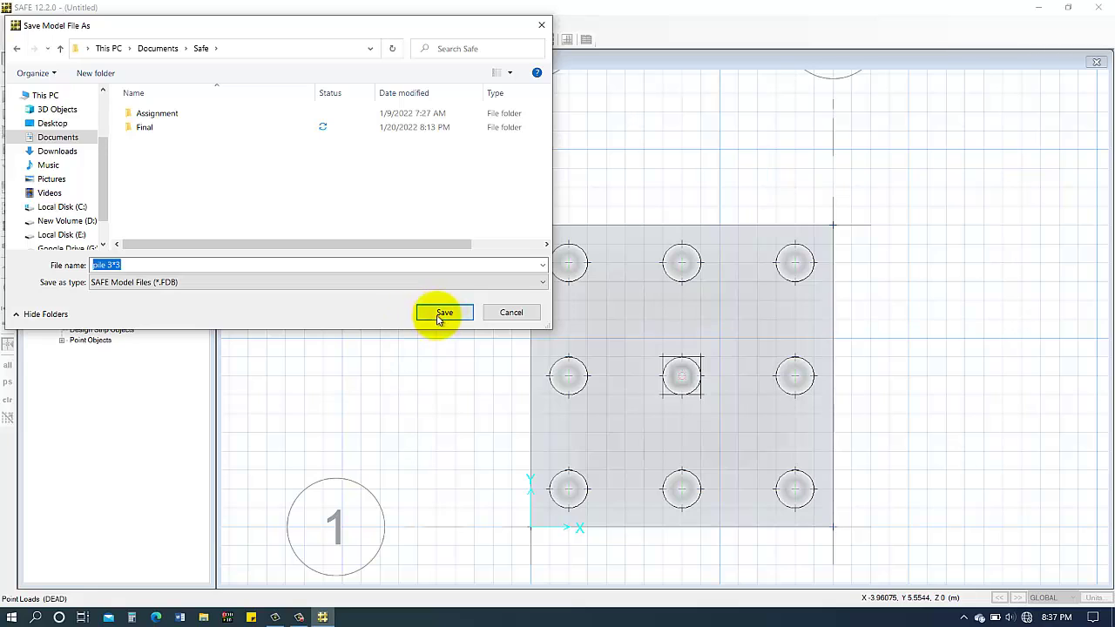
{"action": "left_click", "coordinate": [442, 312]}
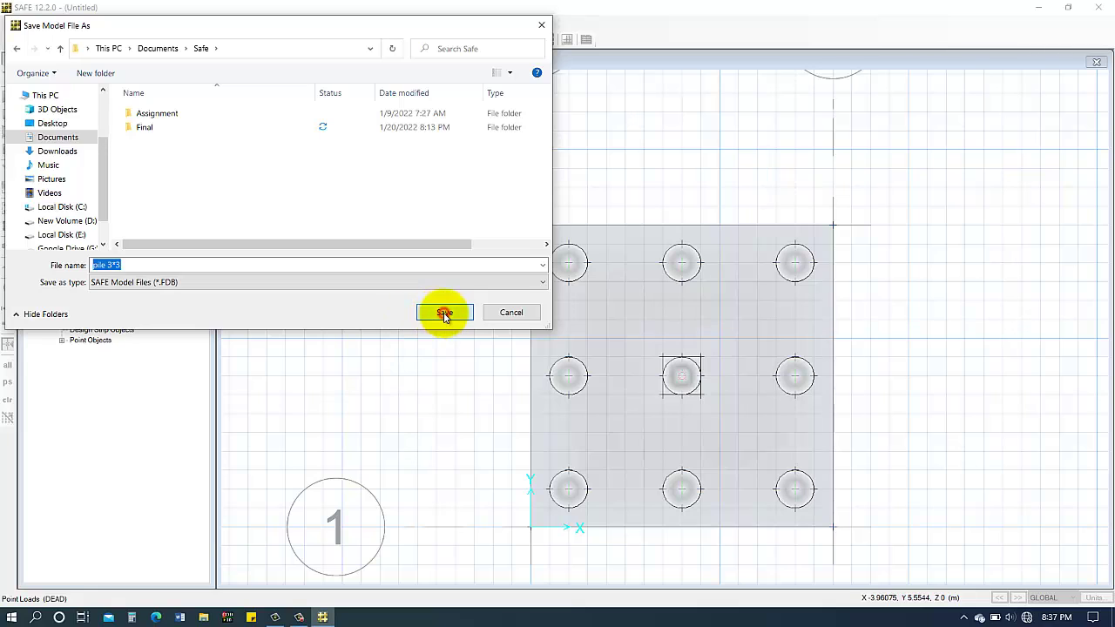
Change the model's file name to "pile 3x3" and save it so the analysis and design run proceeds
{"action": "left_click", "coordinate": [114, 265]}
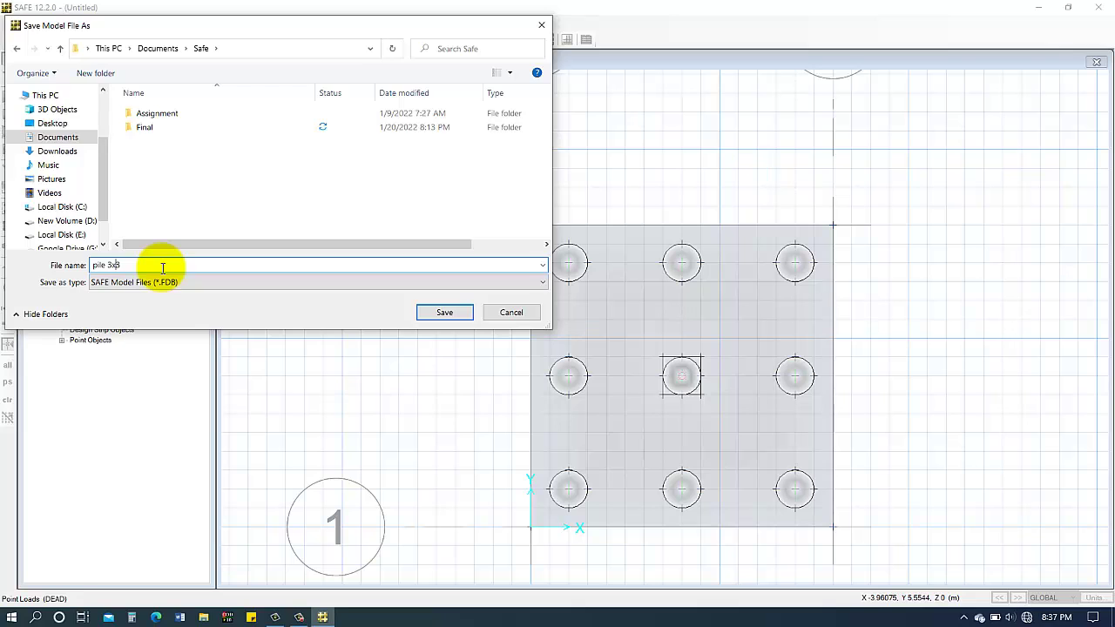
{"action": "key", "text": "Return"}
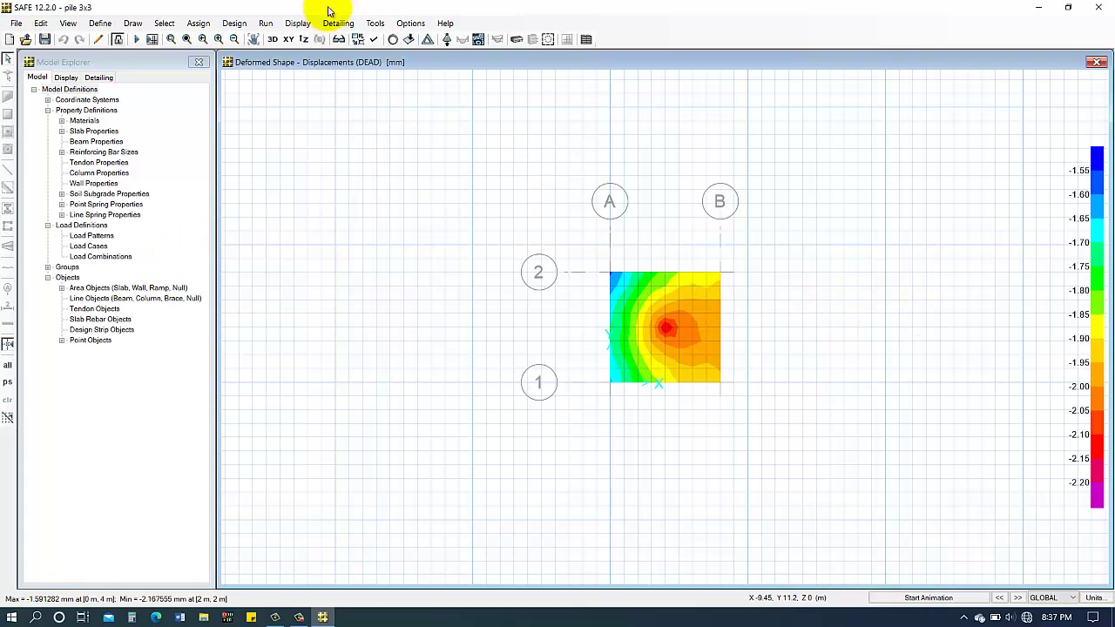
Plot the DEAD load case point reactions as arrows with Fx, Fy, Fz, Mx and My included
{"action": "left_click", "coordinate": [447, 40]}
{"action": "left_click", "coordinate": [535, 323]}
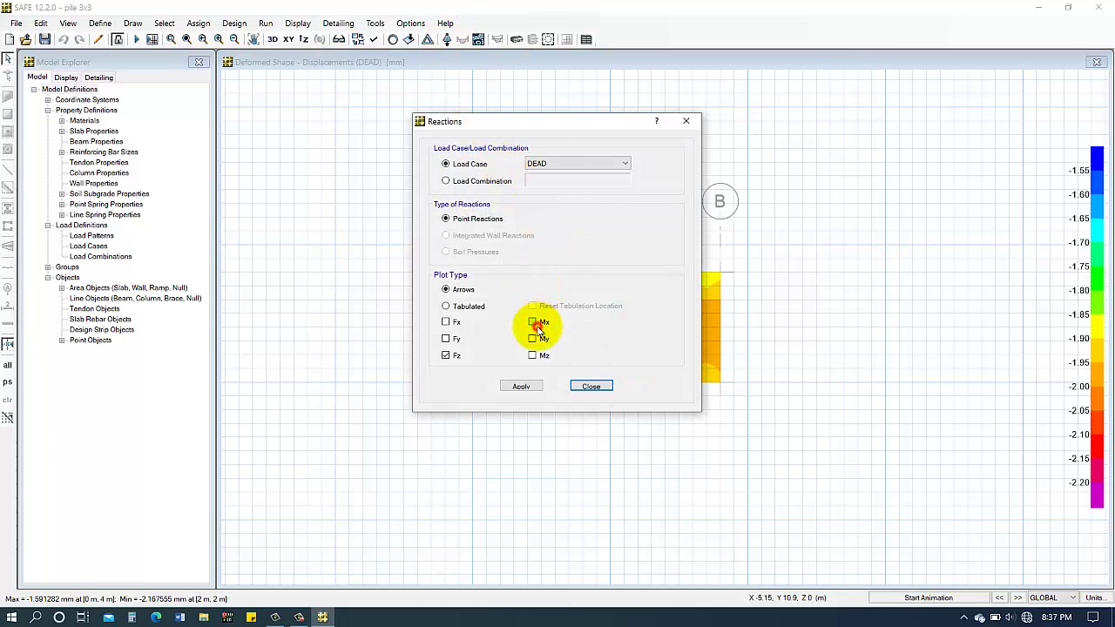
{"action": "left_click", "coordinate": [449, 339]}
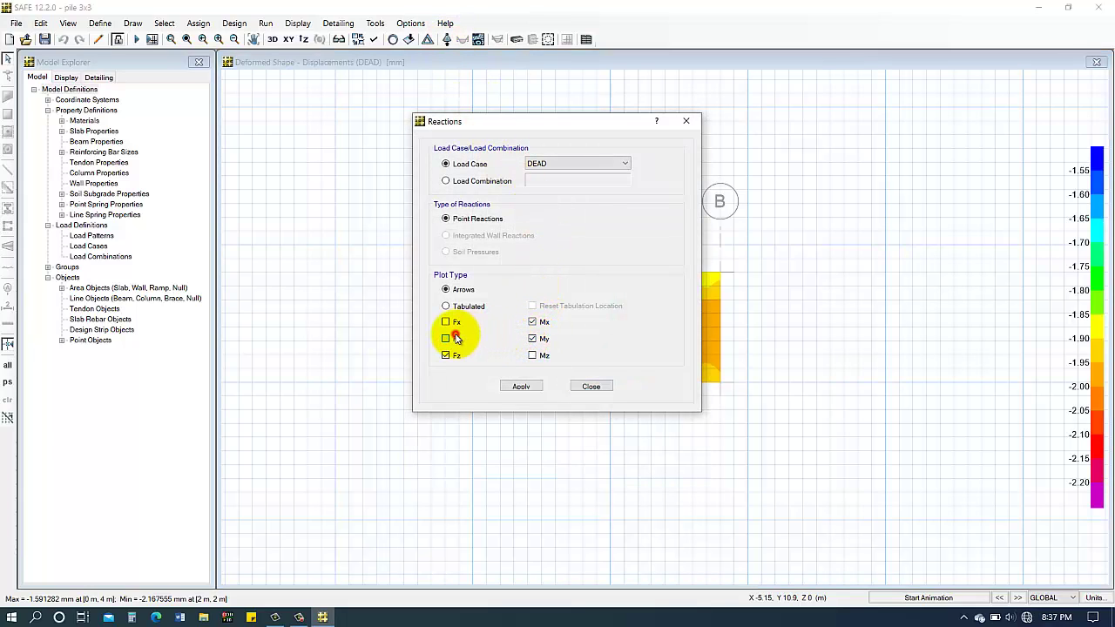
{"action": "left_click", "coordinate": [457, 323]}
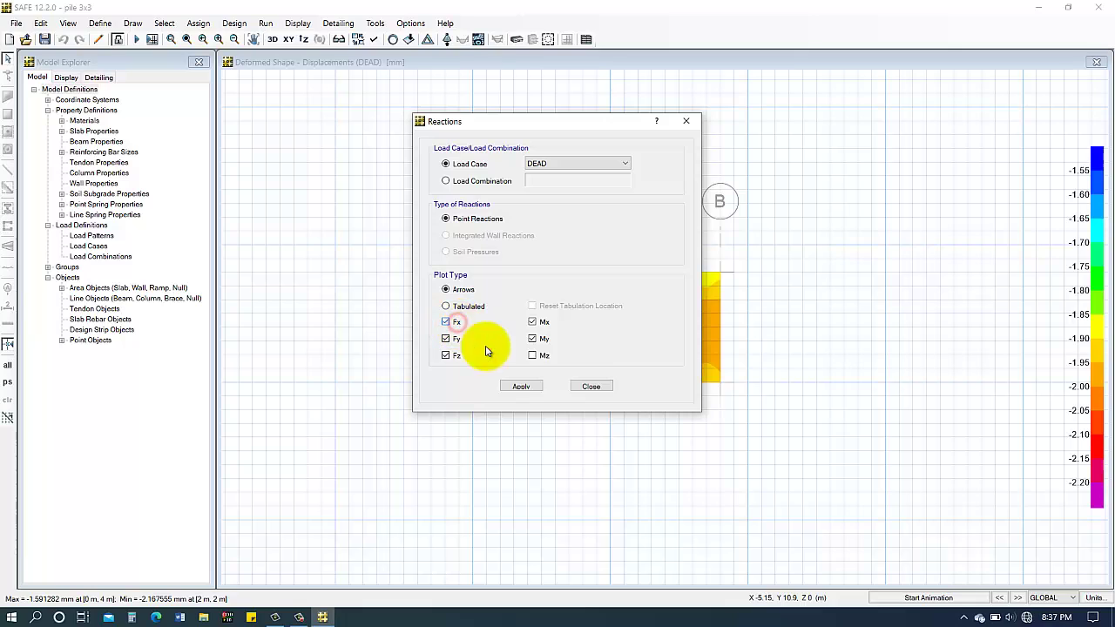
{"action": "left_click", "coordinate": [537, 387]}
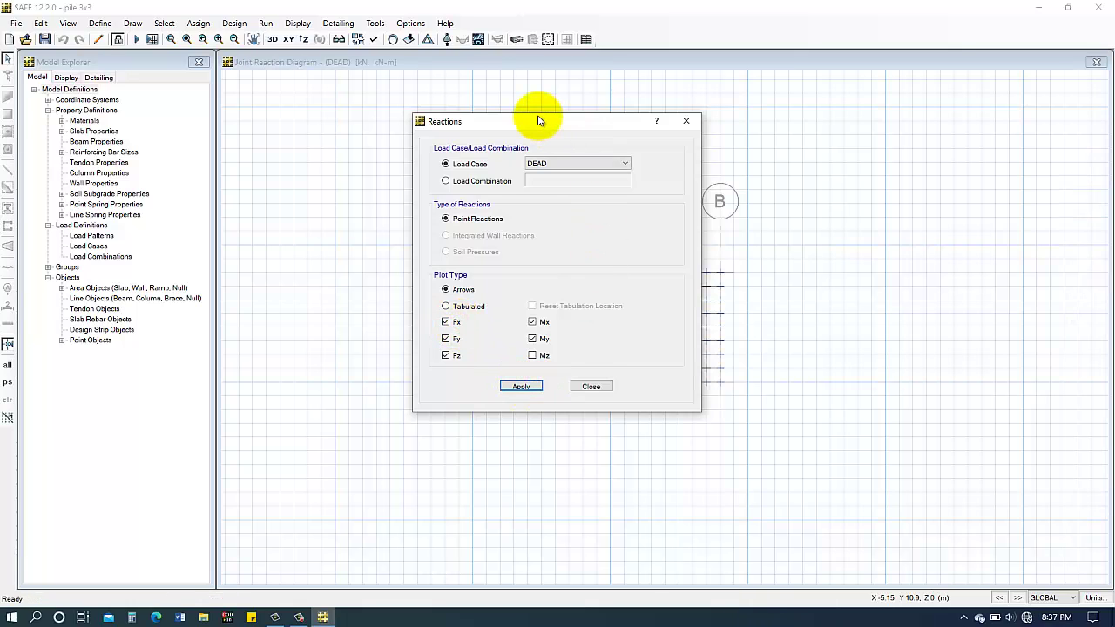
Switch to the default 3D view, close the reaction settings and examine the reaction at each pile
{"action": "left_click_drag", "start_coordinate": [544, 122], "coordinate": [89, 237]}
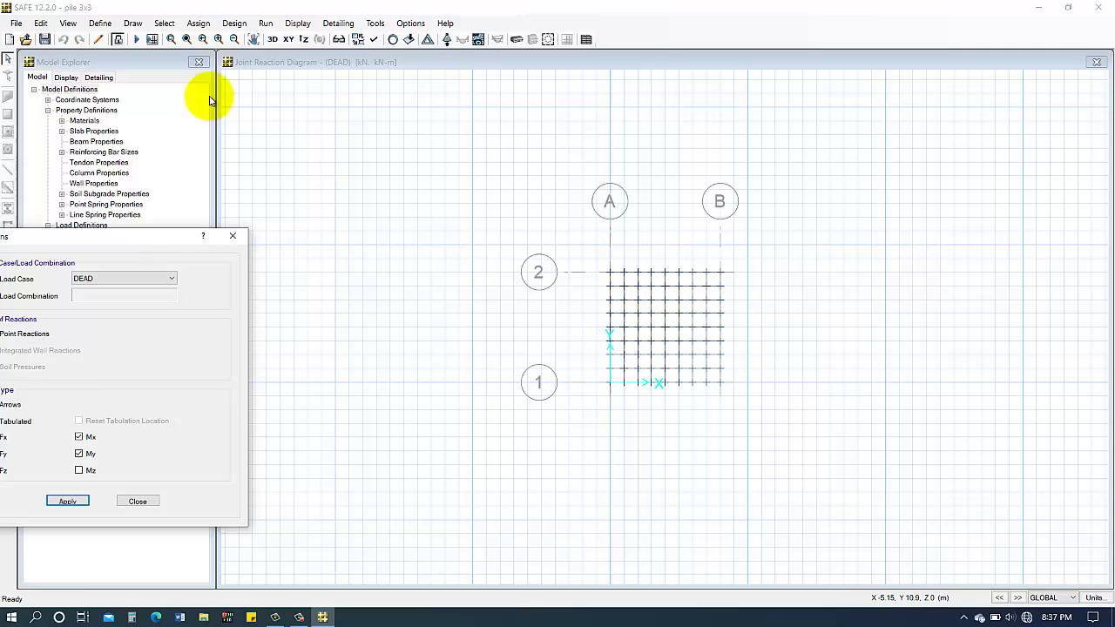
{"action": "left_click", "coordinate": [273, 40]}
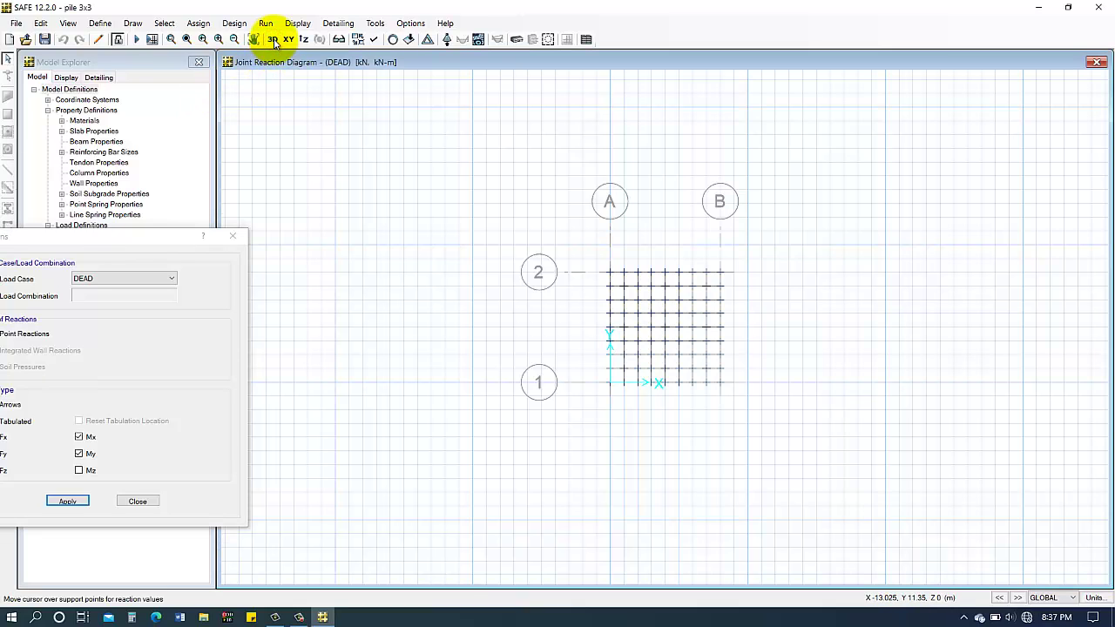
{"action": "left_click", "coordinate": [273, 40]}
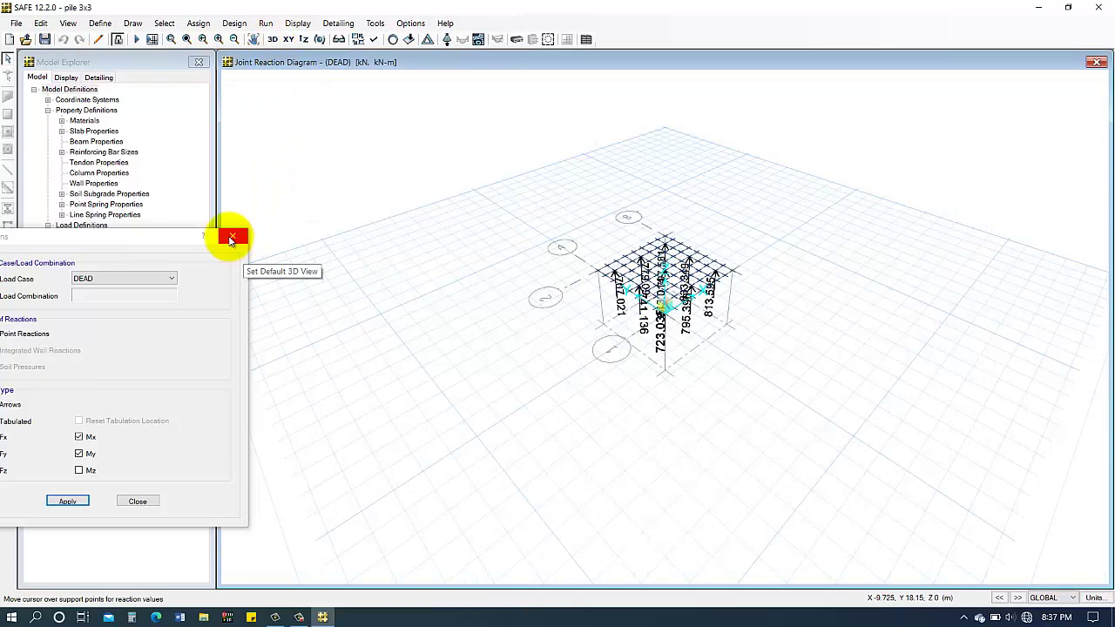
{"action": "mouse_move", "coordinate": [688, 260]}
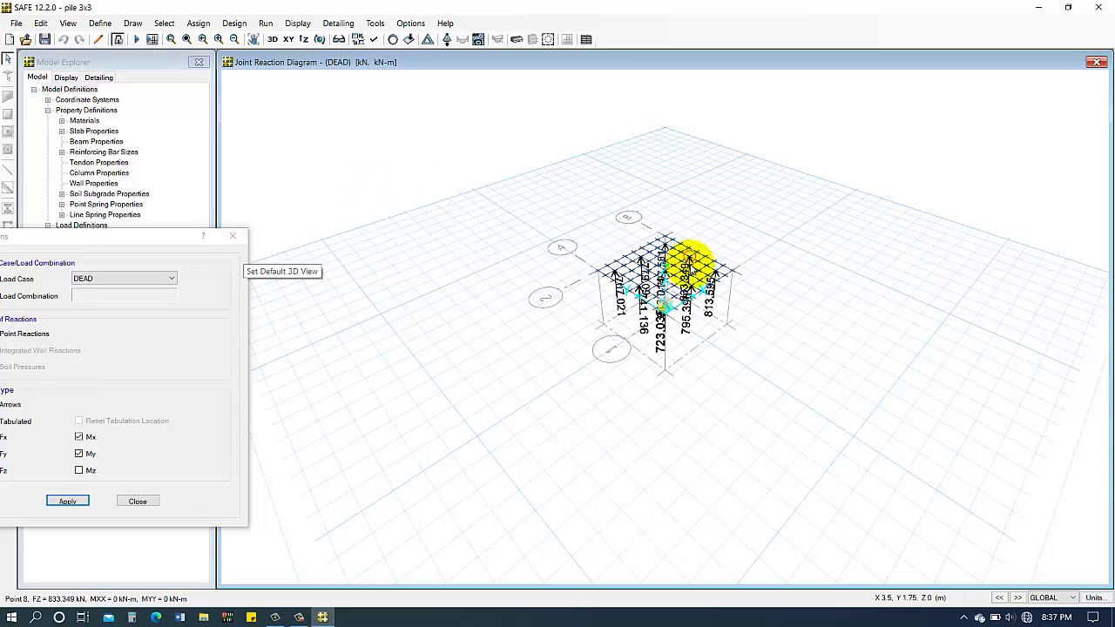
{"action": "scroll", "coordinate": [688, 261], "scroll_direction": "up", "scroll_amount": 5}
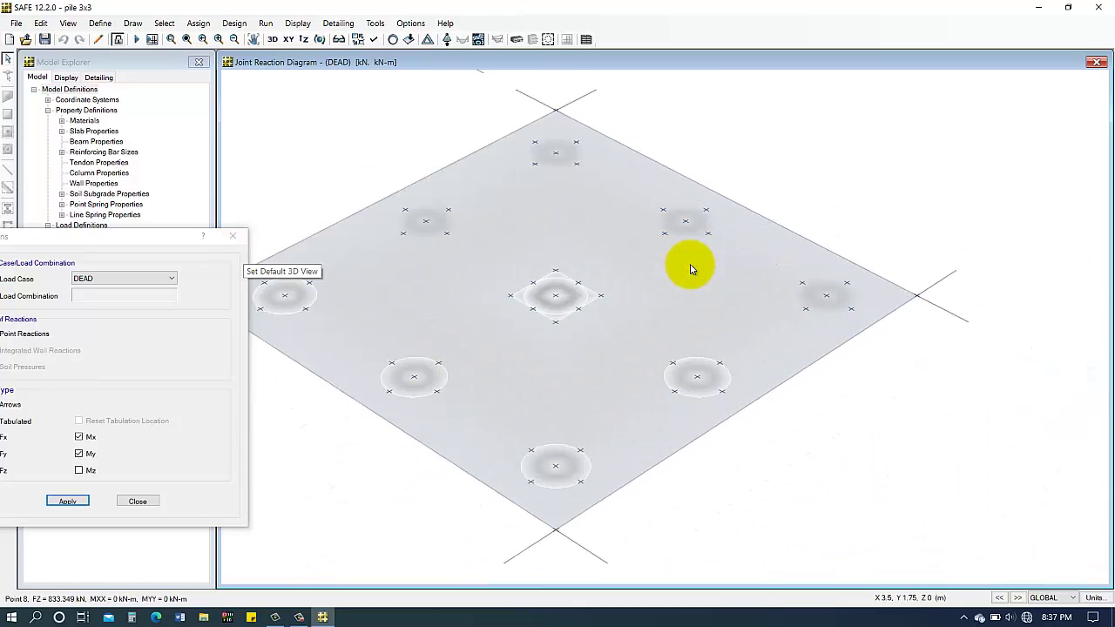
{"action": "scroll", "coordinate": [689, 264], "scroll_direction": "up", "scroll_amount": 2}
{"action": "scroll", "coordinate": [690, 264], "scroll_direction": "down", "scroll_amount": 5}
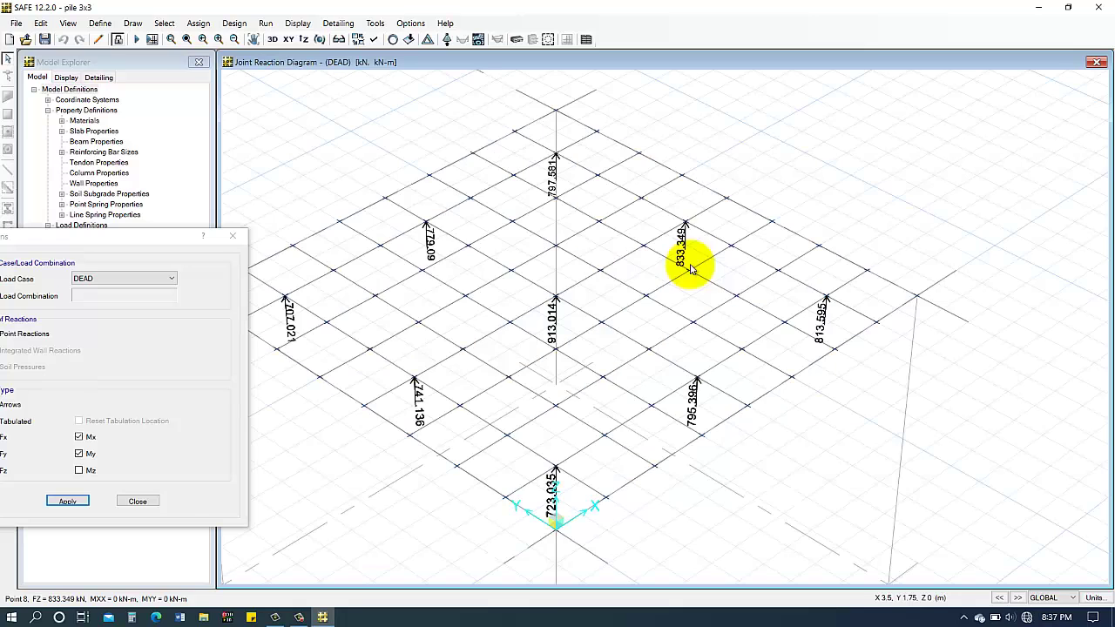
{"action": "left_click", "coordinate": [232, 235]}
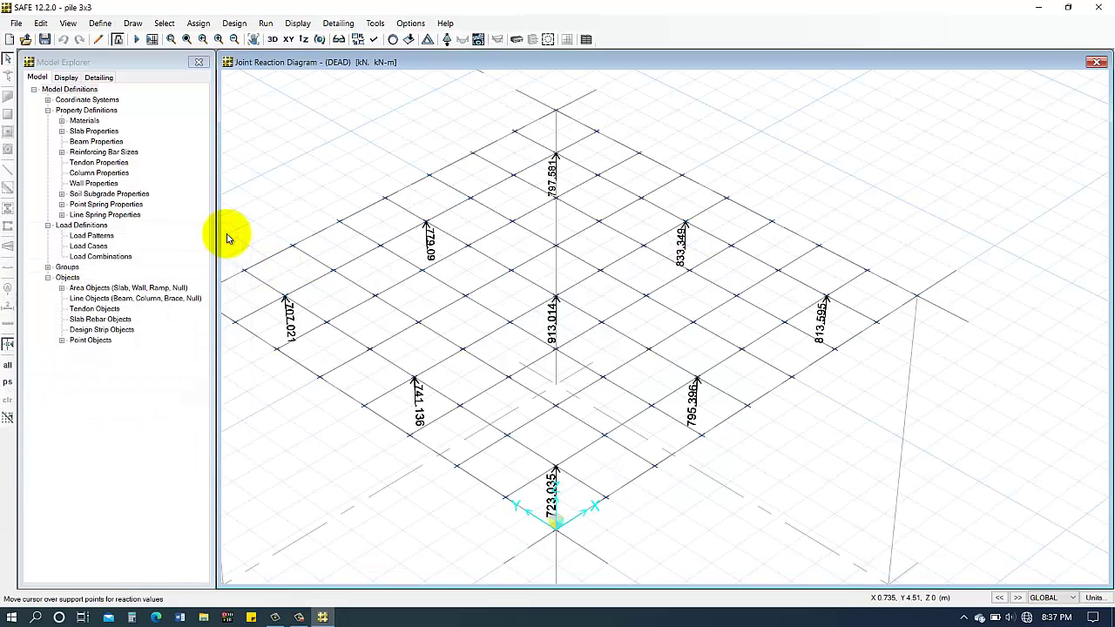
{"action": "mouse_move", "coordinate": [554, 298]}
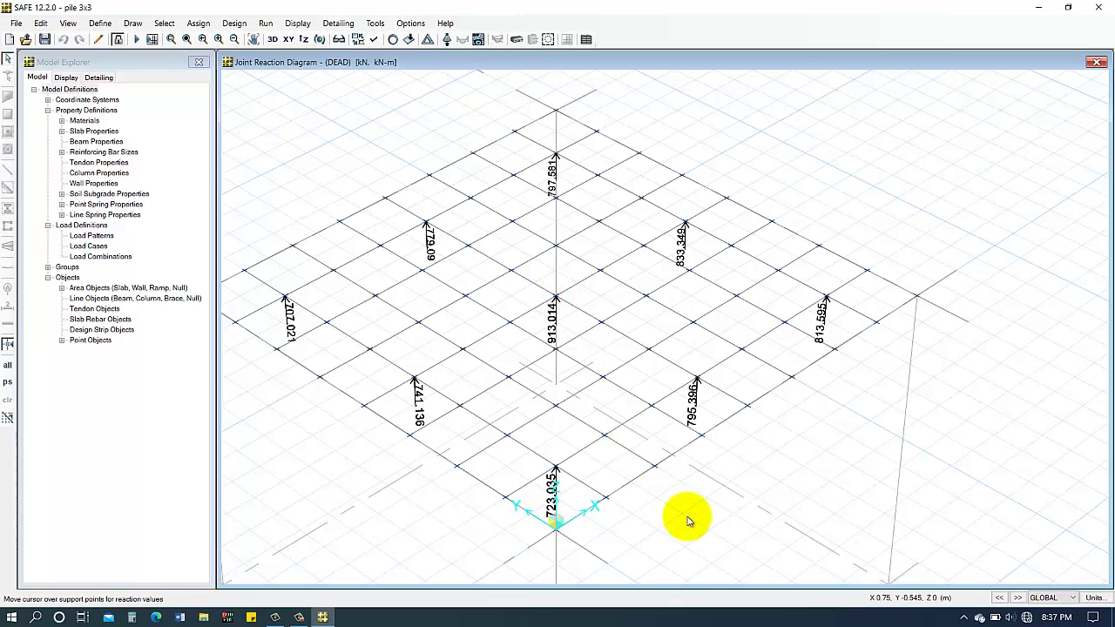
{"action": "mouse_move", "coordinate": [467, 253]}
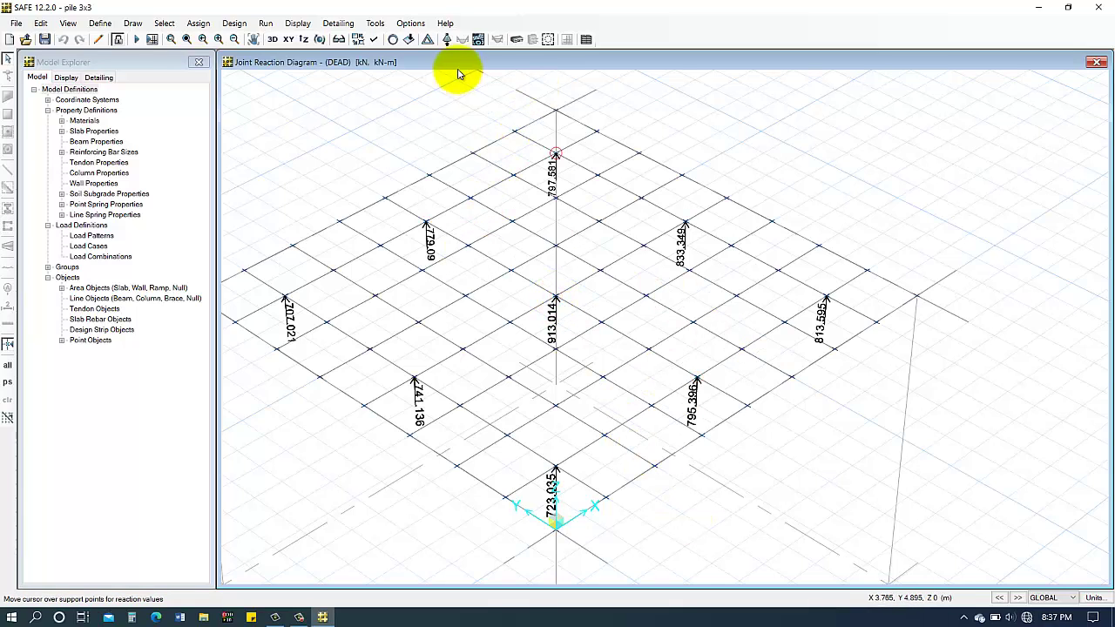
Display the punching shear capacity ratios, and return to the DEAD point reaction diagram to inspect the centre and corner piles
{"action": "left_click", "coordinate": [548, 40]}
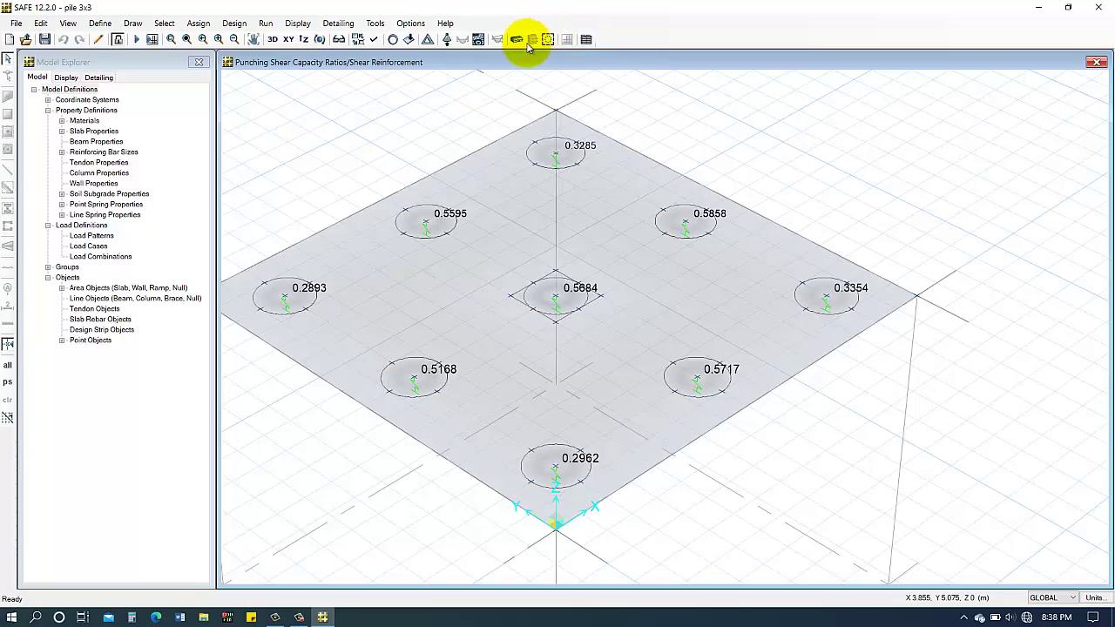
{"action": "left_click", "coordinate": [446, 40]}
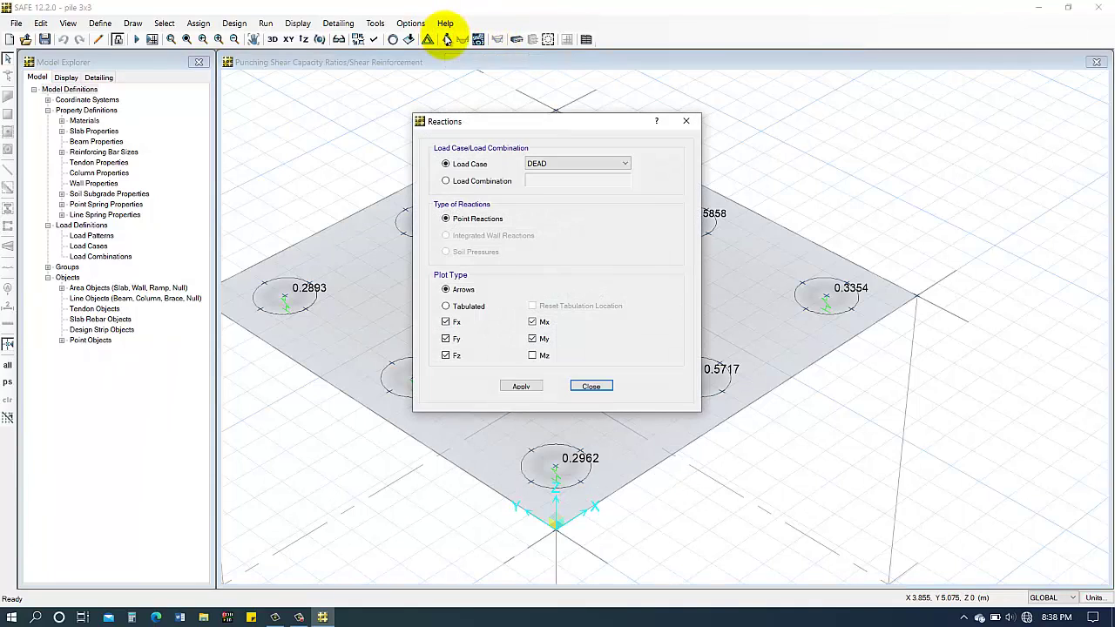
{"action": "left_click", "coordinate": [525, 386]}
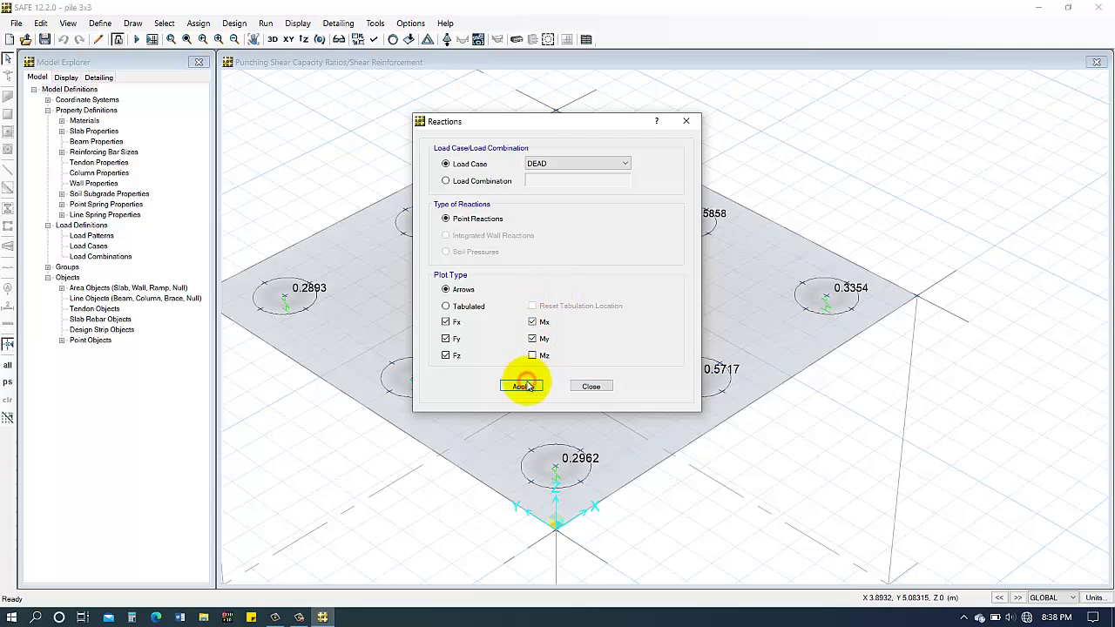
{"action": "left_click", "coordinate": [589, 388]}
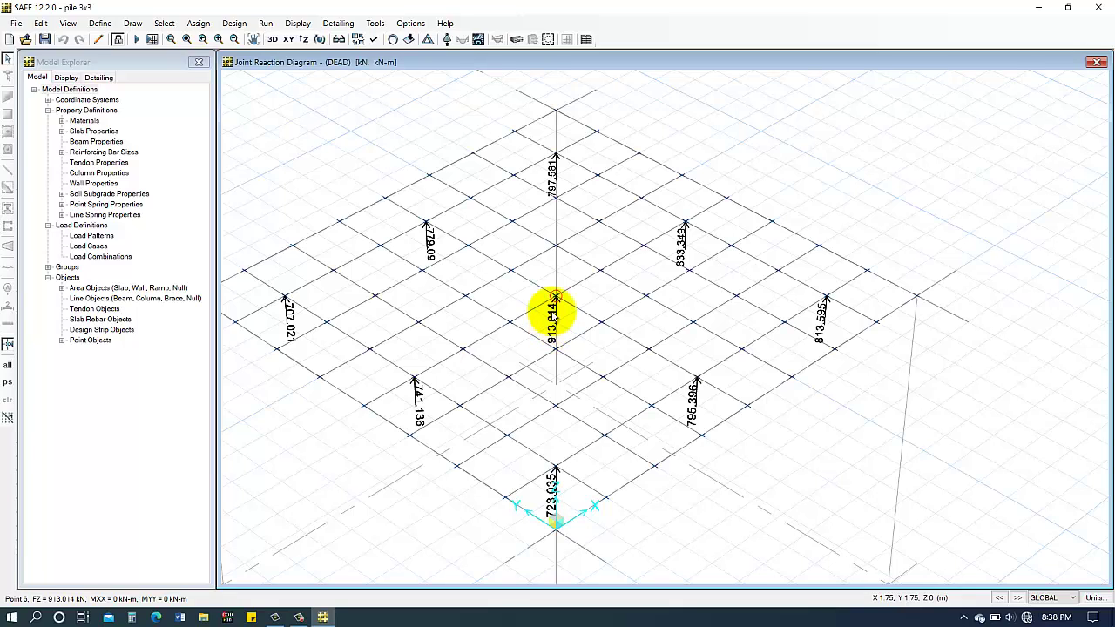
{"action": "left_click", "coordinate": [418, 68]}
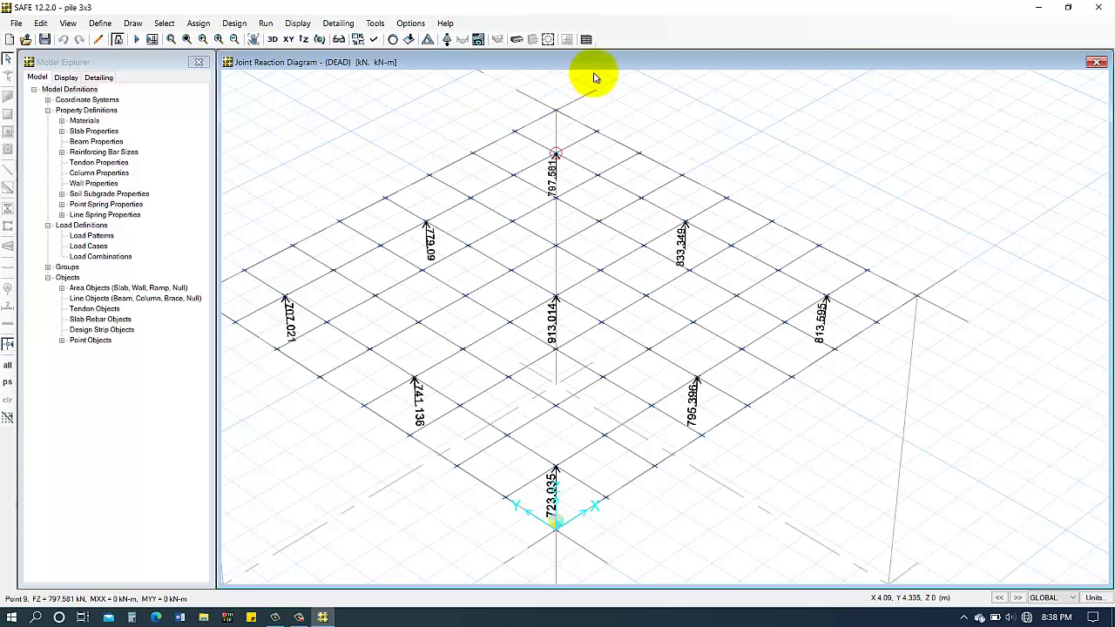
Close the program and save the current changes to the pile 3x3 model
{"action": "left_click", "coordinate": [1098, 7]}
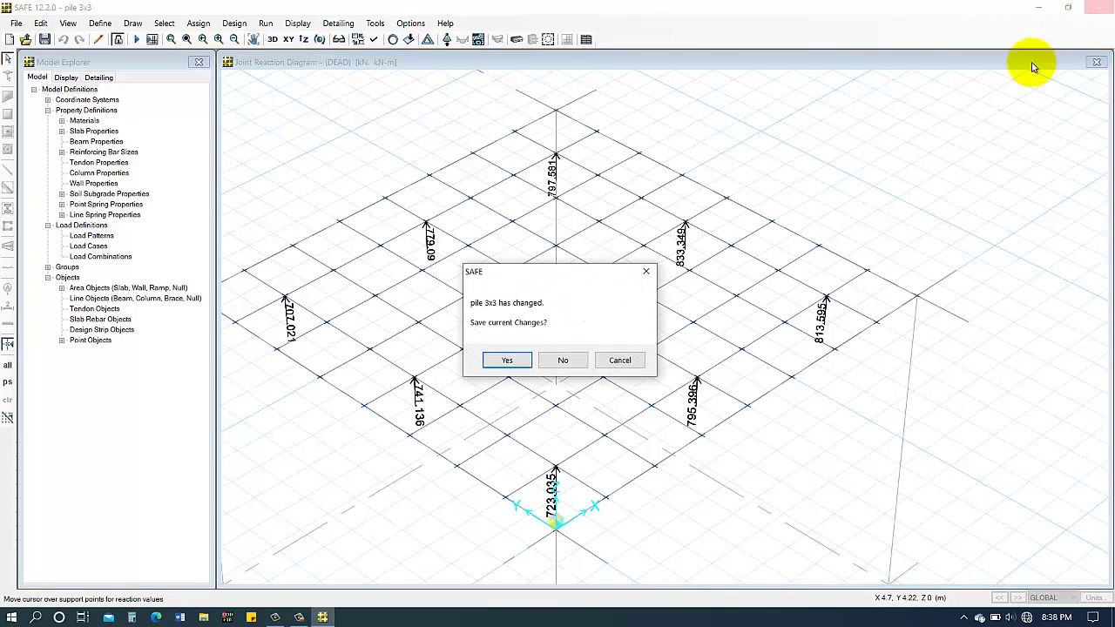
{"action": "left_click", "coordinate": [505, 360]}
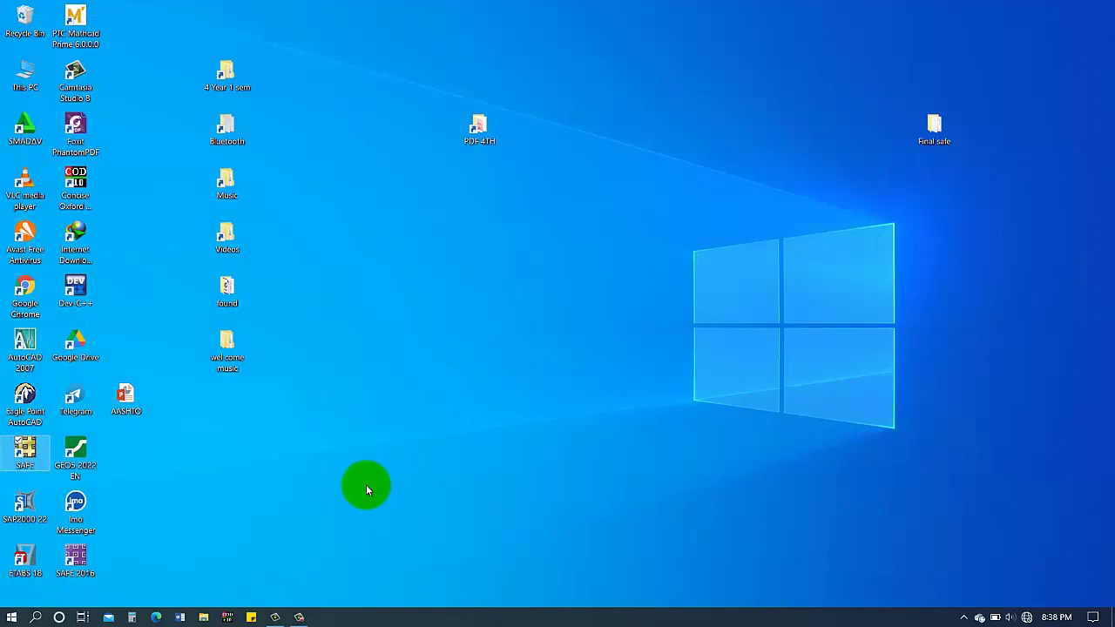
{"action": "left_click", "coordinate": [299, 616]}
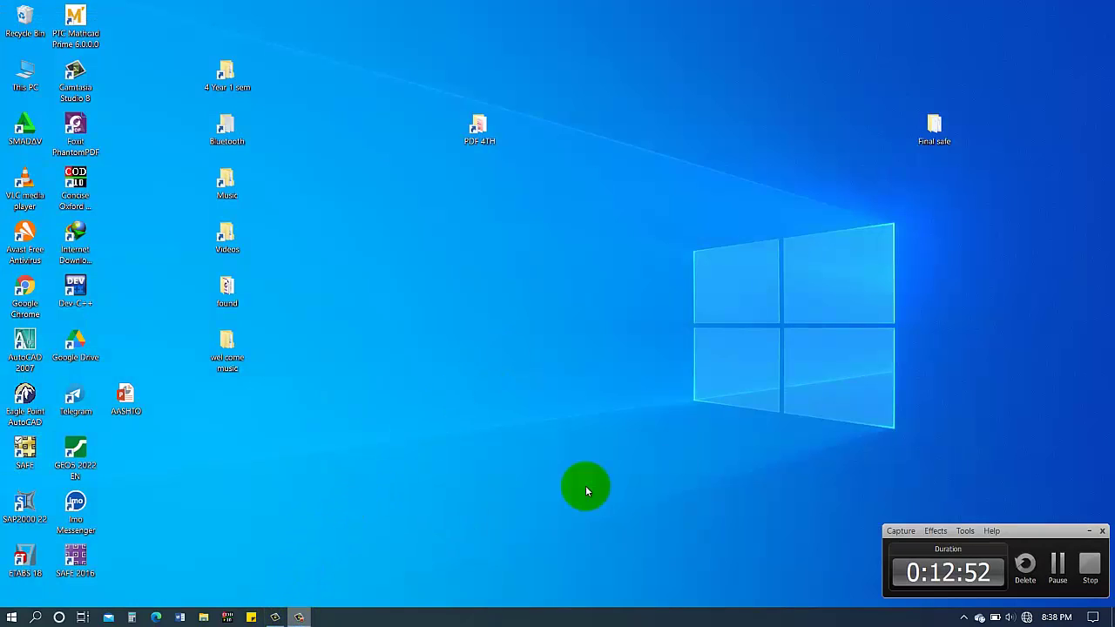